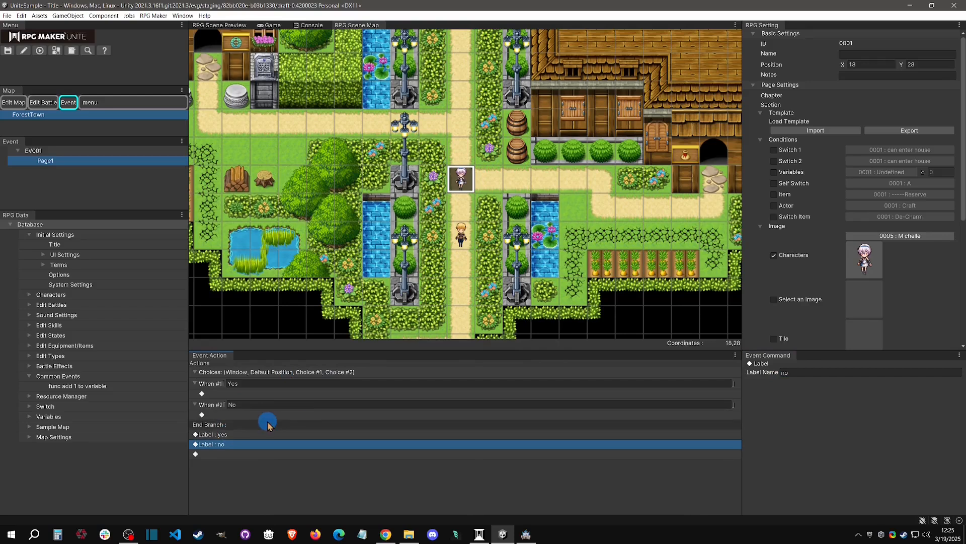
{"action": "left_click", "coordinate": [242, 444]}
{"action": "left_click", "coordinate": [234, 393]}
{"action": "double_click", "coordinate": [233, 421]}
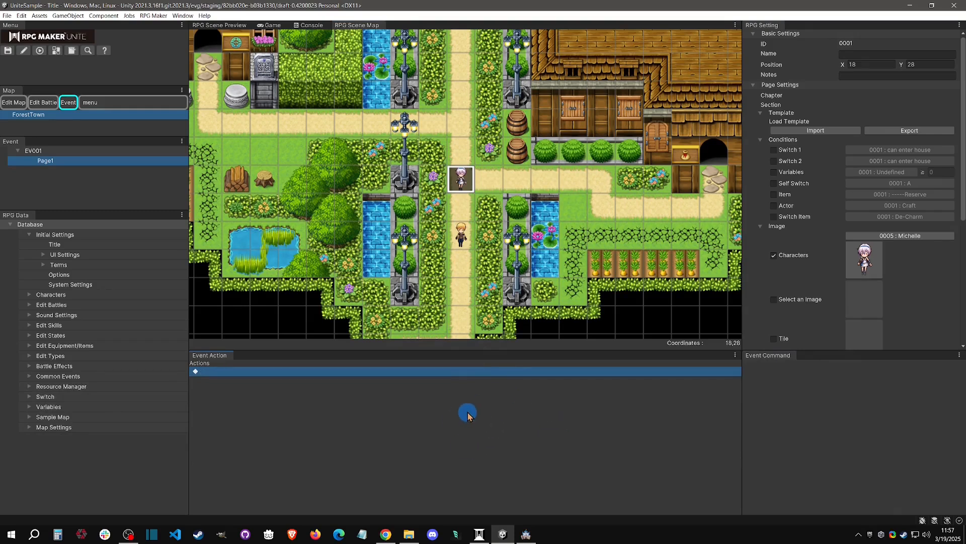
Open the new-command list on the event page, compare it with the one for common event 0001 in RPG Maker MZ, and return to RPG Maker Unite.
{"action": "right_click", "coordinate": [398, 373]}
{"action": "left_click", "coordinate": [440, 382]}
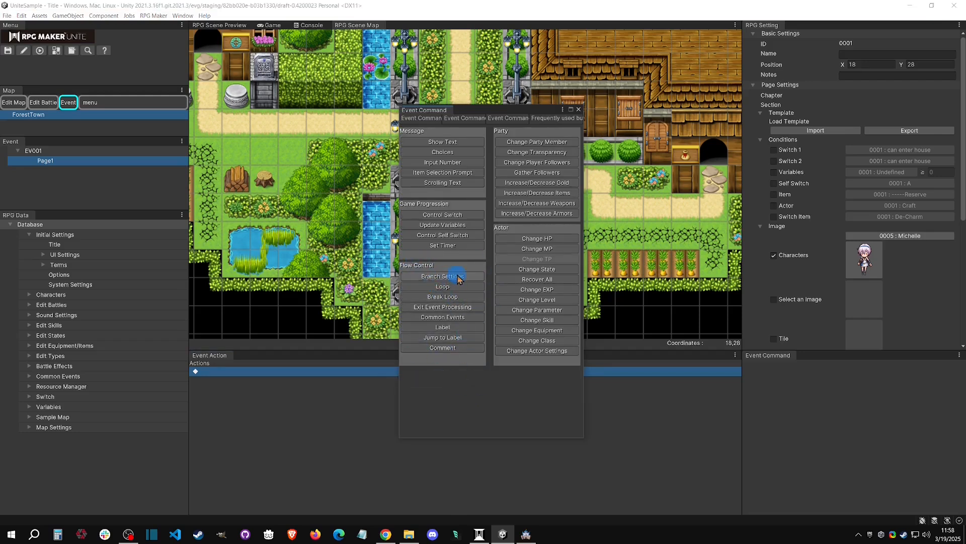
{"action": "left_click", "coordinate": [526, 534]}
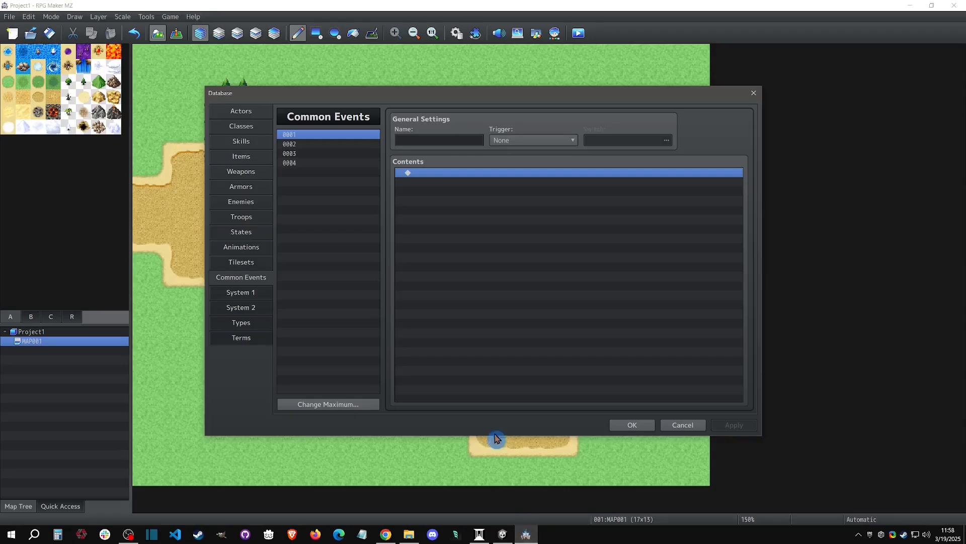
{"action": "right_click", "coordinate": [431, 177]}
{"action": "left_click", "coordinate": [443, 178]}
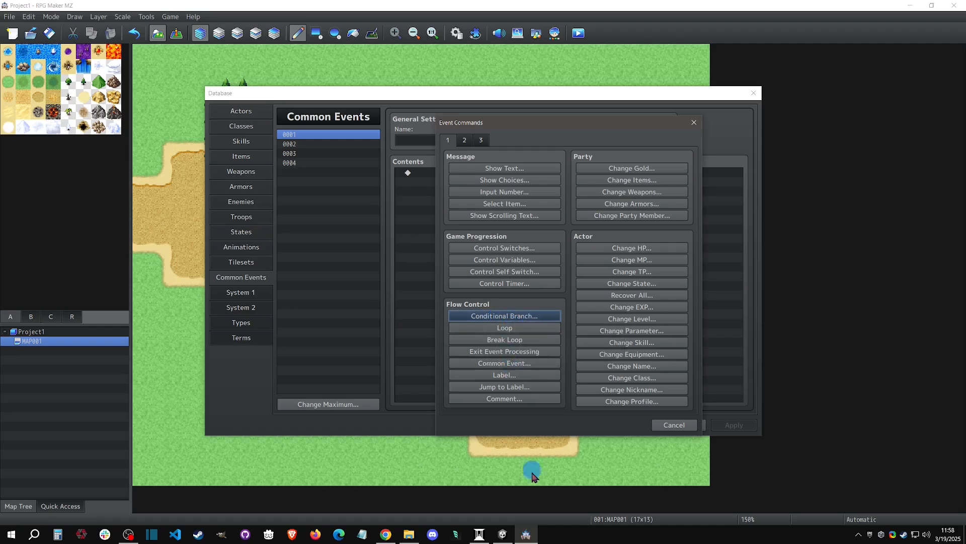
{"action": "left_click", "coordinate": [502, 533]}
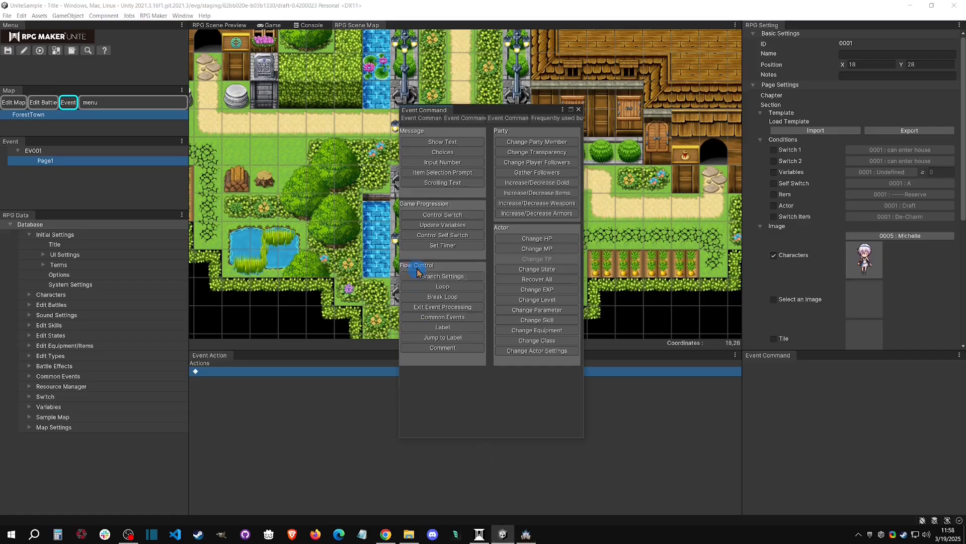
Add a Branch Settings command to the event page with an Else branch enabled.
{"action": "left_click", "coordinate": [469, 278]}
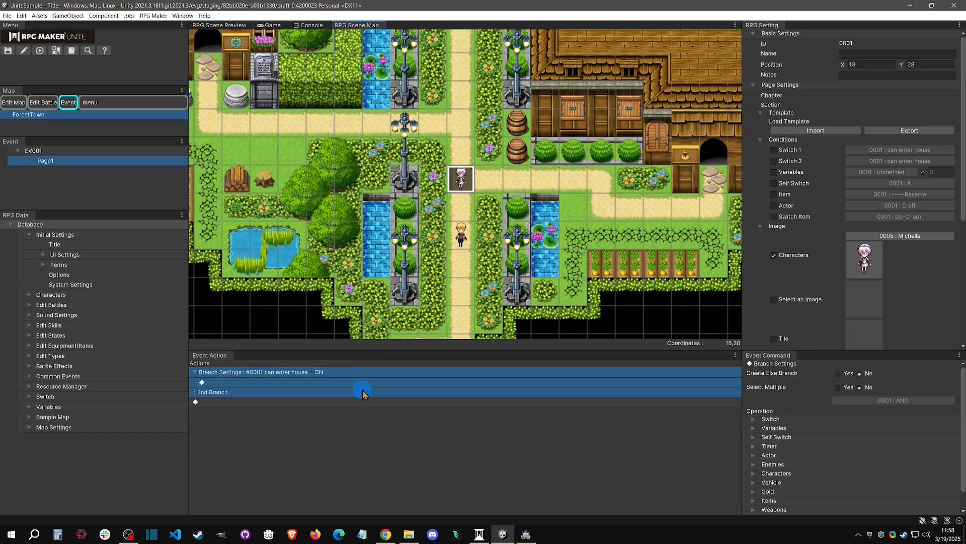
{"action": "left_click", "coordinate": [844, 378]}
{"action": "left_click", "coordinate": [224, 383]}
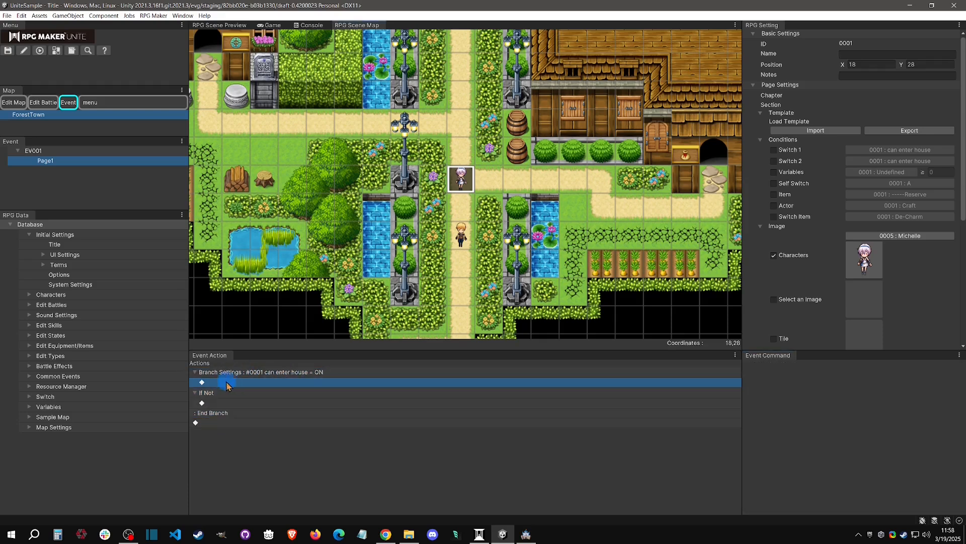
{"action": "left_click", "coordinate": [211, 403]}
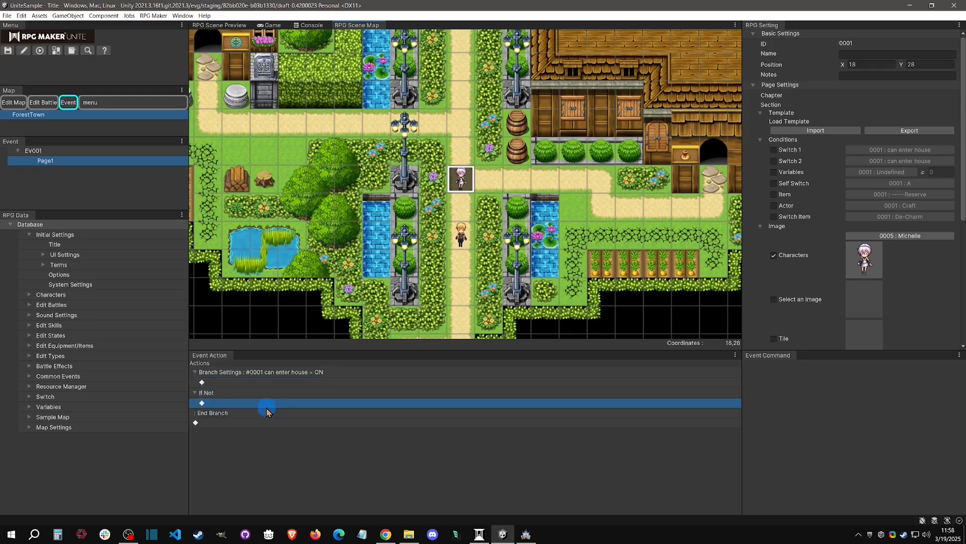
{"action": "left_click", "coordinate": [210, 424]}
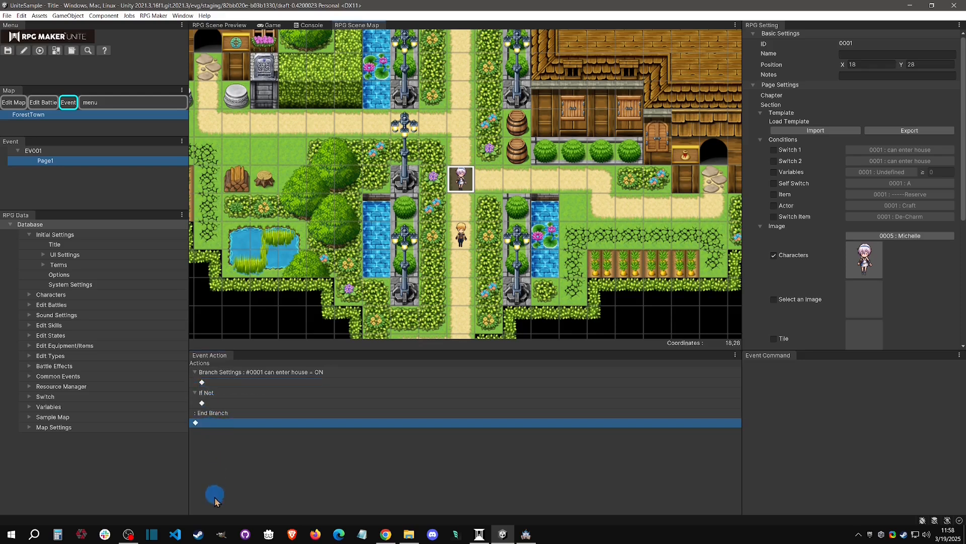
Enable multiple conditions for the branch and combine them with OR.
{"action": "right_click", "coordinate": [308, 372]}
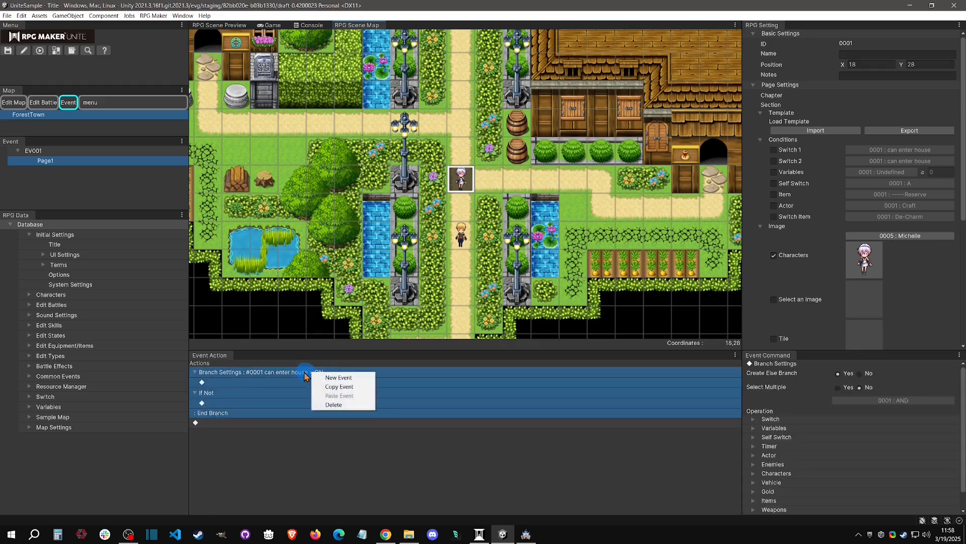
{"action": "right_click", "coordinate": [318, 371]}
{"action": "left_click", "coordinate": [402, 377]}
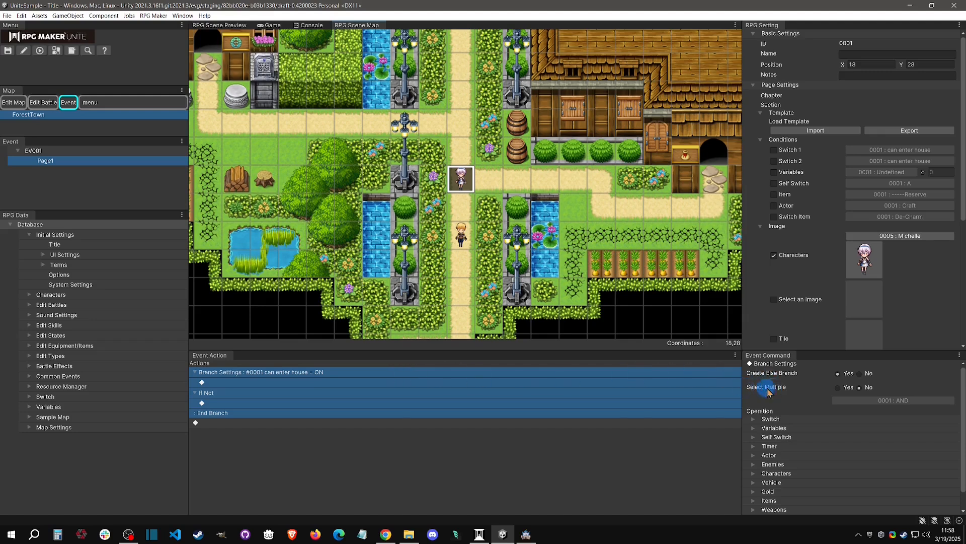
{"action": "left_click", "coordinate": [840, 389]}
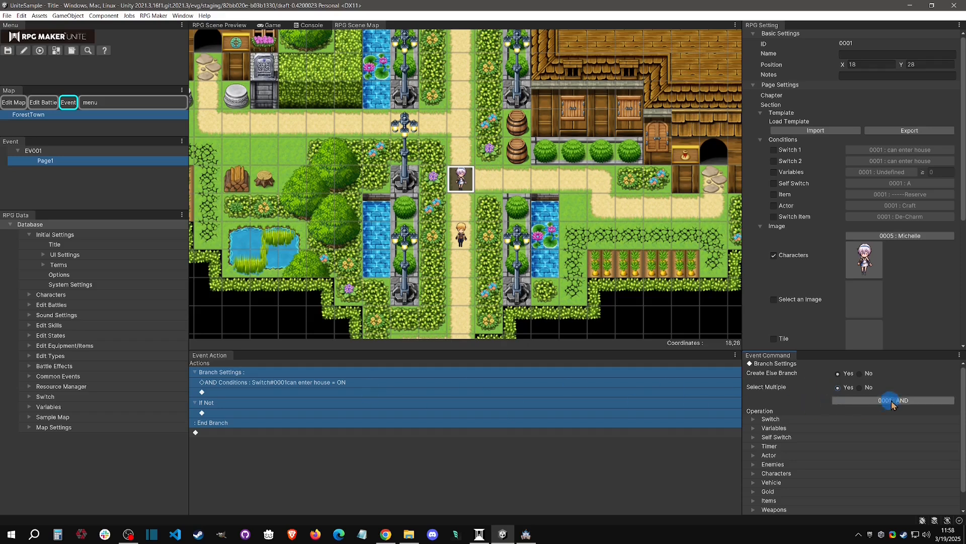
{"action": "left_click", "coordinate": [919, 401]}
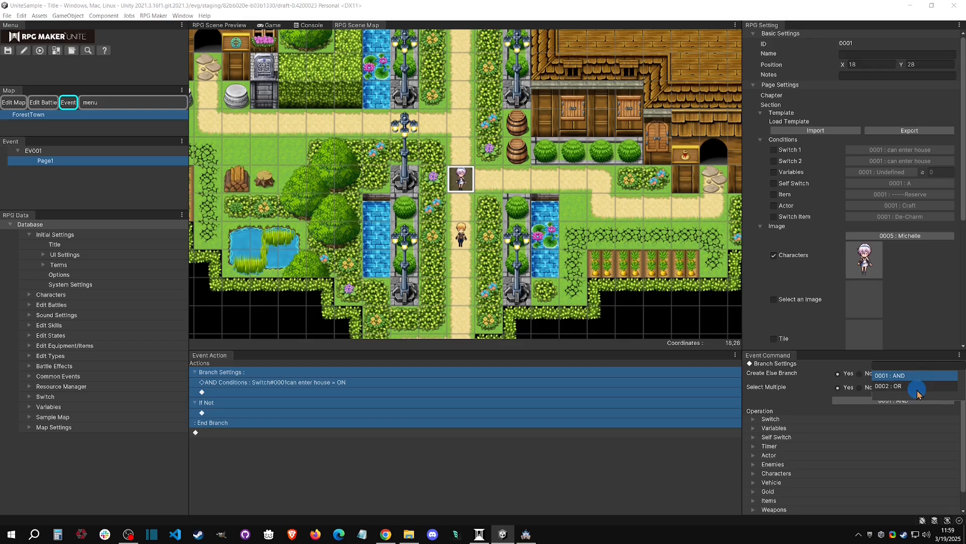
{"action": "left_click", "coordinate": [917, 387]}
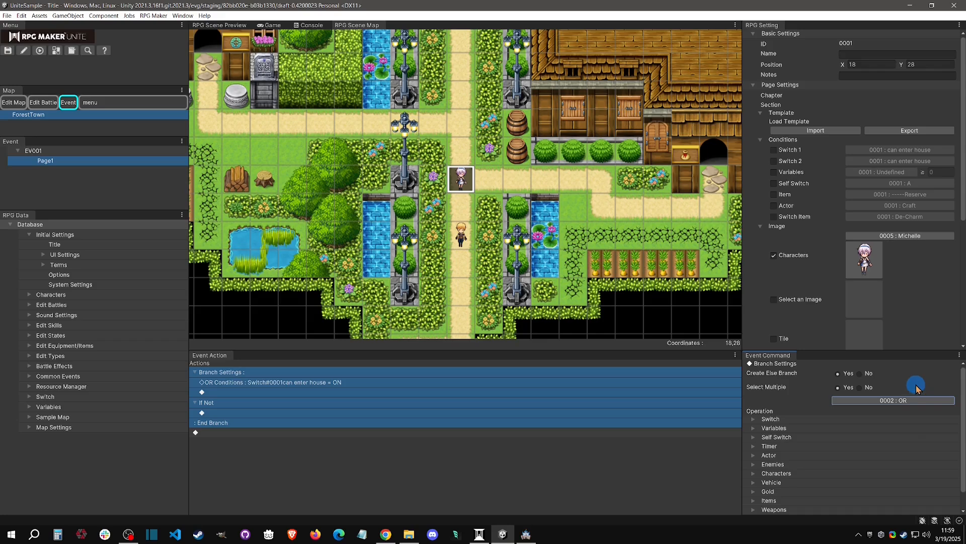
Switch to RPG Maker MZ and add a conditional branch for switch 0001 being ON, with an Else branch, to common event 0001.
{"action": "left_click", "coordinate": [526, 533]}
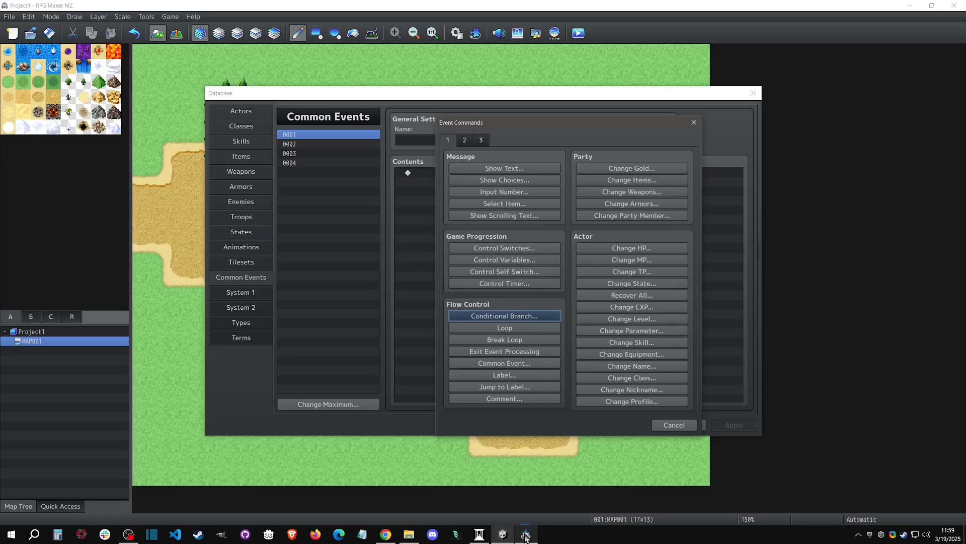
{"action": "left_click", "coordinate": [514, 316]}
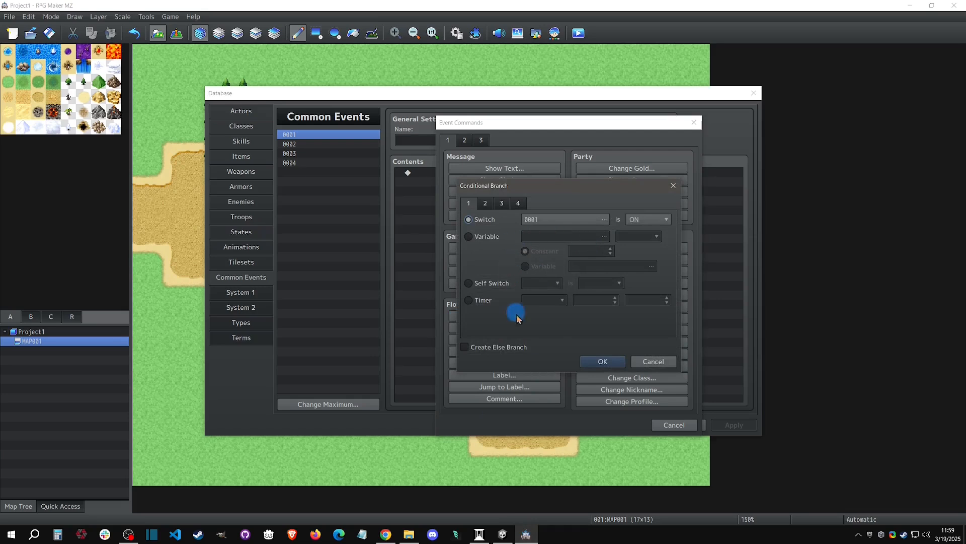
{"action": "left_click", "coordinate": [482, 351]}
{"action": "left_click", "coordinate": [486, 202]}
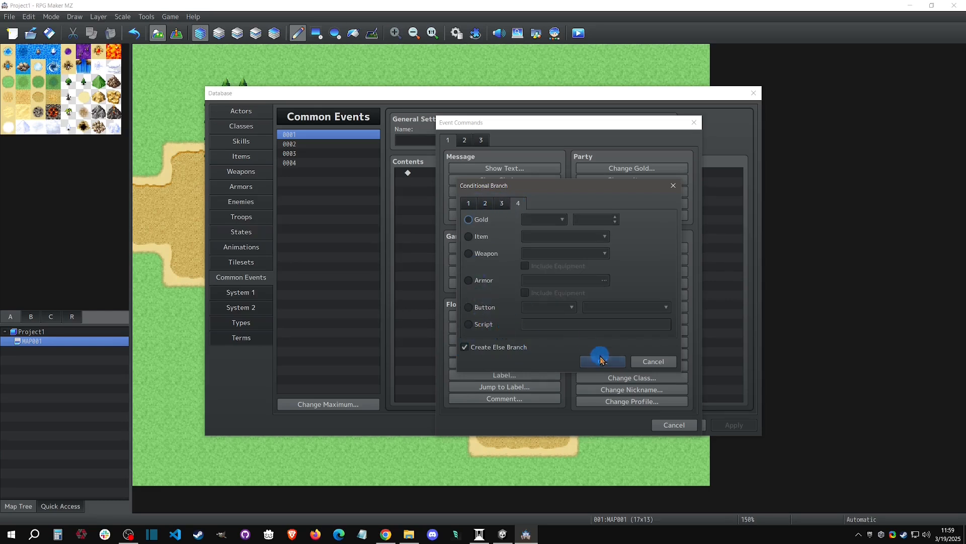
{"action": "left_click", "coordinate": [468, 203]}
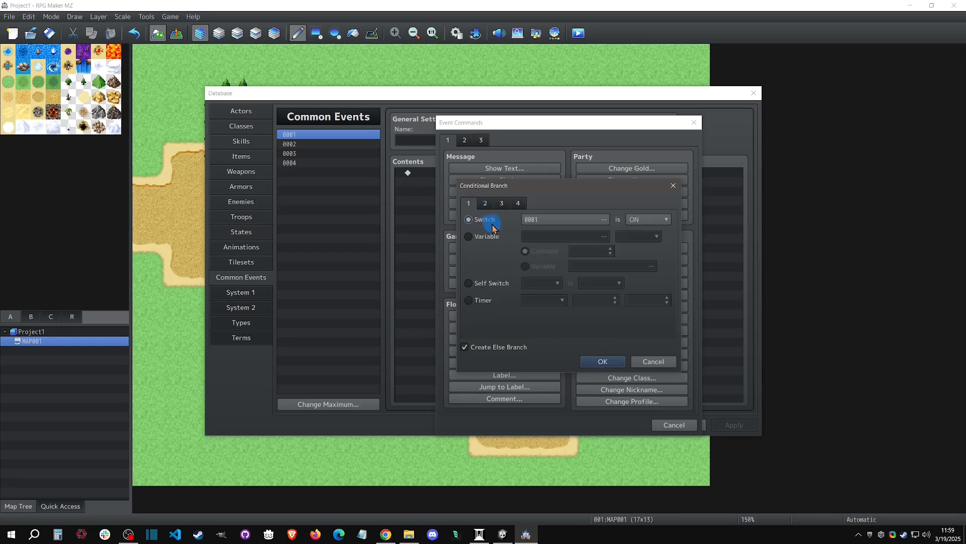
{"action": "left_click", "coordinate": [592, 357]}
Nest a conditional branch for variable 0001 = 0 inside the switch branch.
{"action": "right_click", "coordinate": [459, 183]}
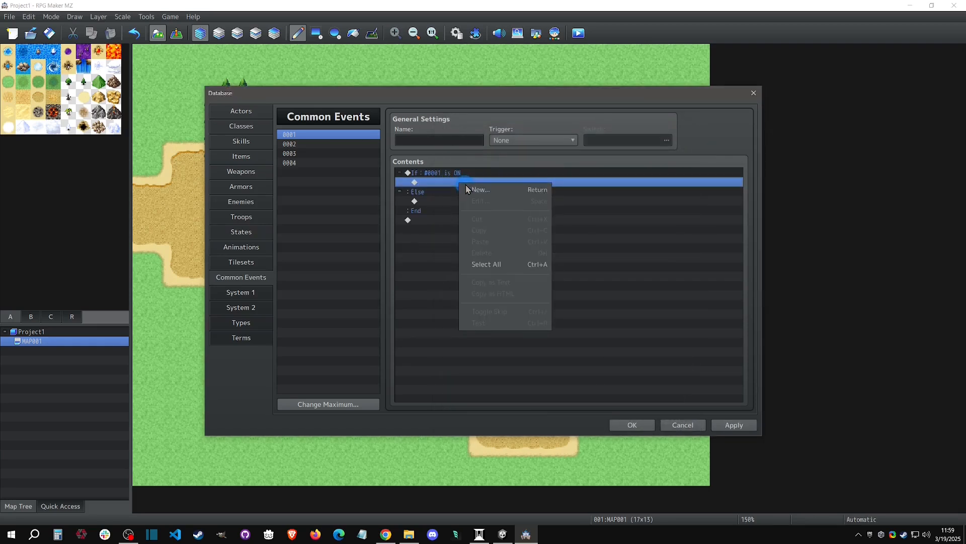
{"action": "left_click", "coordinate": [502, 192]}
{"action": "left_click", "coordinate": [505, 314]}
{"action": "left_click", "coordinate": [495, 237]}
{"action": "left_click", "coordinate": [604, 362]}
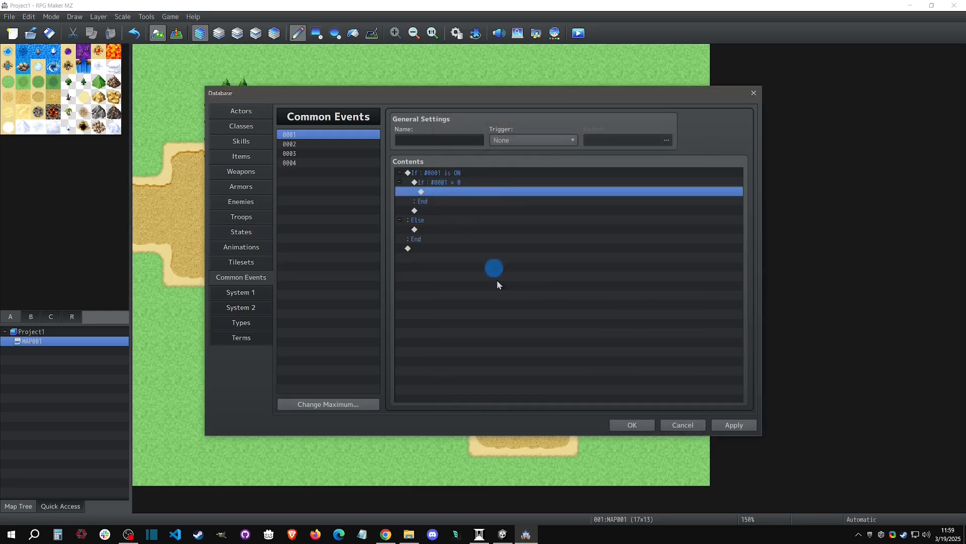
Back in RPG Maker Unite, add the condition variable 0001 = 0 to the branch and combine its conditions with AND.
{"action": "left_click", "coordinate": [503, 534]}
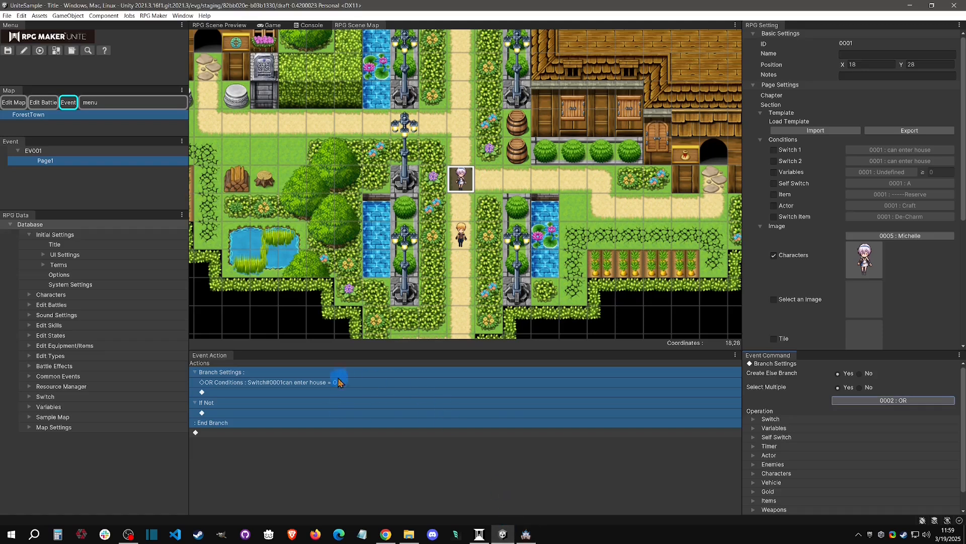
{"action": "left_click", "coordinate": [754, 419]}
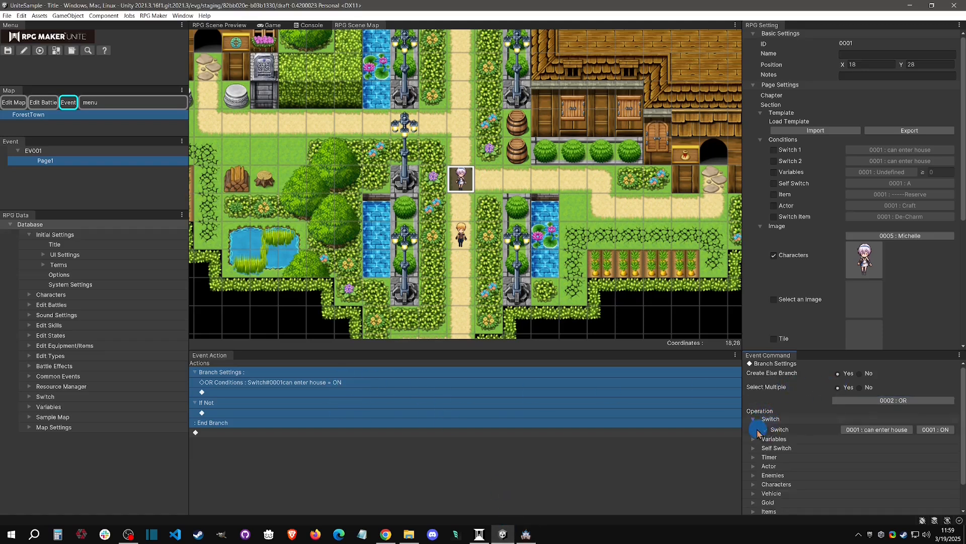
{"action": "left_click", "coordinate": [754, 439]}
{"action": "left_click", "coordinate": [765, 450]}
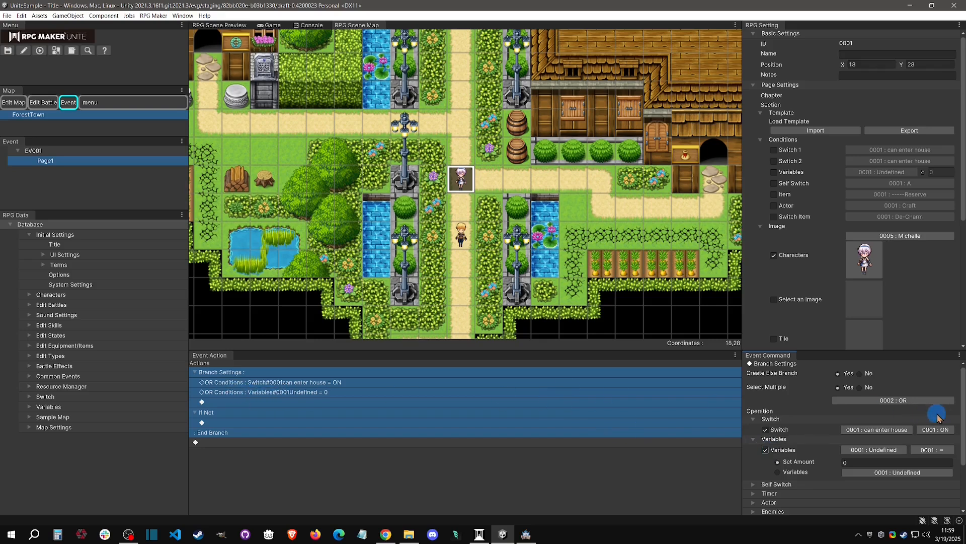
{"action": "left_click", "coordinate": [916, 401]}
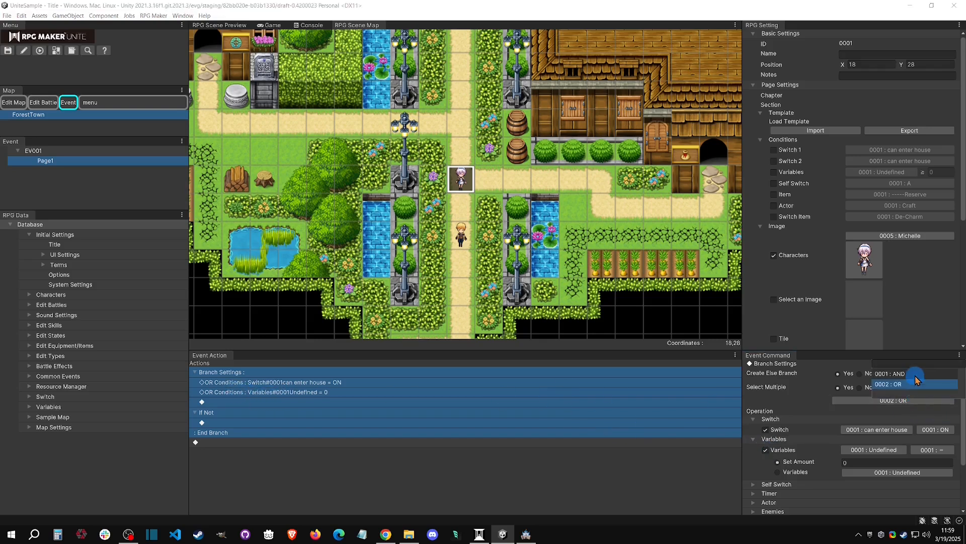
{"action": "left_click", "coordinate": [915, 373]}
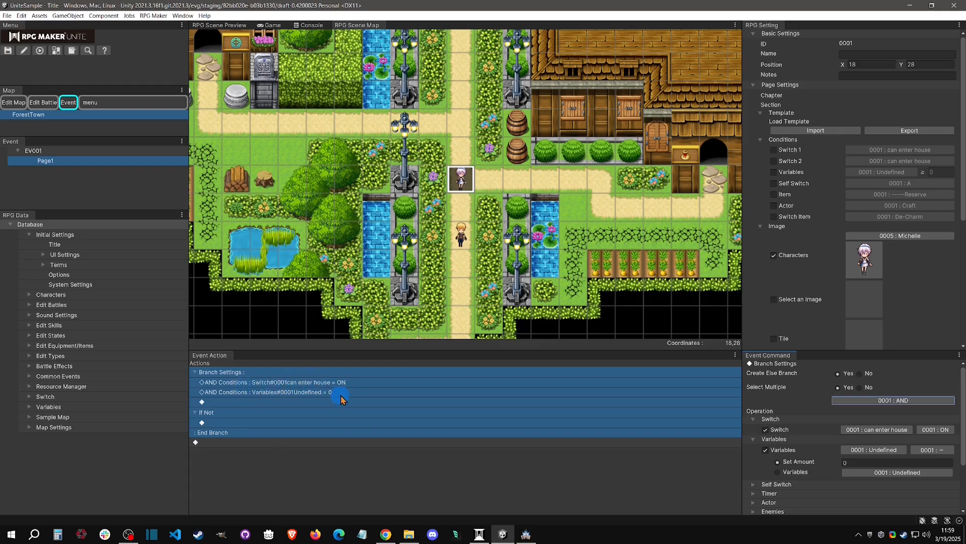
Insert a nested Branch Settings command inside the If Not section.
{"action": "left_click", "coordinate": [280, 402]}
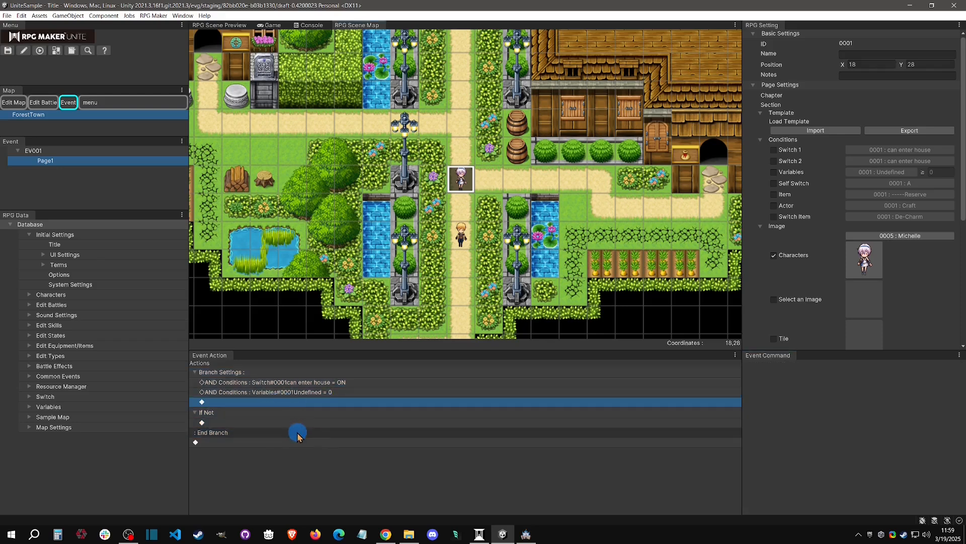
{"action": "double_click", "coordinate": [295, 421]}
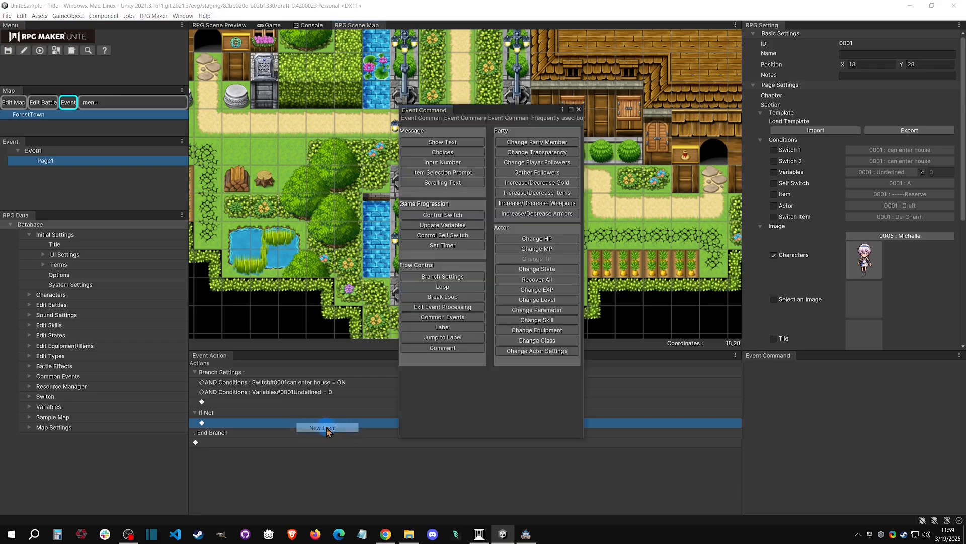
{"action": "left_click", "coordinate": [462, 275]}
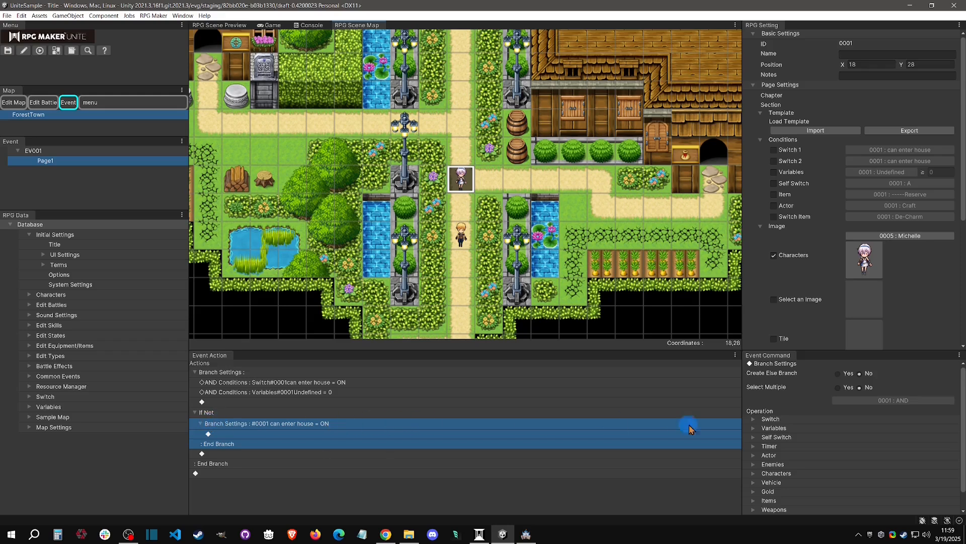
Examine the switch, variable and self switch conditions of the nested branch, and the page's own Self Switch condition.
{"action": "scroll", "coordinate": [793, 445], "scroll_direction": "down", "scroll_amount": 1}
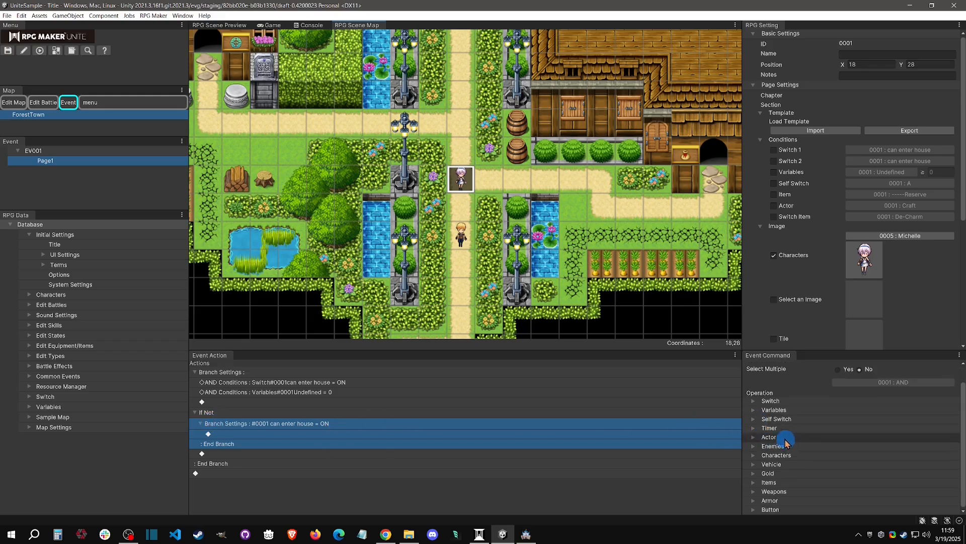
{"action": "left_click", "coordinate": [770, 420]}
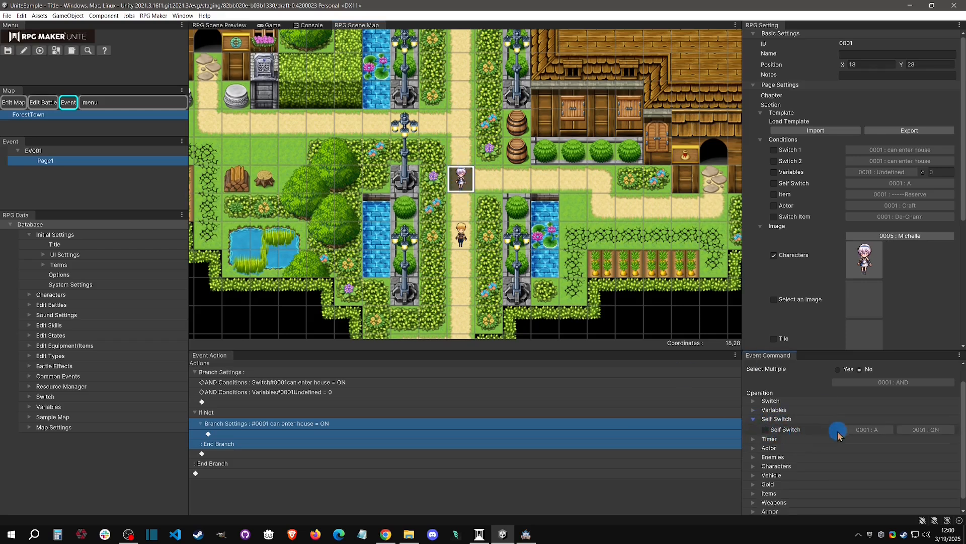
{"action": "left_click", "coordinate": [781, 409]}
{"action": "left_click", "coordinate": [780, 403]}
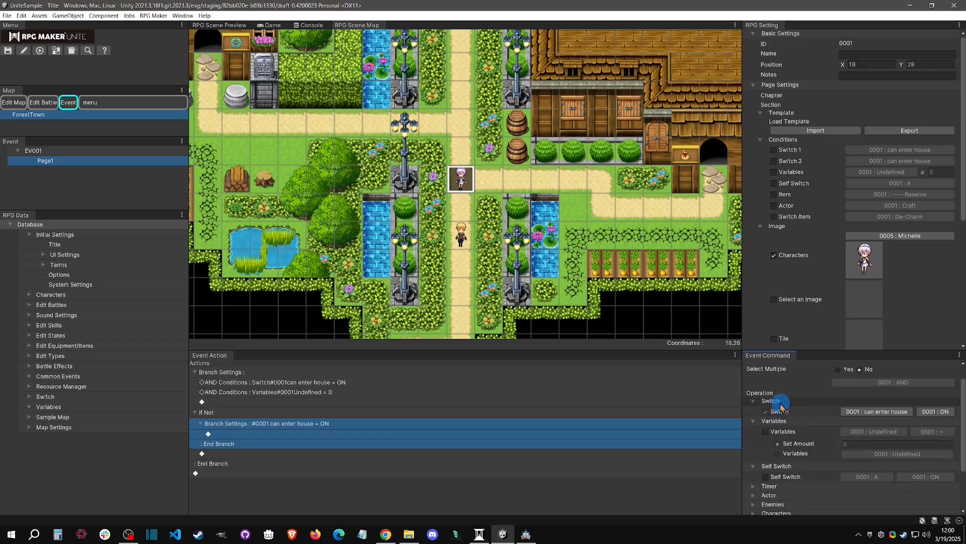
{"action": "left_click", "coordinate": [781, 401]}
{"action": "left_click", "coordinate": [780, 409]}
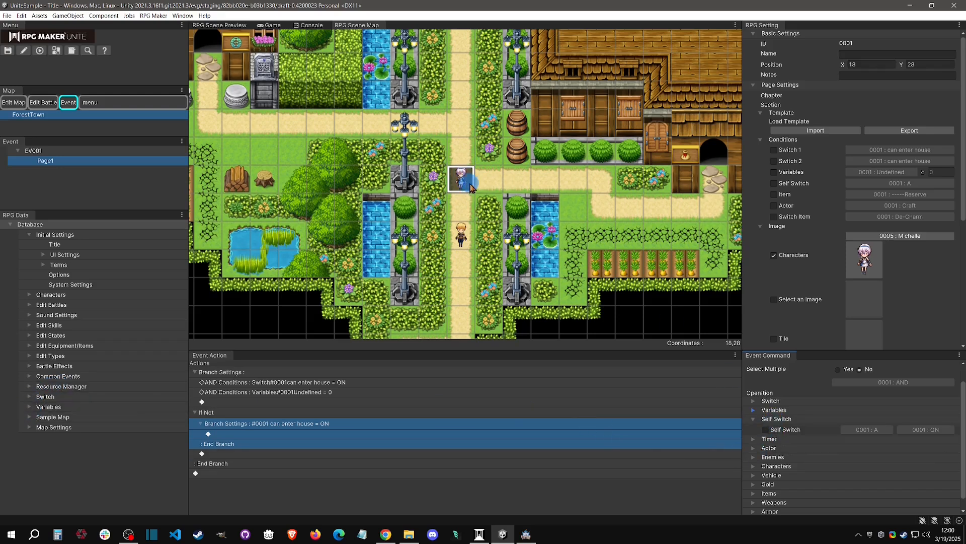
{"action": "left_click", "coordinate": [775, 184]}
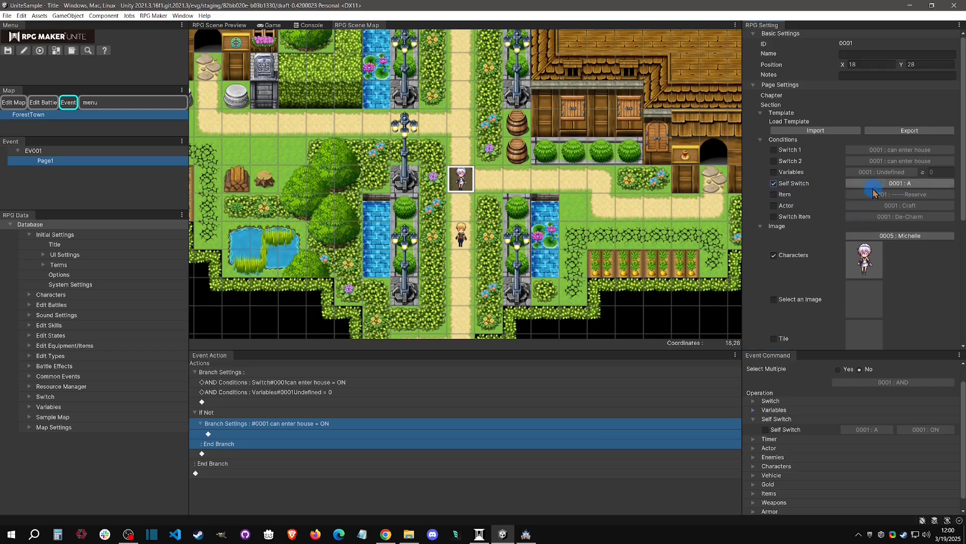
{"action": "left_click", "coordinate": [774, 185]}
Insert a Control Self Switch command setting self switch A to ON inside the nested branch.
{"action": "right_click", "coordinate": [248, 432]}
{"action": "left_click", "coordinate": [236, 434]}
{"action": "right_click", "coordinate": [236, 435]}
{"action": "left_click", "coordinate": [250, 443]}
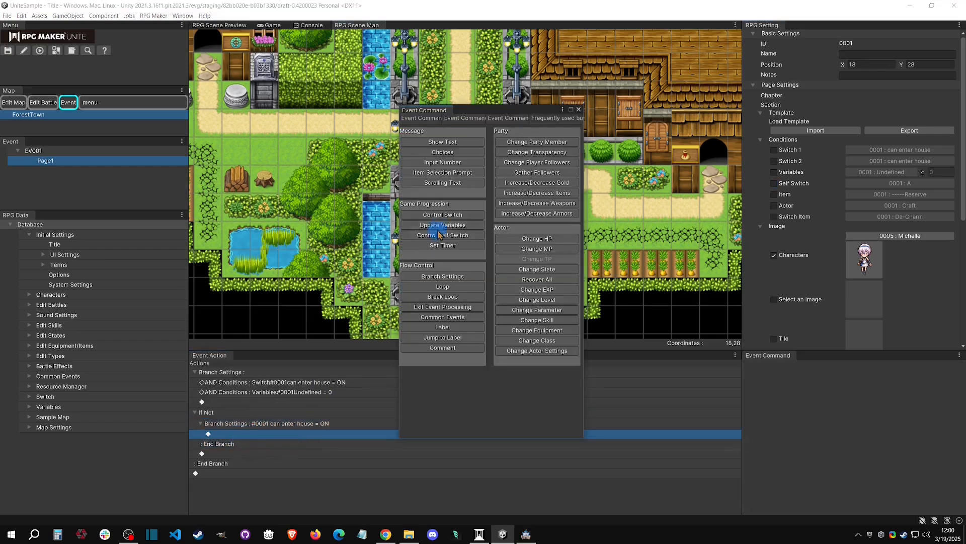
{"action": "left_click", "coordinate": [442, 235]}
{"action": "left_click", "coordinate": [597, 402]}
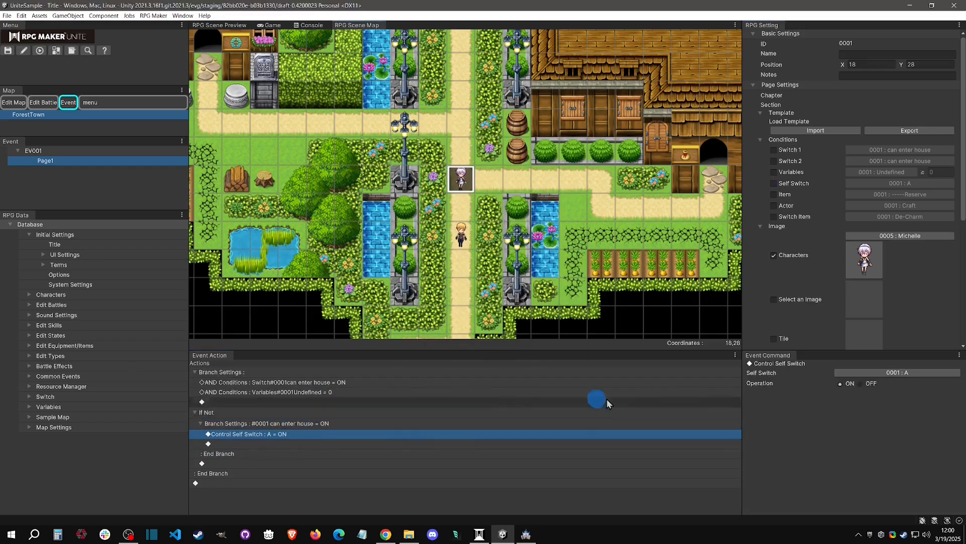
Check the self switches offered by the Control Self Switch command and delete the nested branch from the If Not section.
{"action": "left_click", "coordinate": [919, 373]}
{"action": "left_click", "coordinate": [905, 318]}
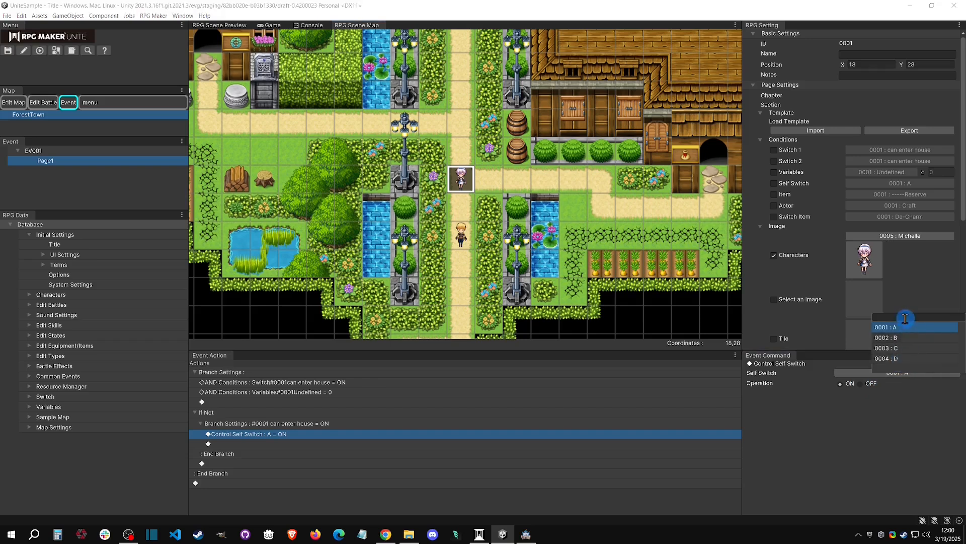
{"action": "left_click", "coordinate": [902, 407]}
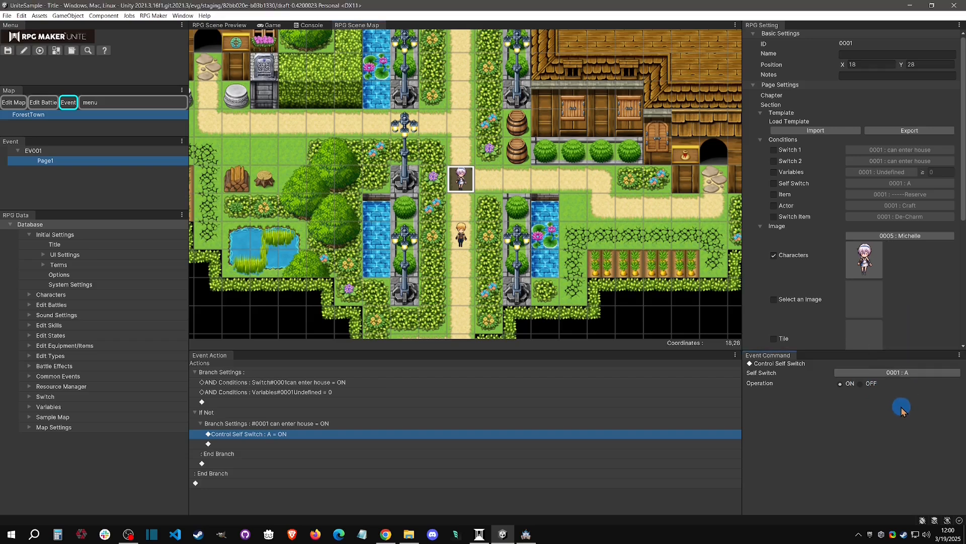
{"action": "right_click", "coordinate": [336, 424]}
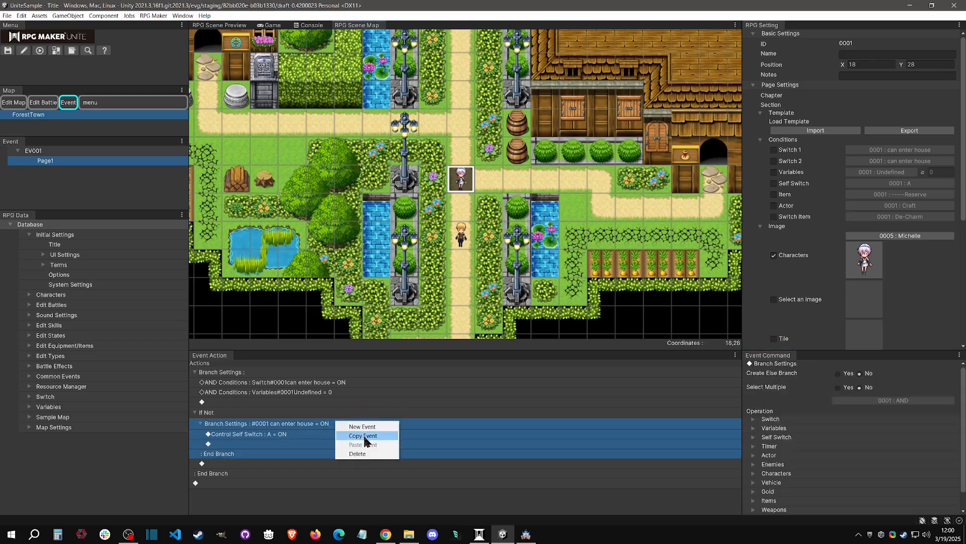
{"action": "left_click", "coordinate": [352, 459]}
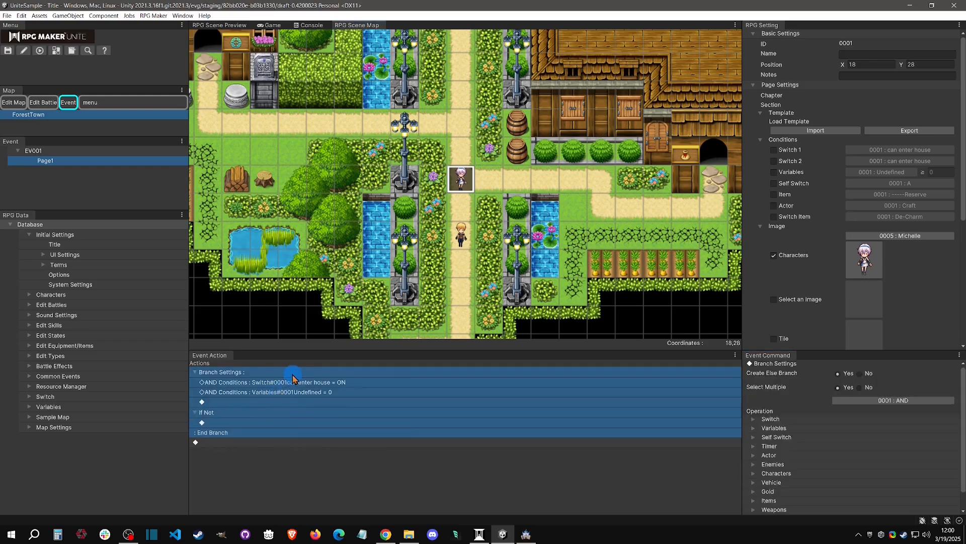
Examine the branch's Timer condition and locate the Set Timer command among the Game Progression event commands.
{"action": "scroll", "coordinate": [825, 448], "scroll_direction": "down", "scroll_amount": 1}
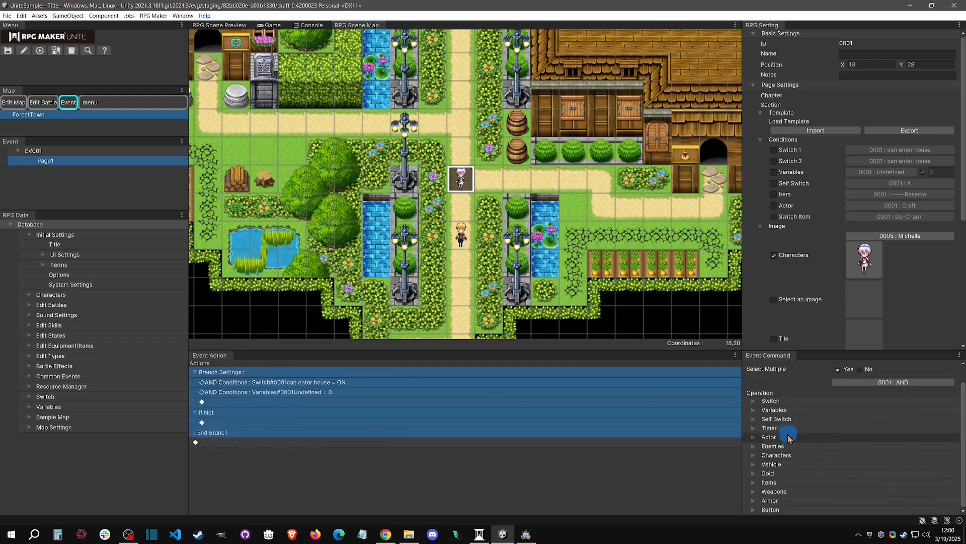
{"action": "left_click", "coordinate": [768, 428]}
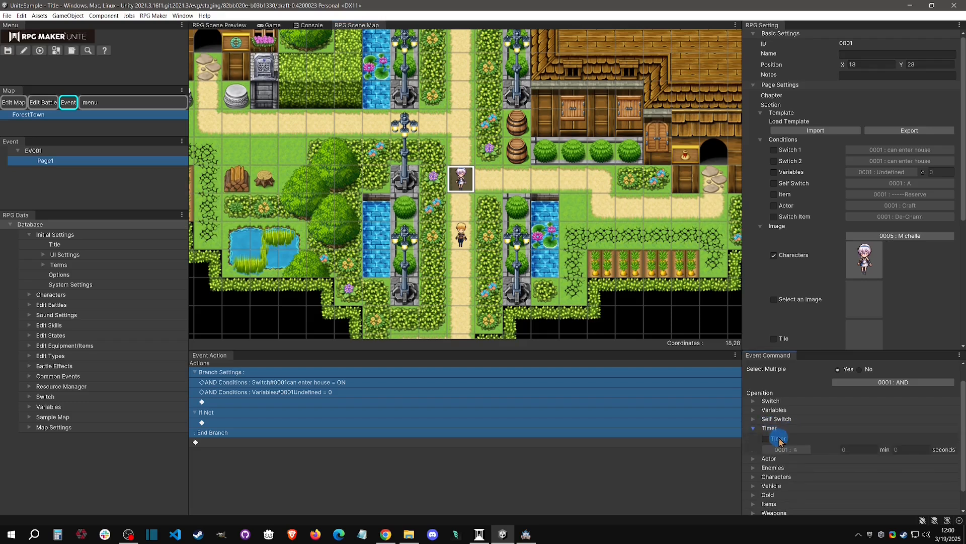
{"action": "right_click", "coordinate": [649, 442]}
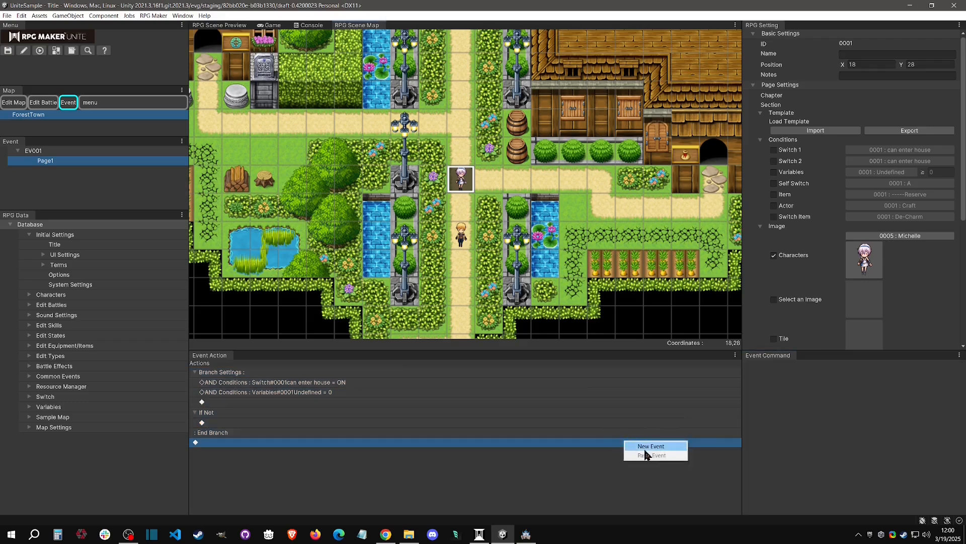
{"action": "left_click", "coordinate": [664, 444]}
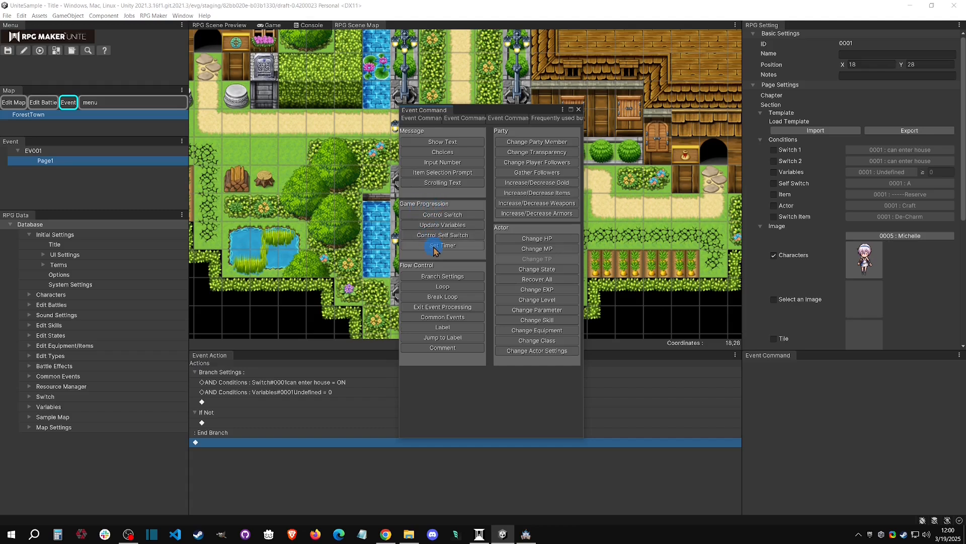
{"action": "left_click", "coordinate": [243, 424]}
{"action": "right_click", "coordinate": [243, 424]}
{"action": "left_click", "coordinate": [264, 432]}
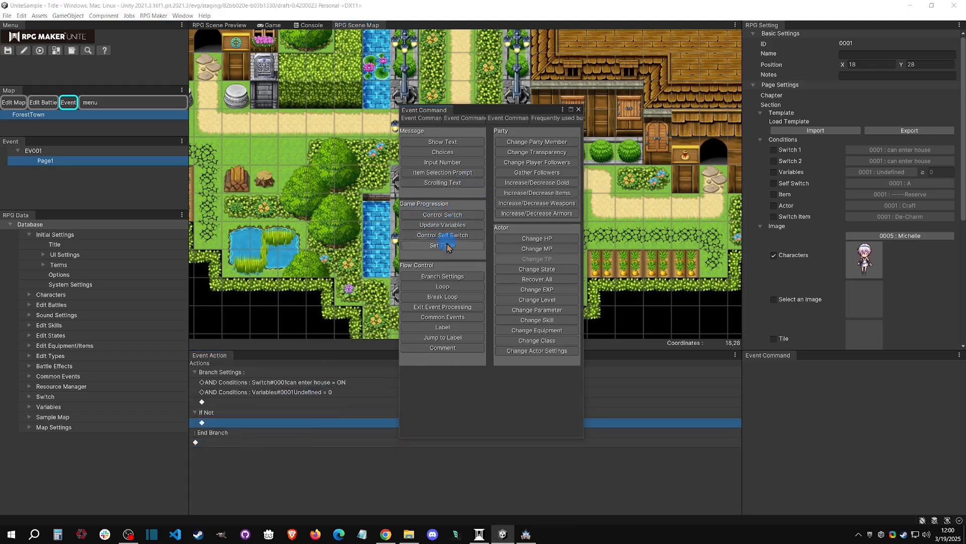
{"action": "left_click", "coordinate": [578, 109]}
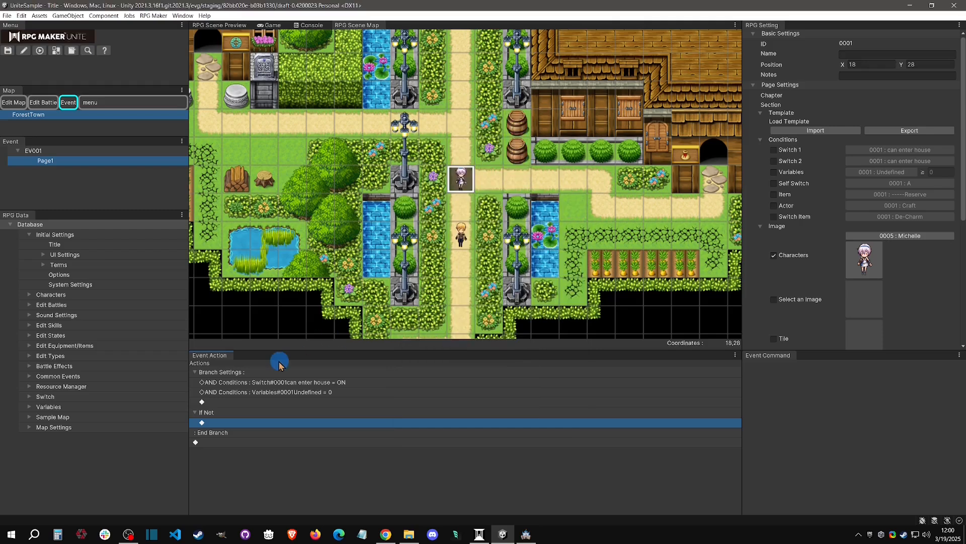
Add a Timer condition of 0 min 0 seconds to the branch and check its comparison operators.
{"action": "left_click", "coordinate": [281, 372]}
{"action": "left_click", "coordinate": [778, 445]}
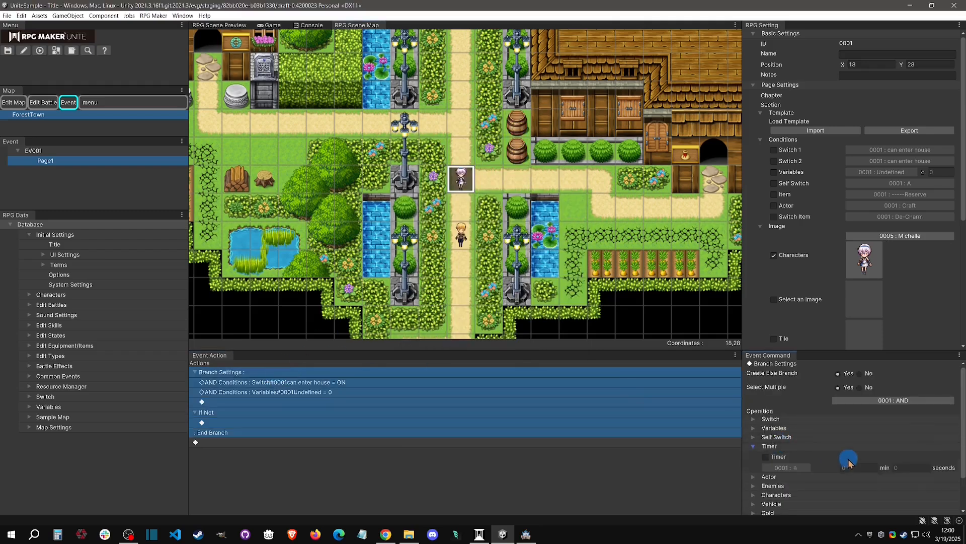
{"action": "left_click", "coordinate": [765, 457]}
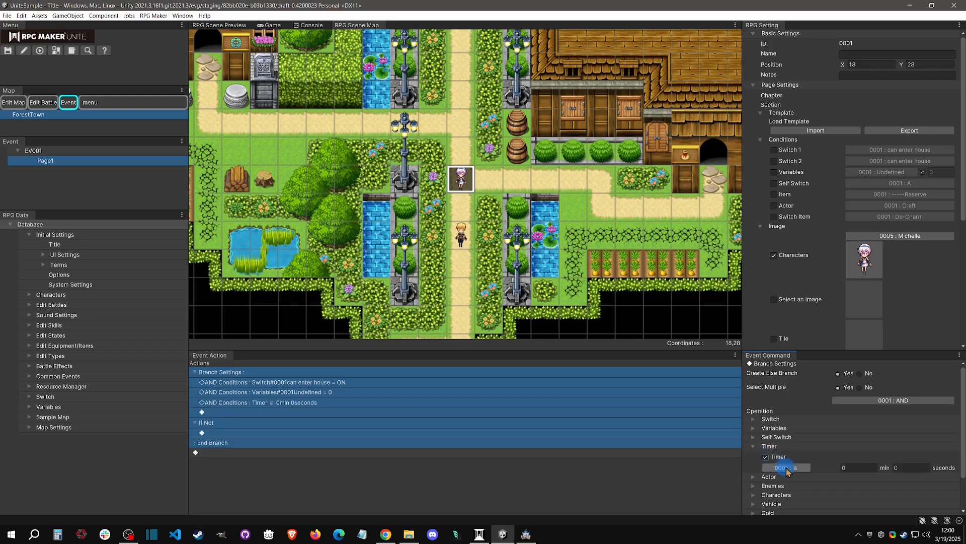
{"action": "left_click", "coordinate": [787, 468]}
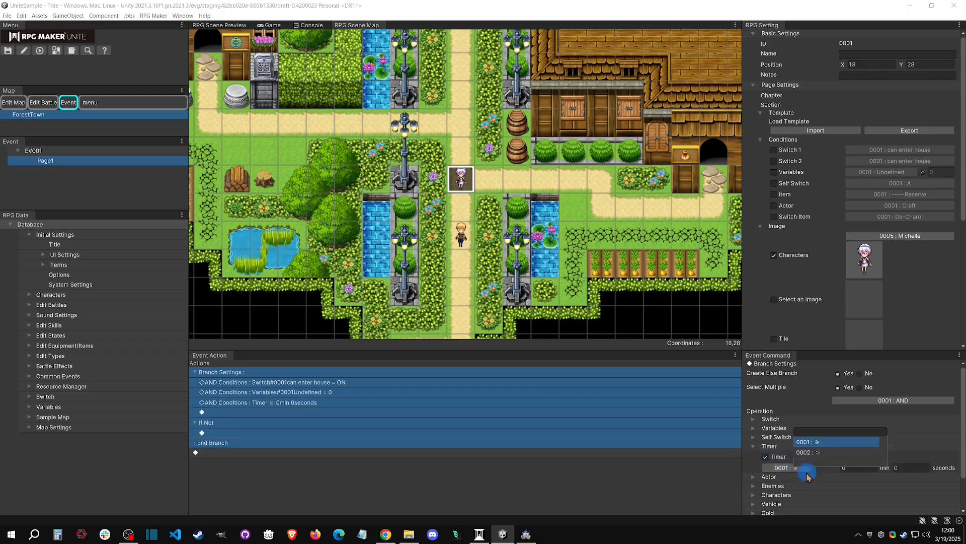
{"action": "left_click", "coordinate": [763, 450]}
Try the Actor condition for Craft with its party, Weapons, Armor and State options, and remove that condition again.
{"action": "left_click", "coordinate": [779, 456]}
{"action": "scroll", "coordinate": [794, 457], "scroll_direction": "down", "scroll_amount": 3}
{"action": "left_click", "coordinate": [767, 389]}
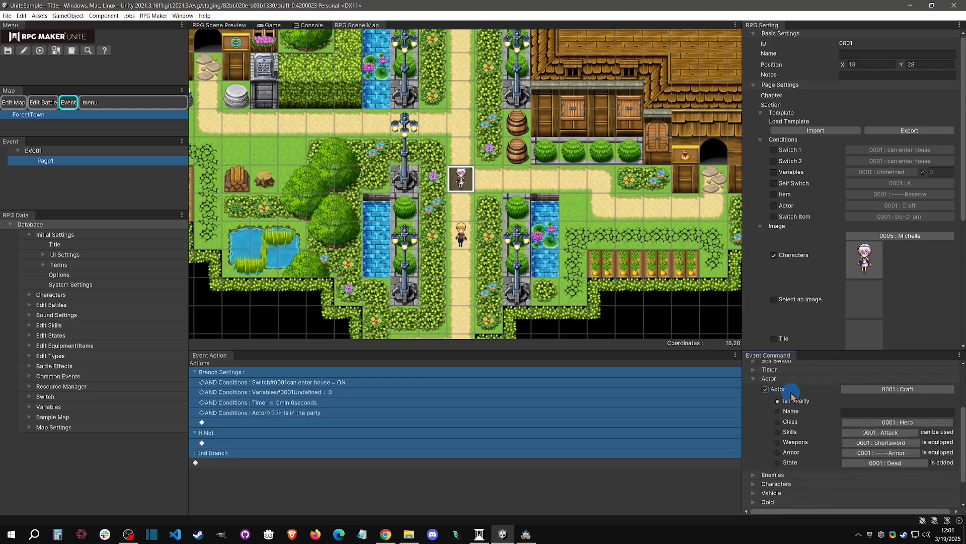
{"action": "left_click", "coordinate": [872, 391]}
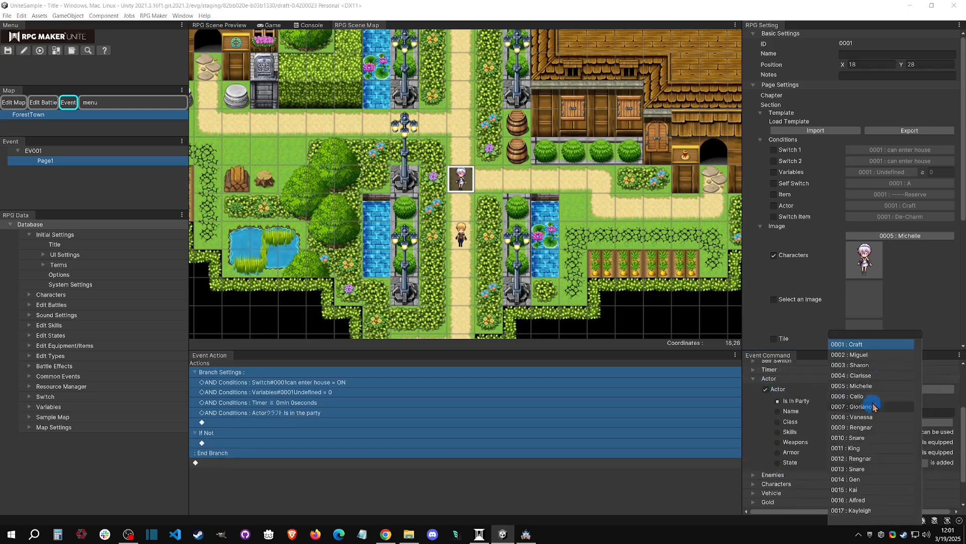
{"action": "left_click", "coordinate": [791, 411]}
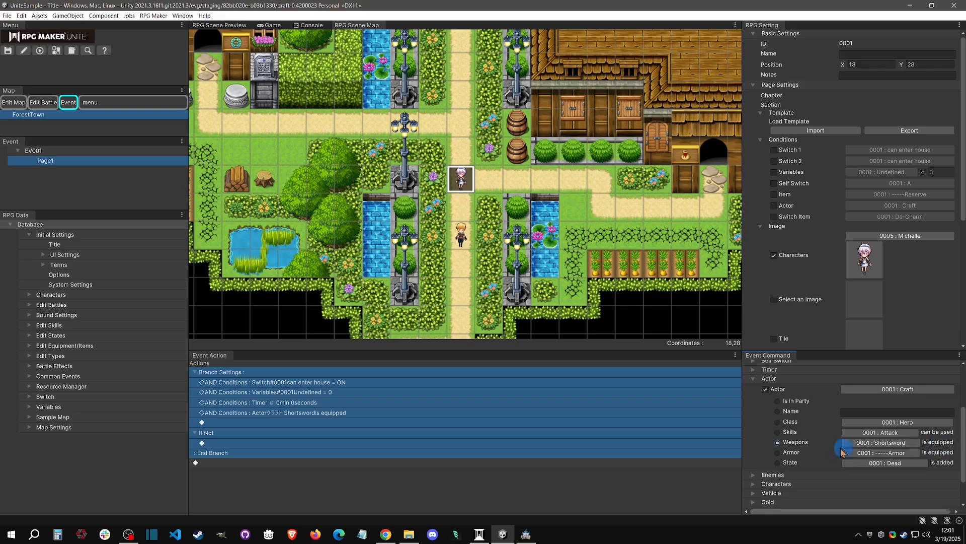
{"action": "left_click", "coordinate": [781, 453]}
{"action": "left_click", "coordinate": [778, 463]}
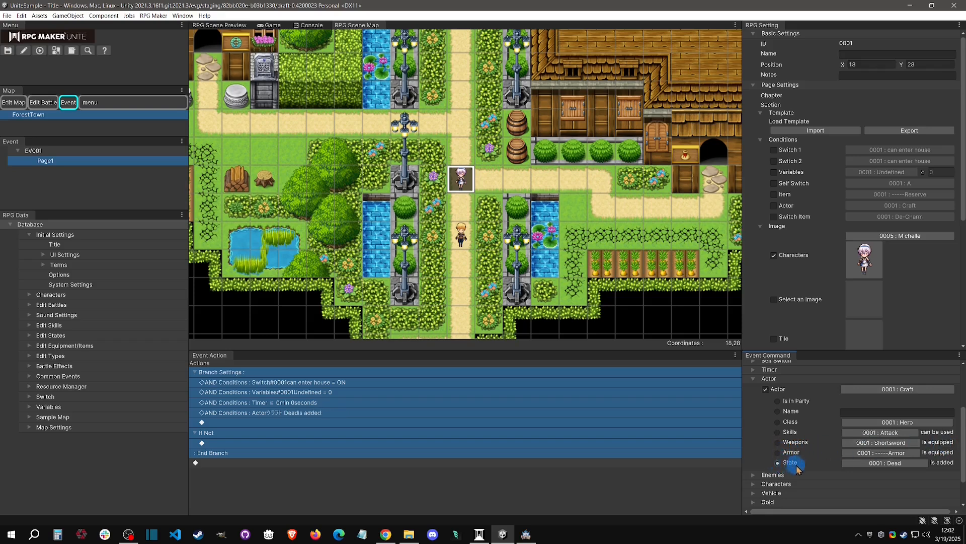
{"action": "left_click", "coordinate": [894, 462]}
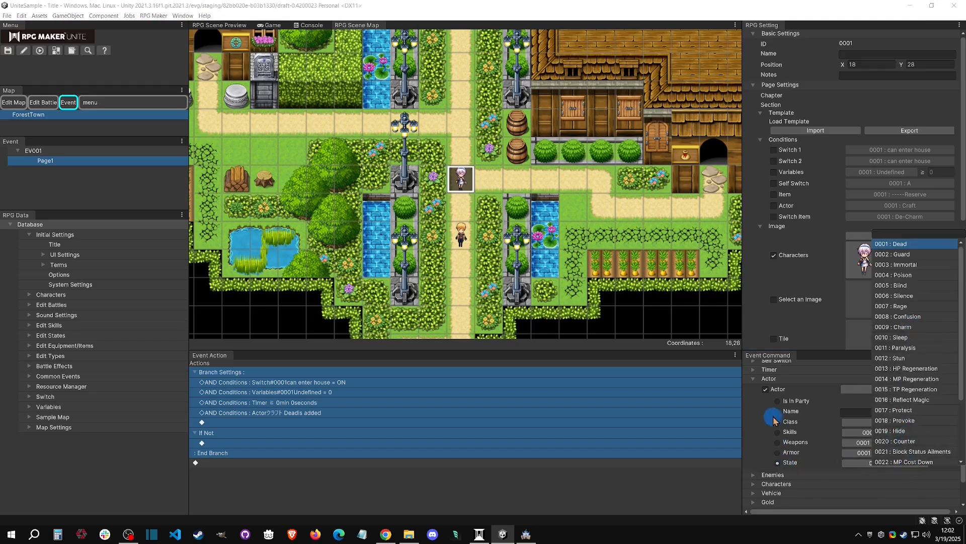
{"action": "left_click", "coordinate": [766, 390]}
{"action": "left_click", "coordinate": [770, 381]}
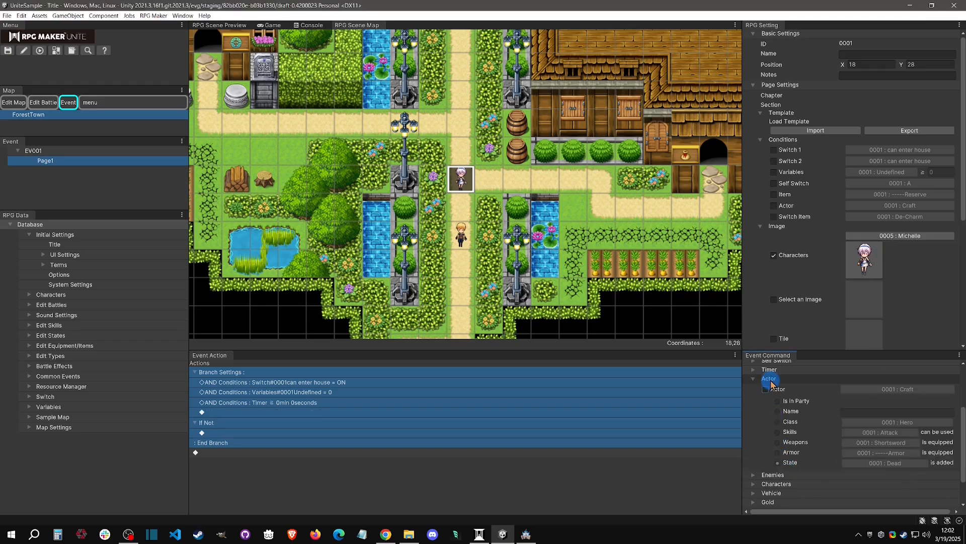
{"action": "left_click", "coordinate": [772, 382]}
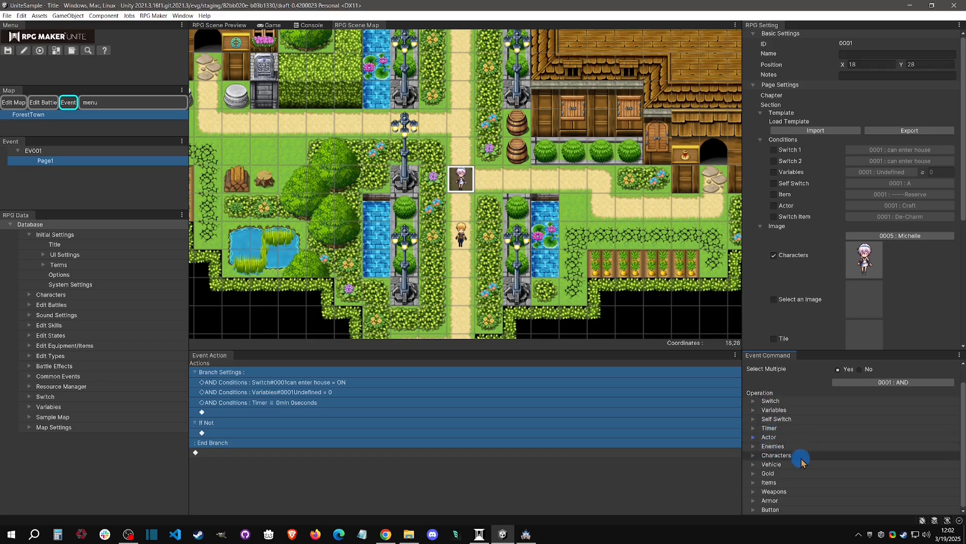
Review the Enemies condition and add a Characters condition with the Player facing Down to the branch.
{"action": "left_click", "coordinate": [785, 446]}
{"action": "scroll", "coordinate": [783, 443], "scroll_direction": "down", "scroll_amount": 2}
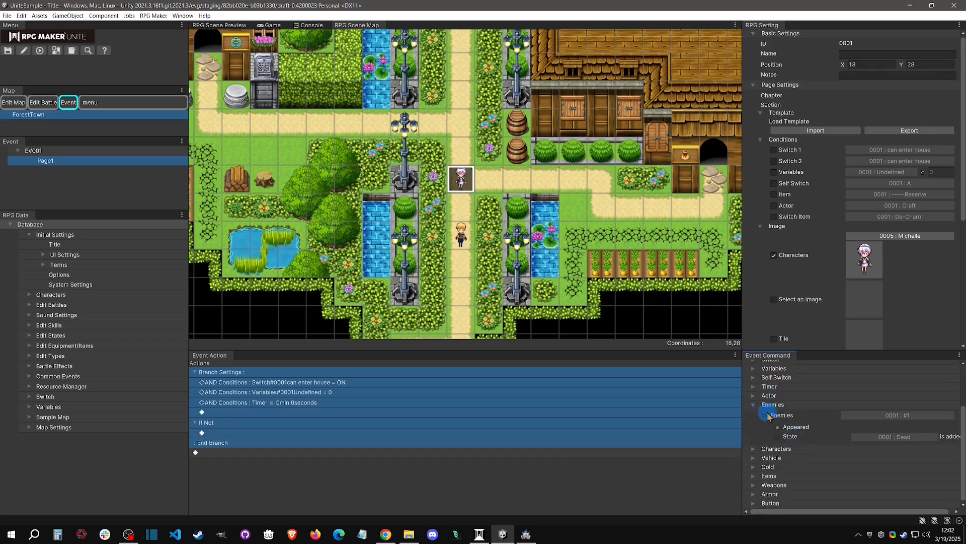
{"action": "left_click", "coordinate": [801, 449]}
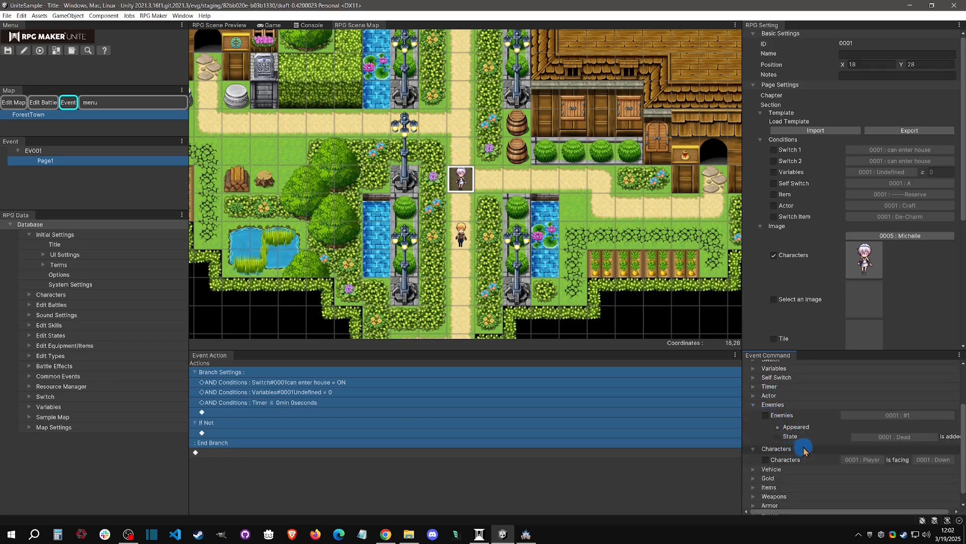
{"action": "left_click", "coordinate": [771, 405]}
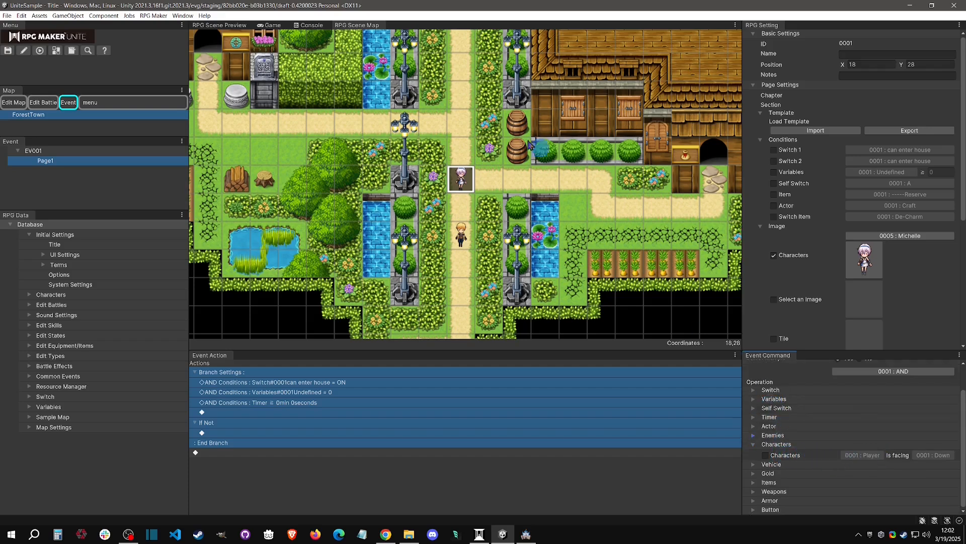
{"action": "left_click", "coordinate": [765, 455]}
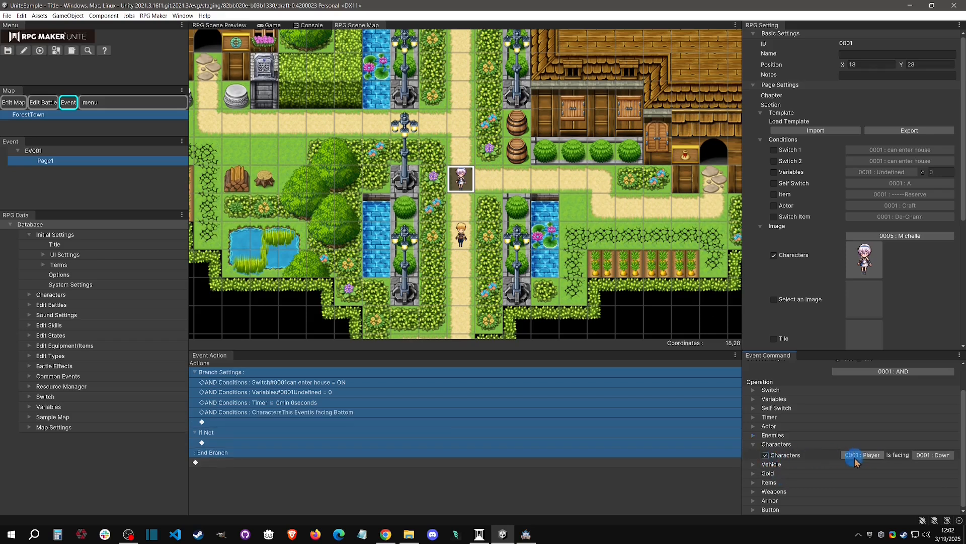
{"action": "left_click", "coordinate": [866, 455]}
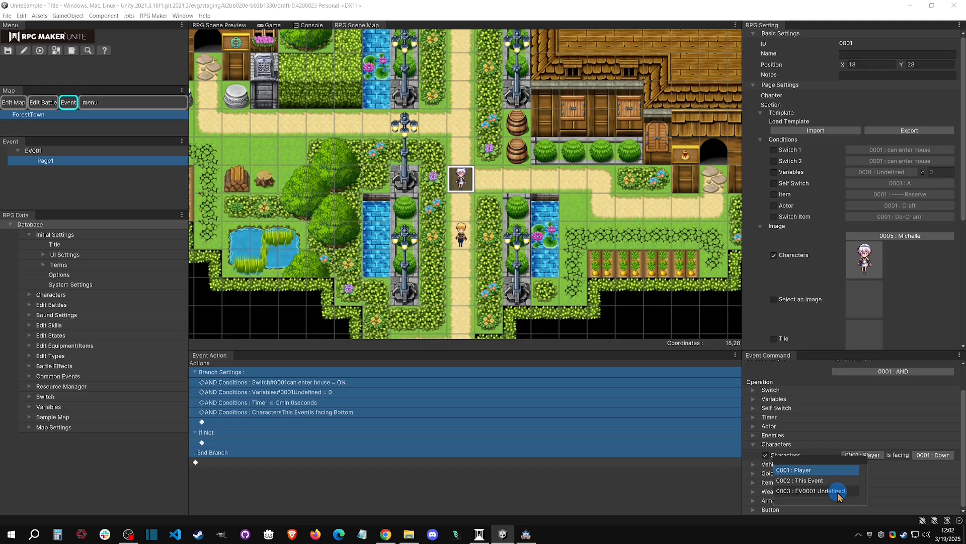
{"action": "left_click", "coordinate": [831, 455]}
{"action": "left_click", "coordinate": [932, 455]}
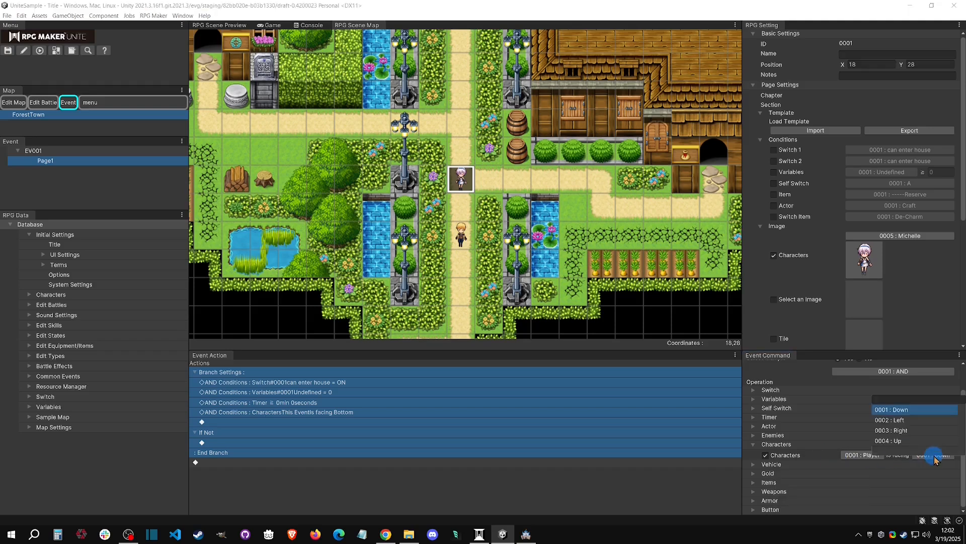
{"action": "left_click", "coordinate": [814, 456]}
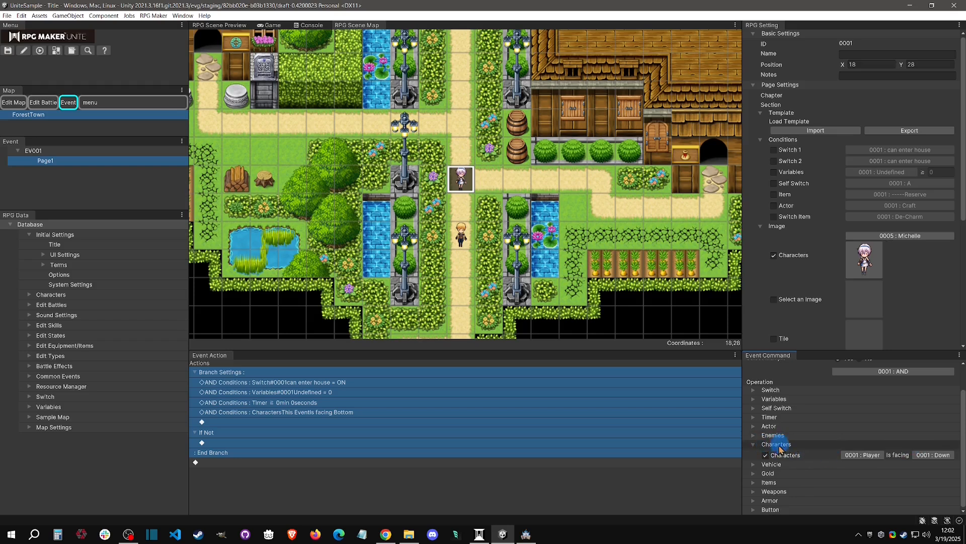
{"action": "scroll", "coordinate": [779, 447], "scroll_direction": "up", "scroll_amount": 1}
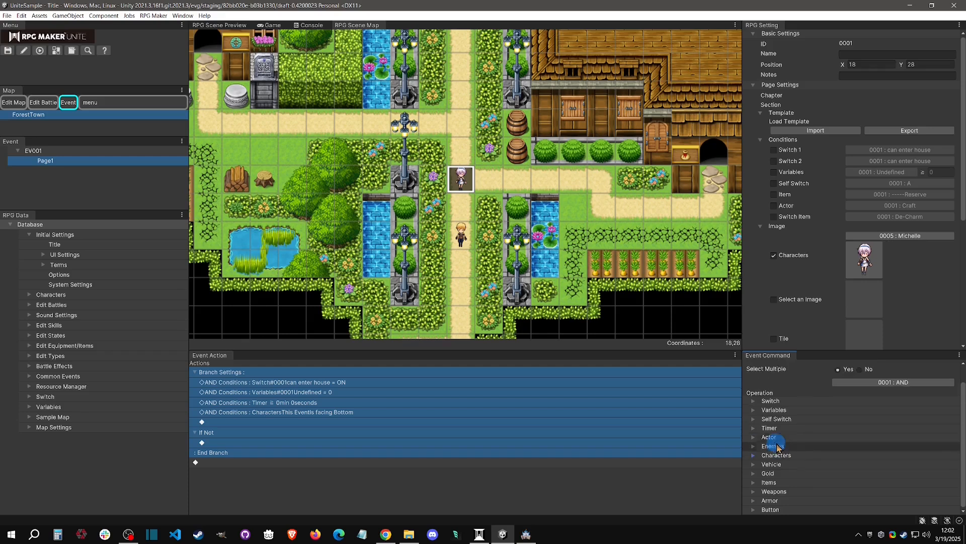
Examine the branch's Vehicle, Gold, Items, Weapons, Armor and Button conditions.
{"action": "left_click", "coordinate": [777, 455]}
{"action": "left_click", "coordinate": [803, 465]}
{"action": "scroll", "coordinate": [805, 469], "scroll_direction": "down", "scroll_amount": 1}
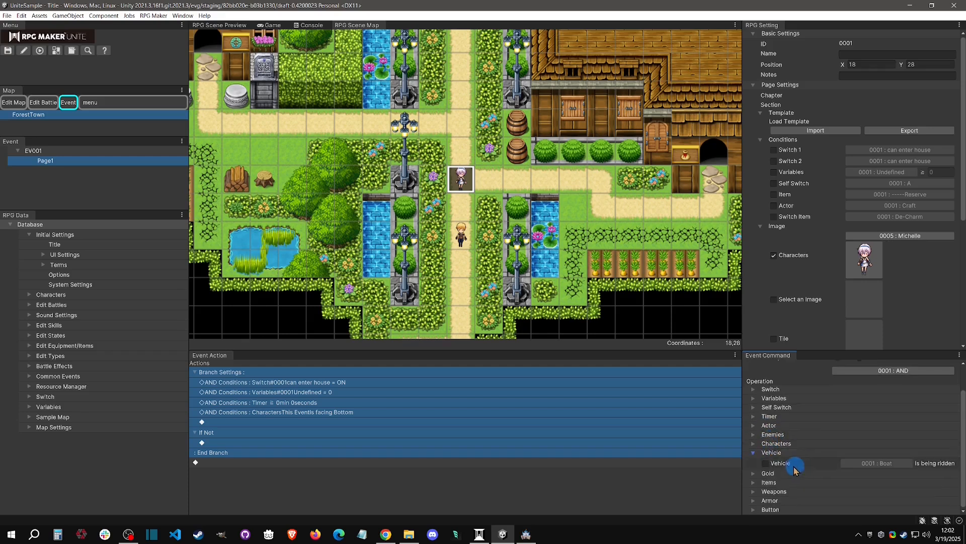
{"action": "left_click", "coordinate": [783, 453]}
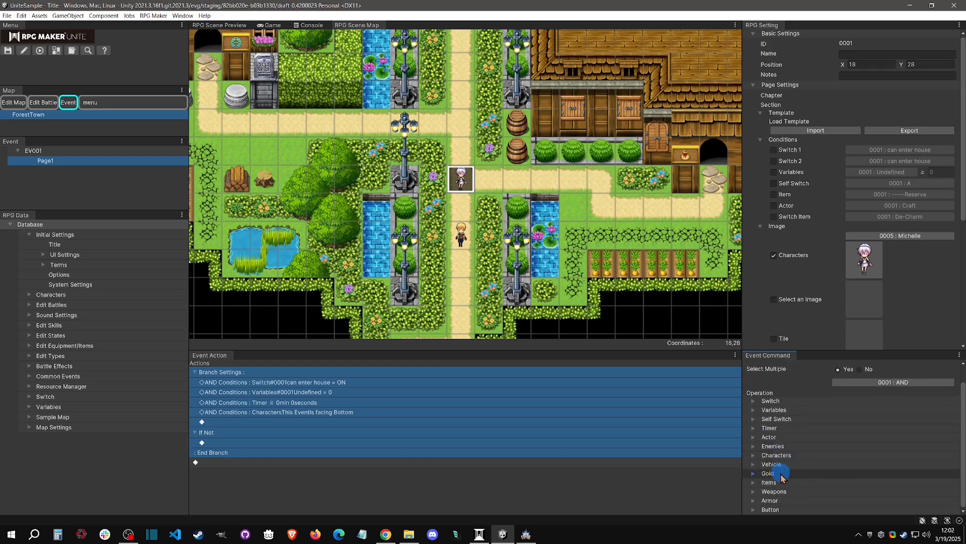
{"action": "left_click", "coordinate": [782, 463]}
{"action": "left_click", "coordinate": [788, 483]}
{"action": "left_click", "coordinate": [794, 449]}
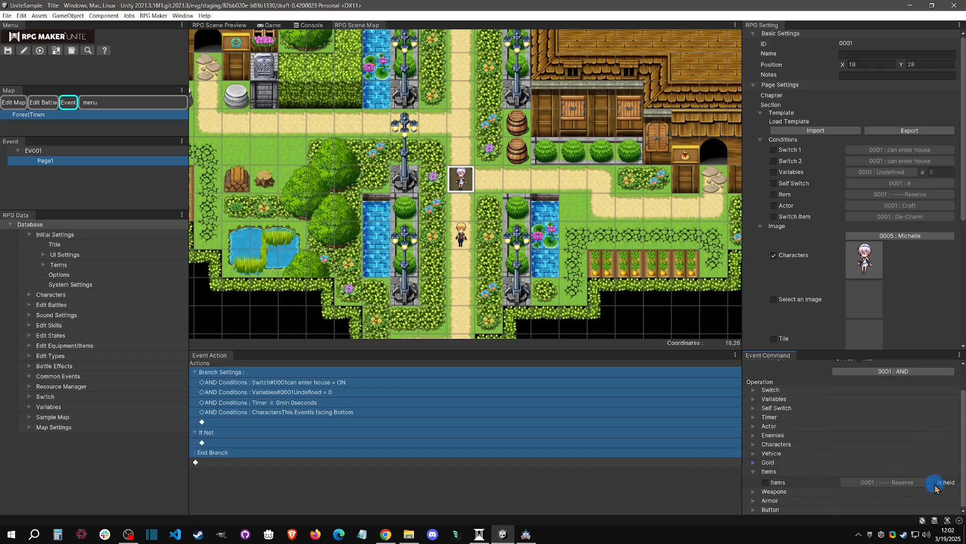
{"action": "left_click", "coordinate": [794, 492]}
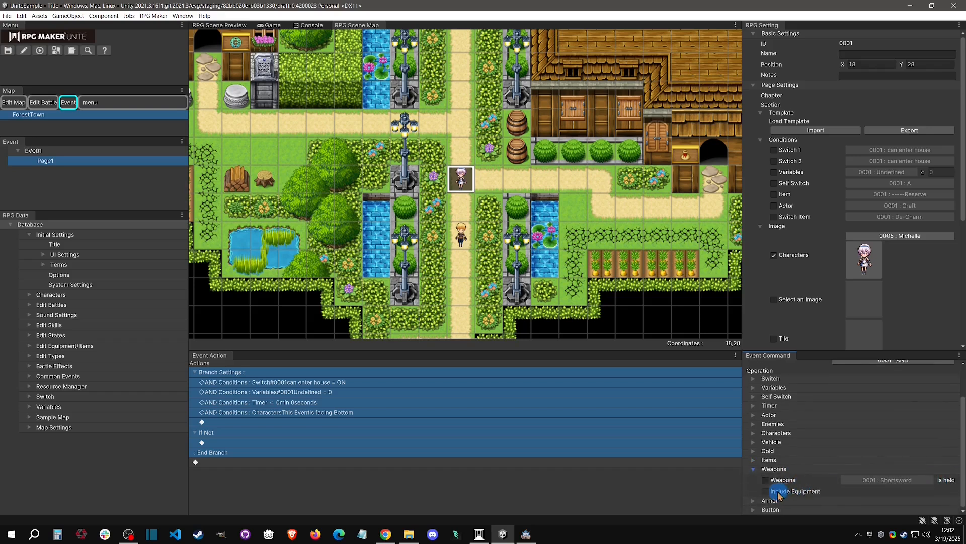
{"action": "left_click", "coordinate": [797, 468]}
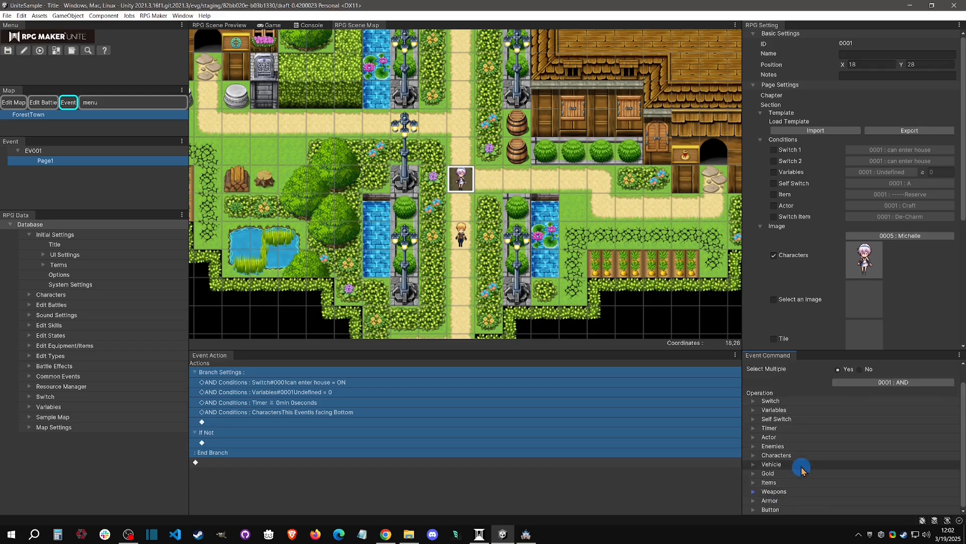
{"action": "left_click", "coordinate": [796, 501]}
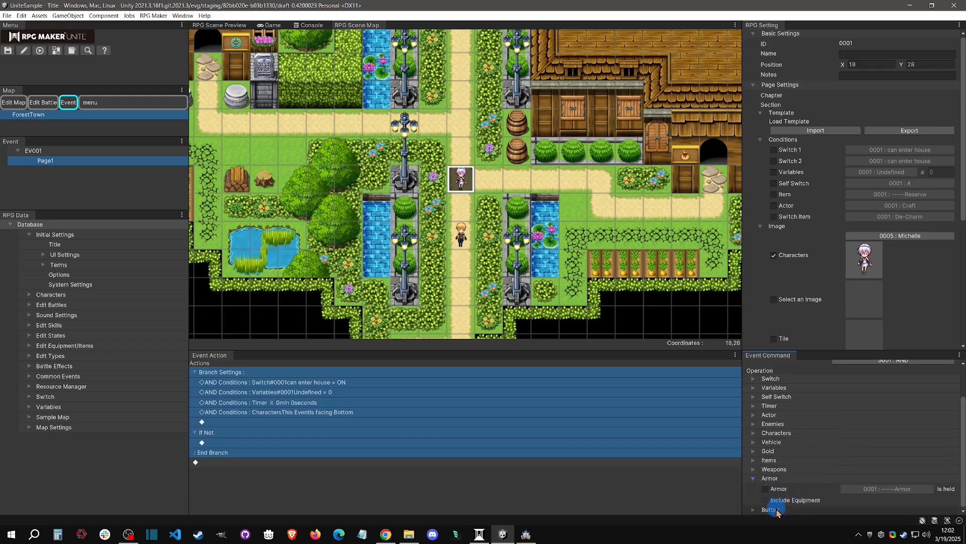
{"action": "scroll", "coordinate": [808, 484], "scroll_direction": "down", "scroll_amount": 2}
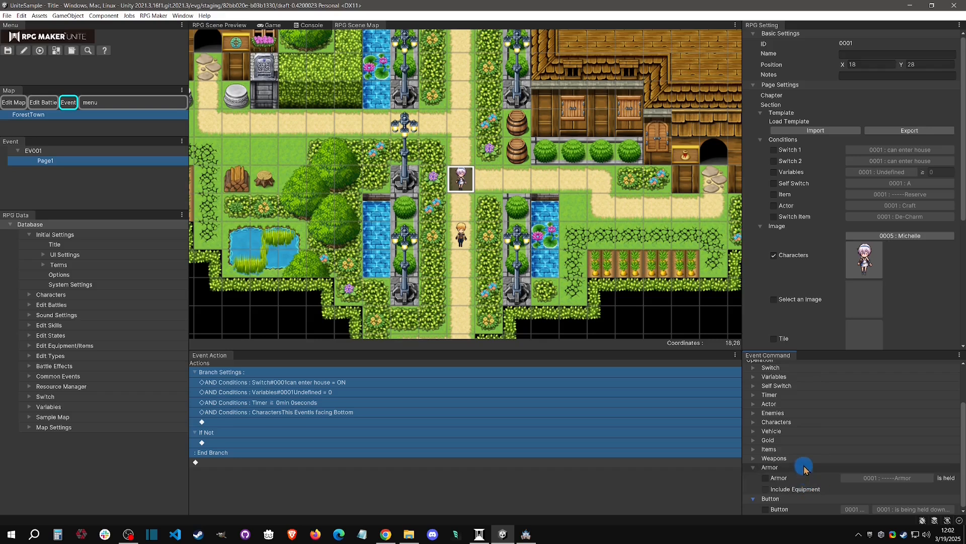
Add a Button condition for OK being held down to the branch and check its button and press-state options.
{"action": "left_click", "coordinate": [802, 466]}
{"action": "left_click", "coordinate": [765, 509]}
{"action": "left_click", "coordinate": [855, 509]}
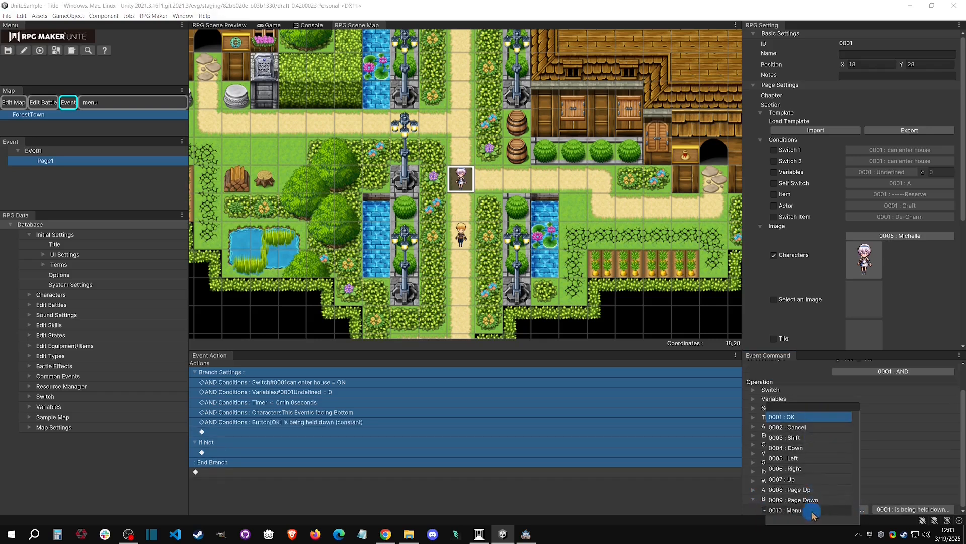
{"action": "left_click", "coordinate": [870, 478]}
{"action": "left_click", "coordinate": [910, 509]}
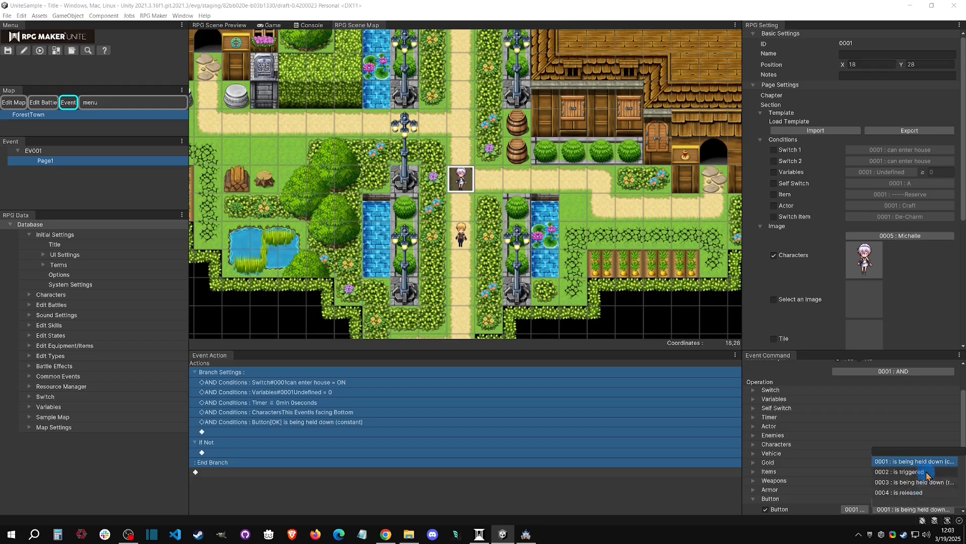
{"action": "left_click", "coordinate": [840, 504]}
{"action": "left_click", "coordinate": [755, 499]}
Delete the whole branch from the event page and insert a Loop command in its place.
{"action": "right_click", "coordinate": [291, 380]}
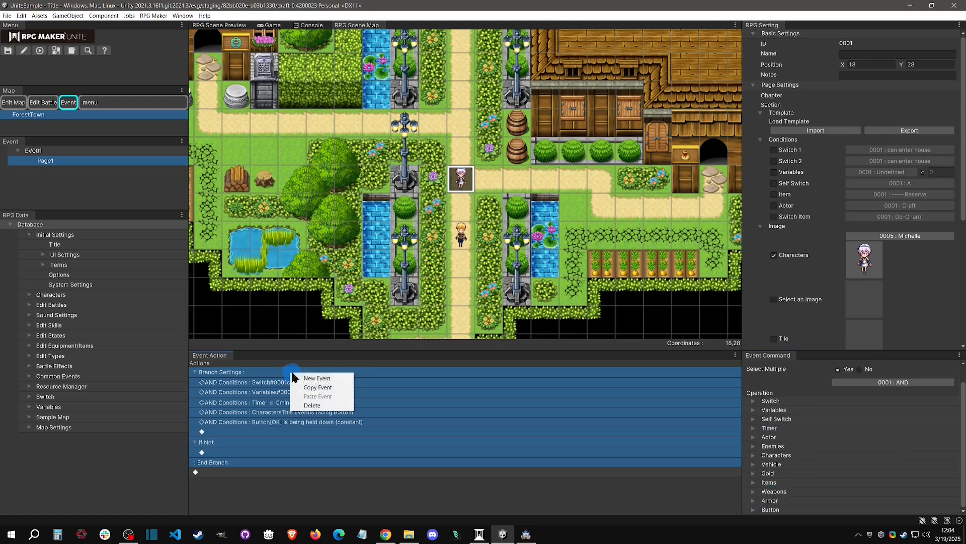
{"action": "left_click", "coordinate": [358, 397]}
{"action": "right_click", "coordinate": [303, 376]}
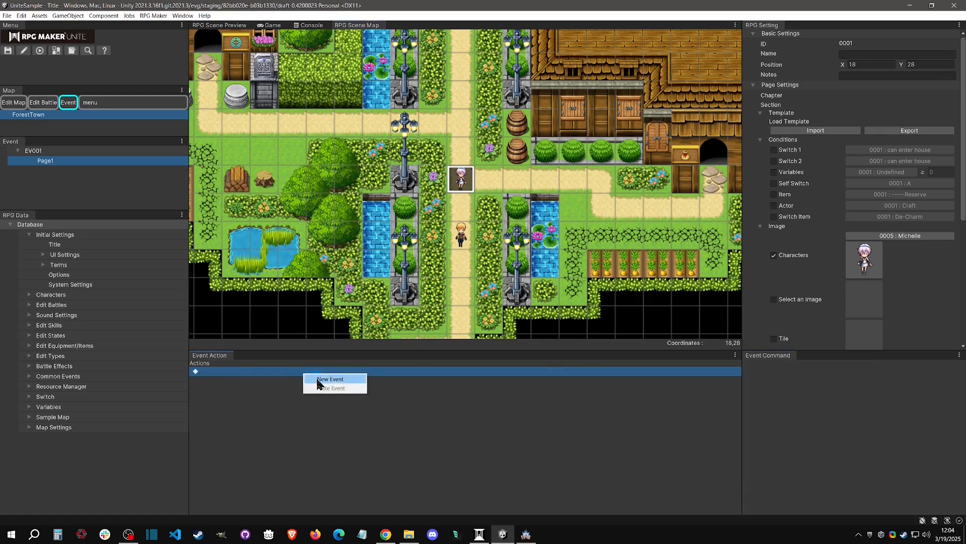
{"action": "left_click", "coordinate": [322, 379]}
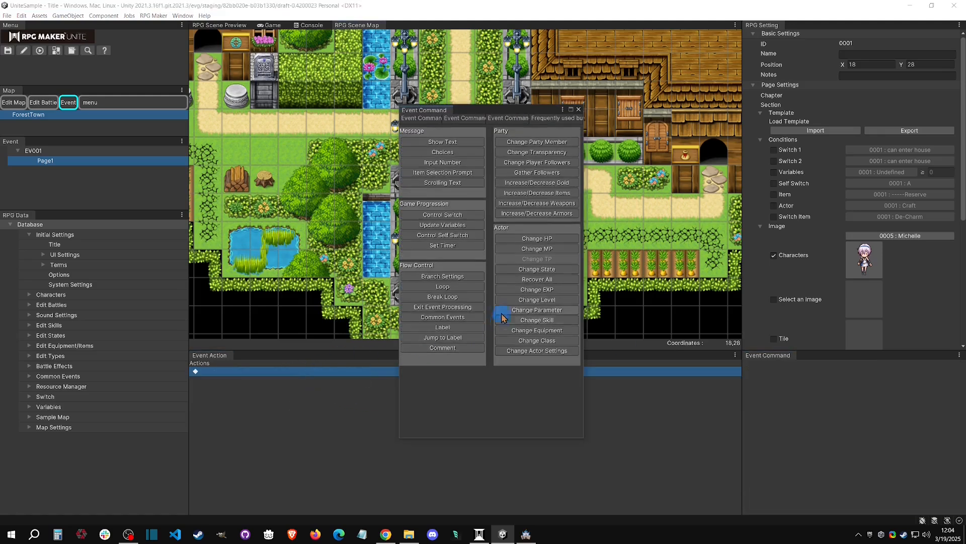
{"action": "left_click", "coordinate": [460, 289]}
Insert a Show Text command inside the loop with the message "loop".
{"action": "left_click", "coordinate": [250, 384]}
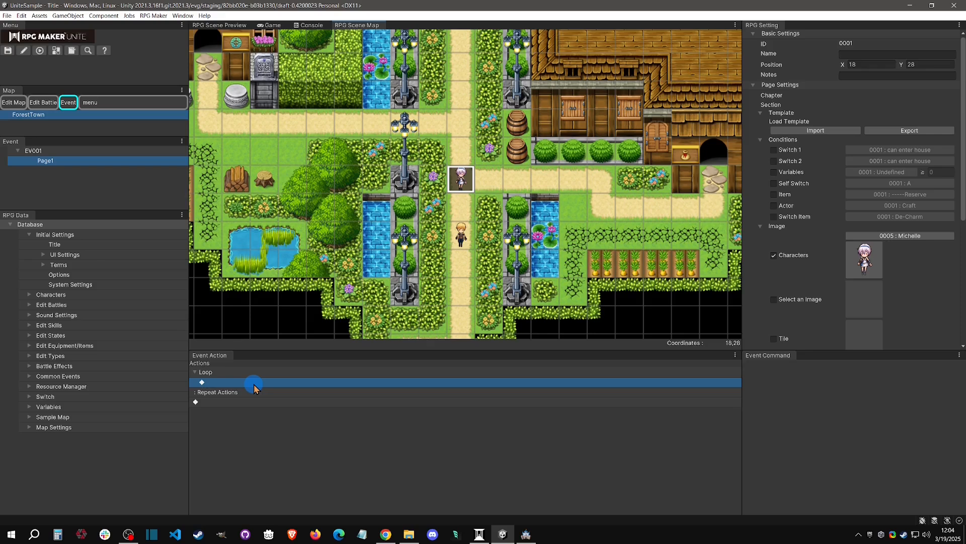
{"action": "right_click", "coordinate": [267, 386]}
{"action": "left_click", "coordinate": [289, 387]}
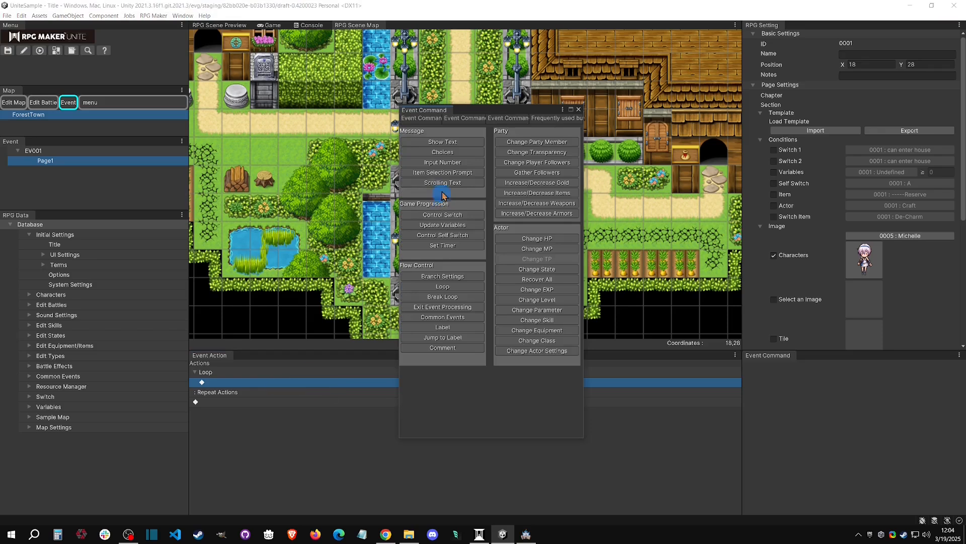
{"action": "left_click", "coordinate": [447, 143]}
{"action": "left_click", "coordinate": [260, 391]}
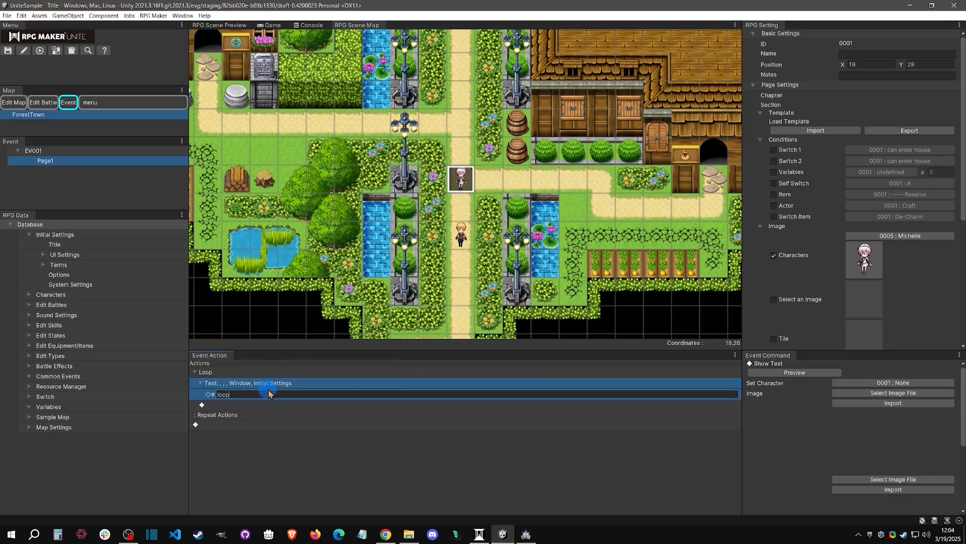
Insert an Update Variables command below the loop's text that adds 1 to variable 0001.
{"action": "left_click", "coordinate": [246, 406]}
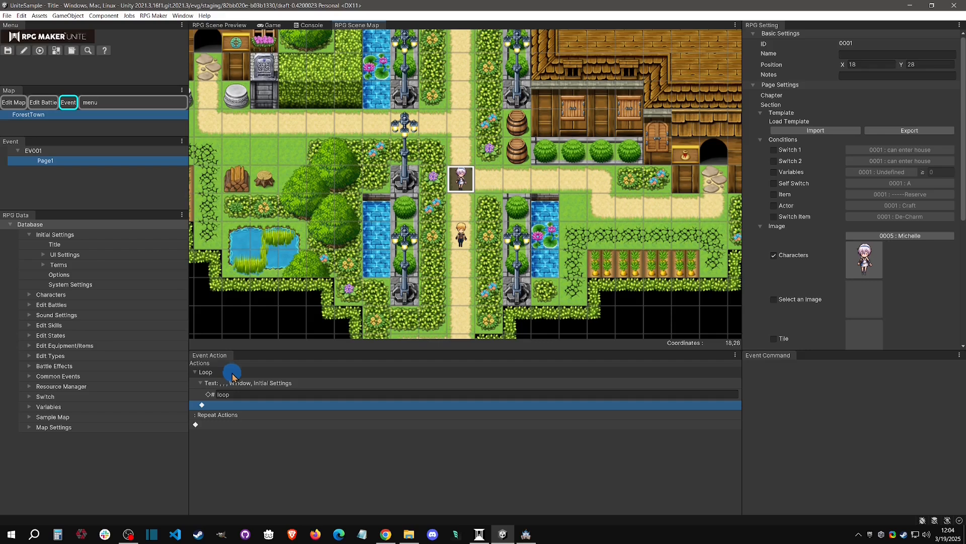
{"action": "right_click", "coordinate": [236, 406]}
{"action": "left_click", "coordinate": [249, 412]}
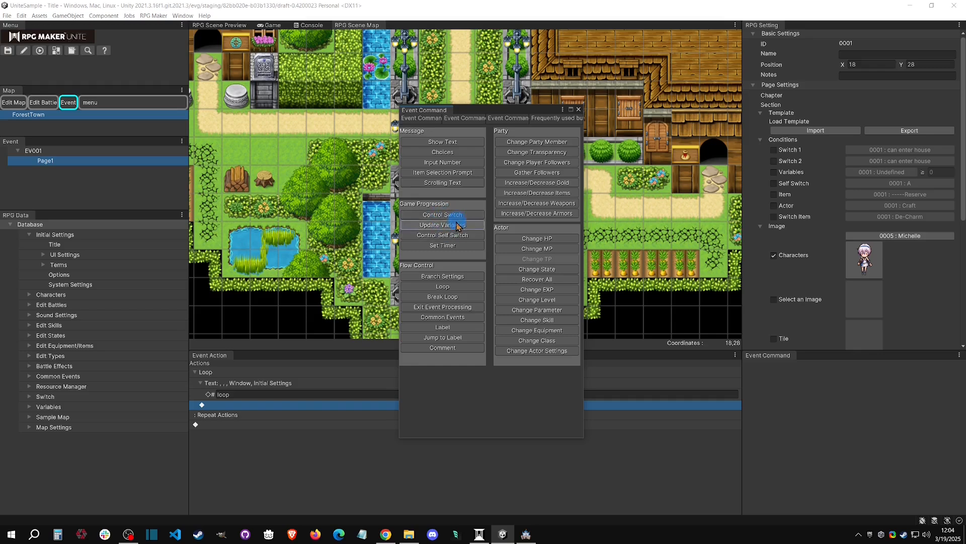
{"action": "left_click", "coordinate": [458, 225]}
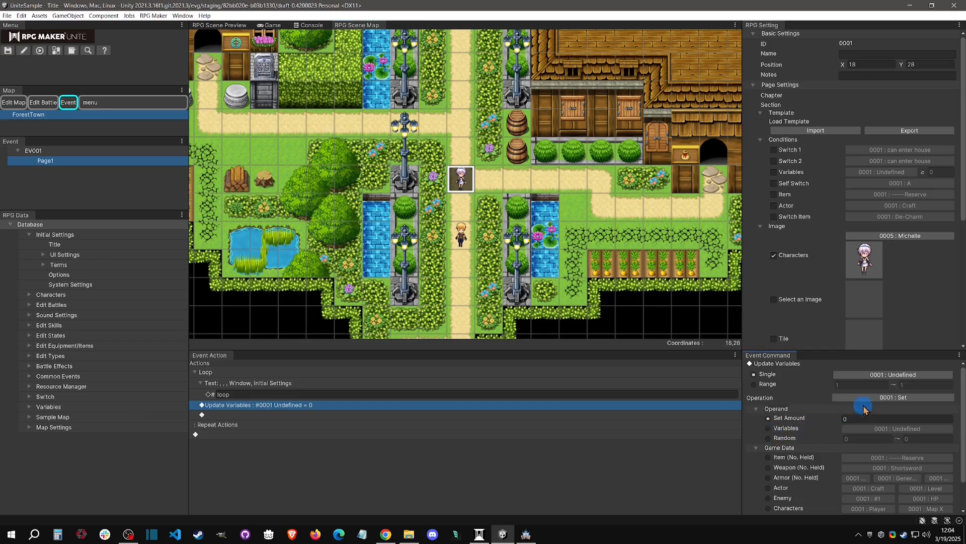
{"action": "left_click", "coordinate": [916, 401]}
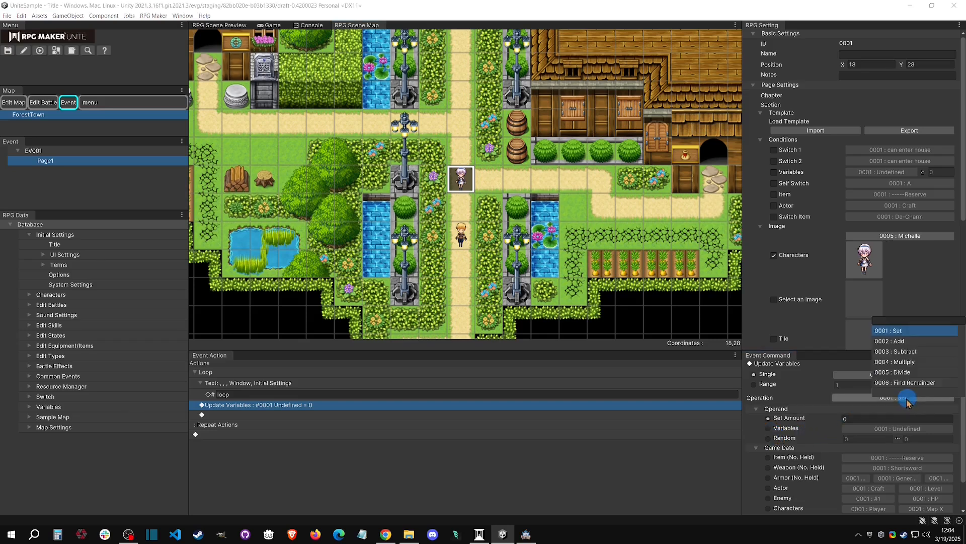
{"action": "left_click", "coordinate": [915, 342]}
{"action": "left_click", "coordinate": [853, 420]}
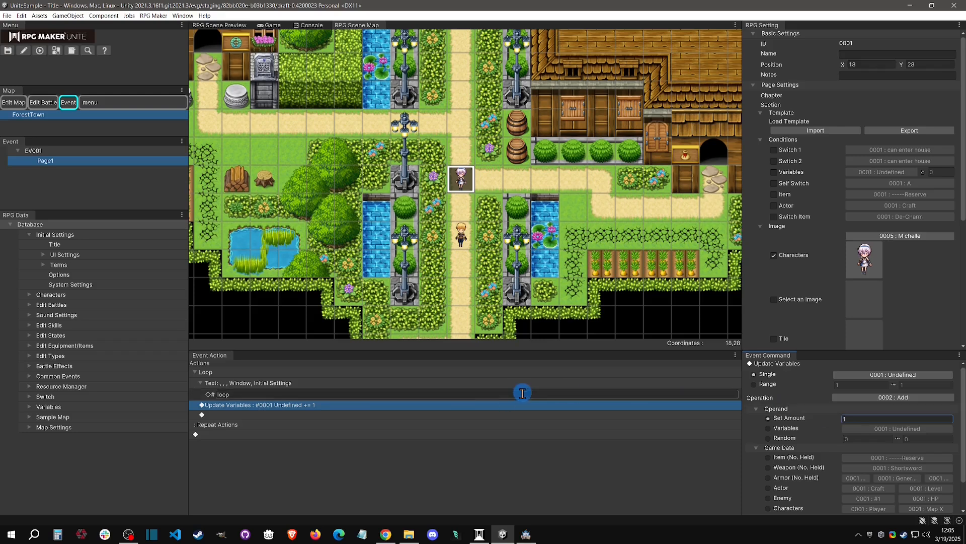
{"action": "double_click", "coordinate": [235, 394]}
{"action": "left_click", "coordinate": [256, 383]}
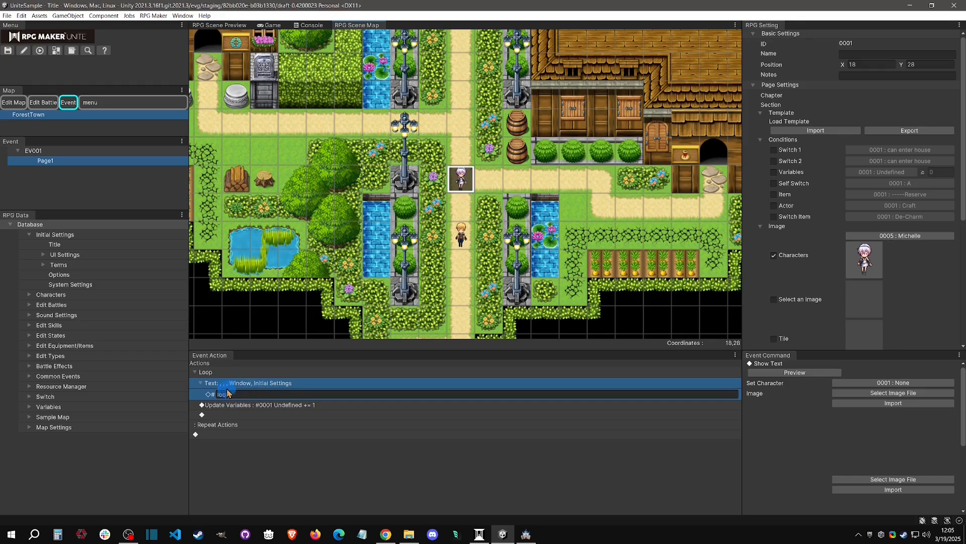
{"action": "left_click", "coordinate": [269, 406]}
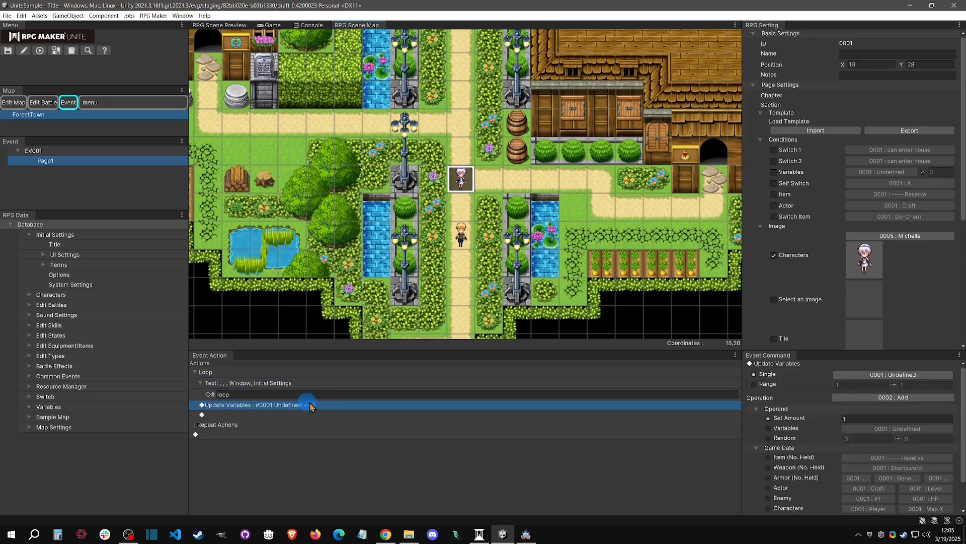
Insert a Branch Settings command inside the loop, directly below the variable update.
{"action": "left_click", "coordinate": [320, 414]}
{"action": "right_click", "coordinate": [320, 414]}
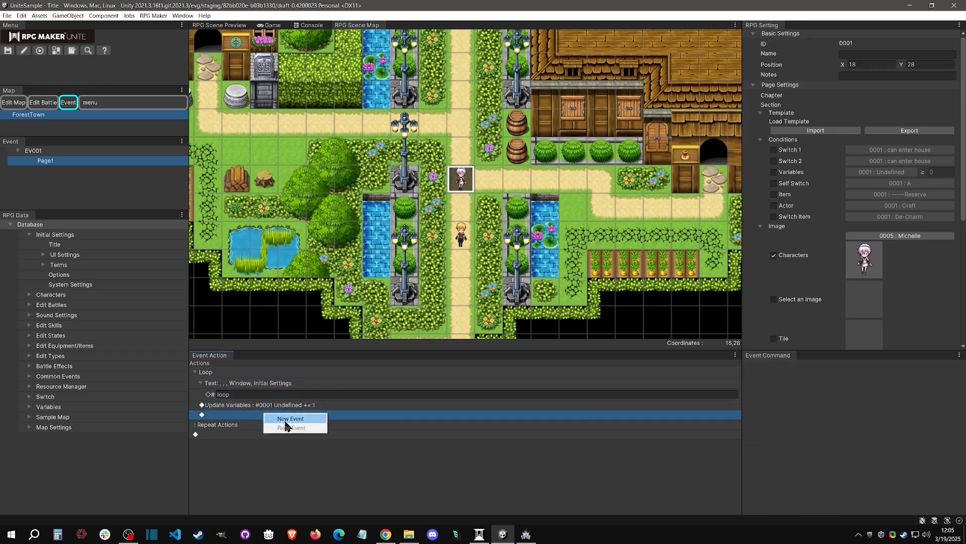
{"action": "left_click", "coordinate": [317, 419]}
{"action": "left_click", "coordinate": [443, 276]}
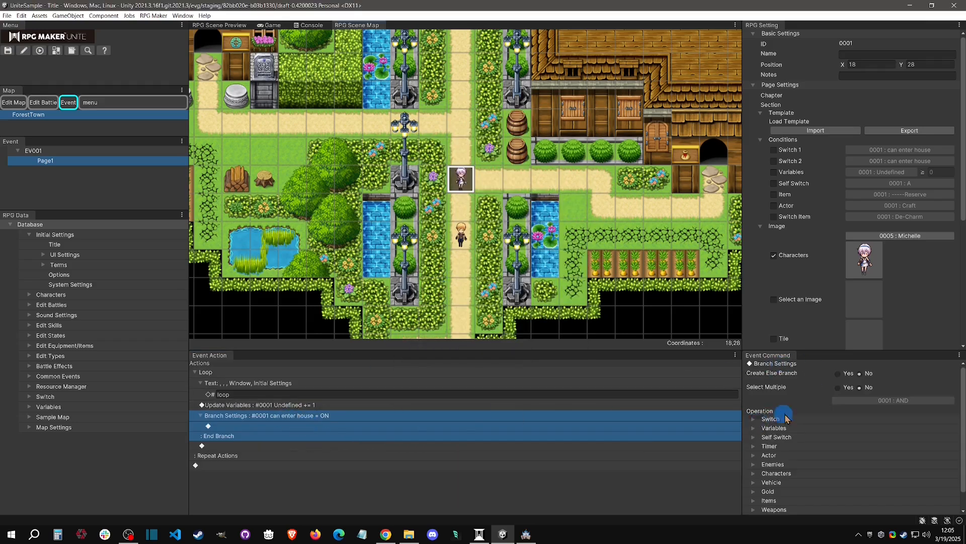
Set the branch condition to variable 0001 being greater than or equal to 3.
{"action": "left_click", "coordinate": [759, 426]}
{"action": "left_click", "coordinate": [766, 439]}
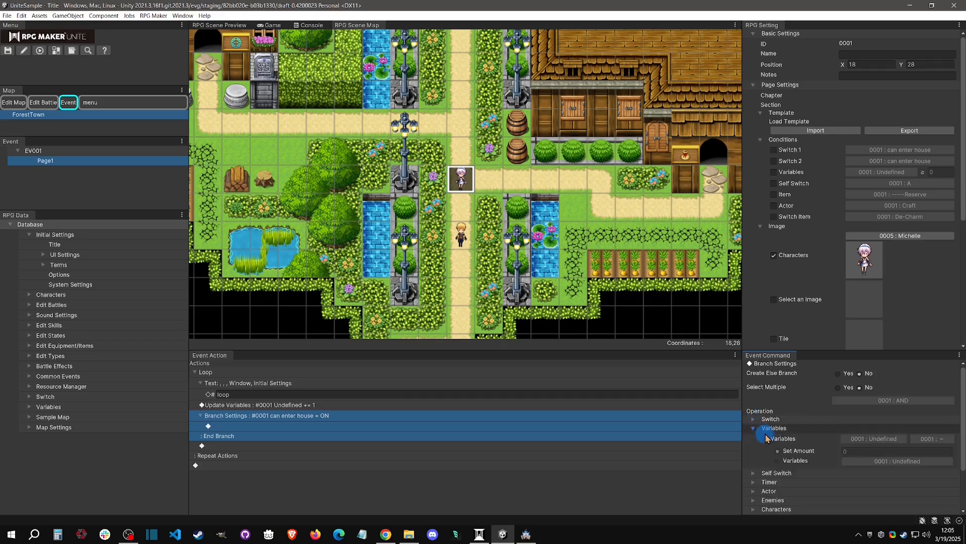
{"action": "left_click", "coordinate": [884, 440]}
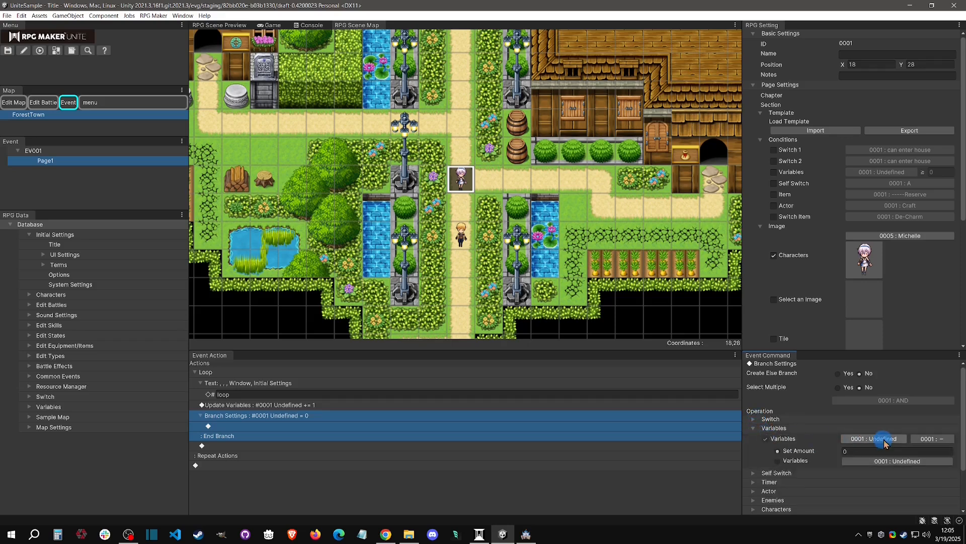
{"action": "left_click", "coordinate": [926, 439]}
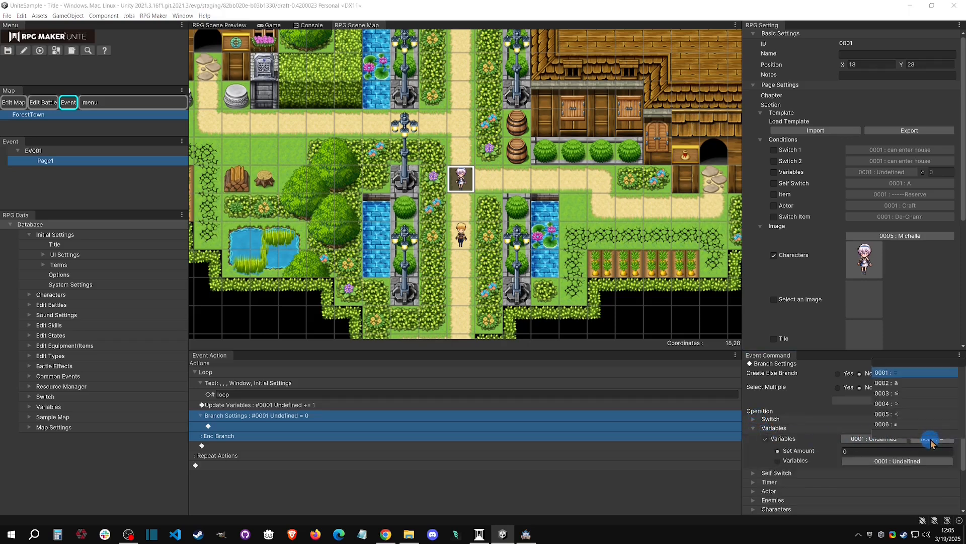
{"action": "left_click", "coordinate": [913, 382]}
{"action": "left_click", "coordinate": [861, 449]}
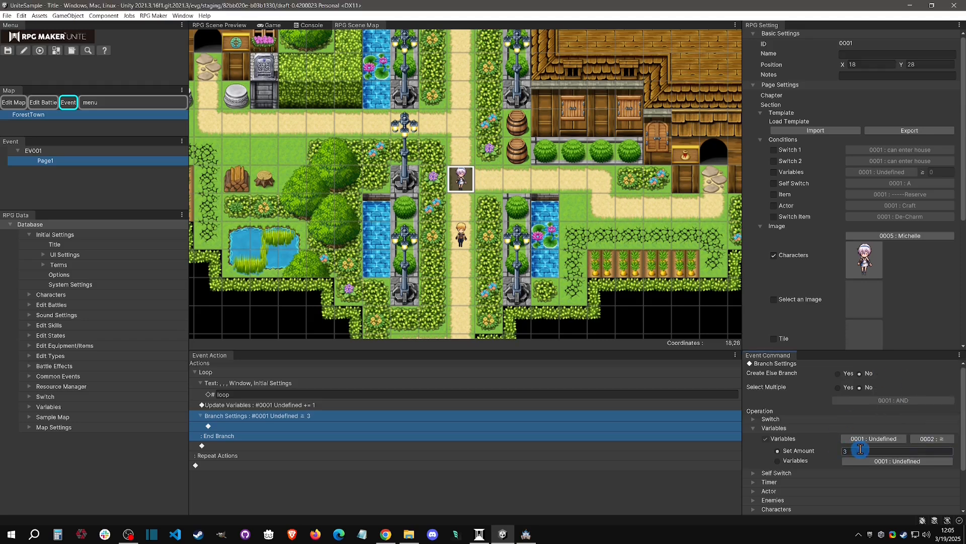
Insert a Break Loop command inside the variable branch.
{"action": "left_click", "coordinate": [305, 426]}
{"action": "left_click", "coordinate": [319, 407]}
{"action": "left_click", "coordinate": [309, 428]}
{"action": "right_click", "coordinate": [304, 428]}
{"action": "left_click", "coordinate": [329, 434]}
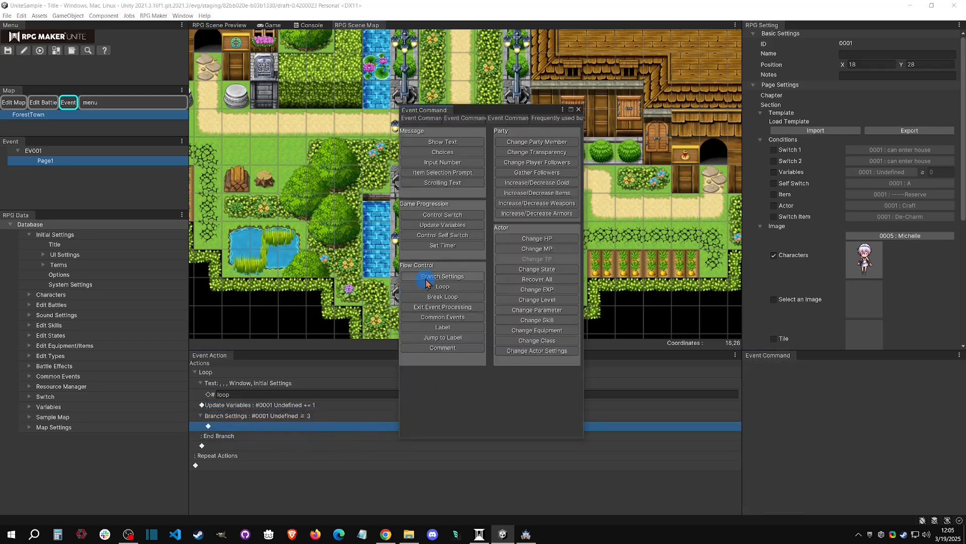
{"action": "left_click", "coordinate": [453, 300]}
Insert a Show Text command after the end of the loop with the message "loop is done".
{"action": "left_click", "coordinate": [229, 476]}
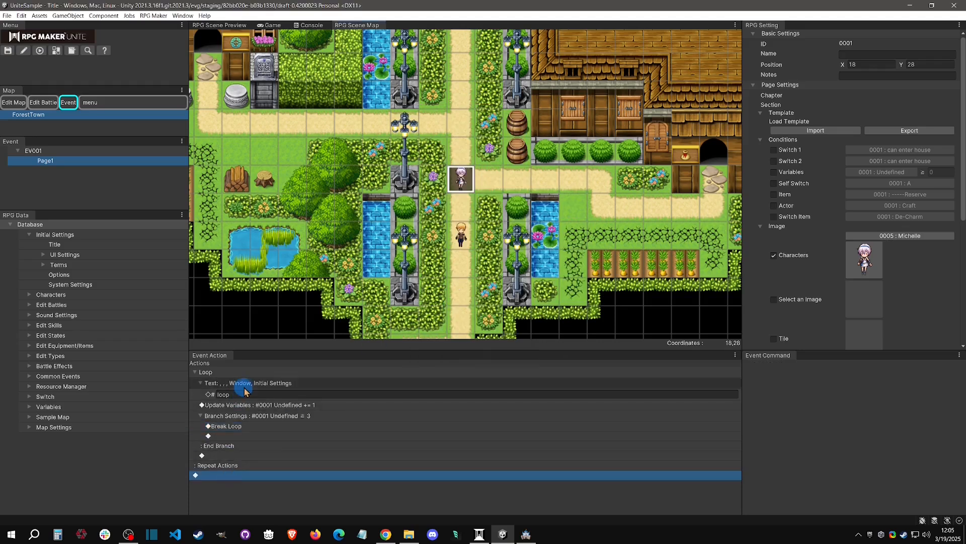
{"action": "right_click", "coordinate": [226, 481]}
{"action": "left_click", "coordinate": [251, 486]}
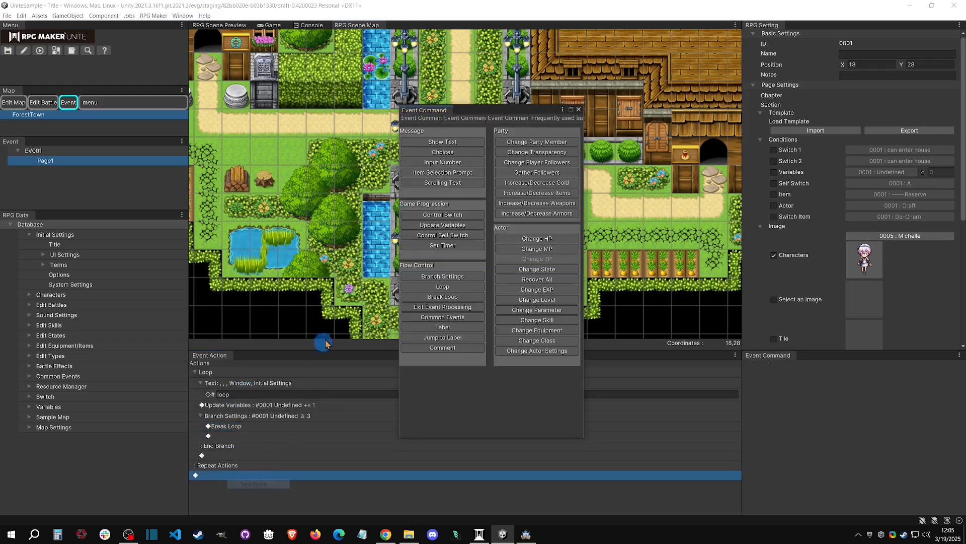
{"action": "left_click", "coordinate": [447, 148]}
{"action": "left_click", "coordinate": [259, 486]}
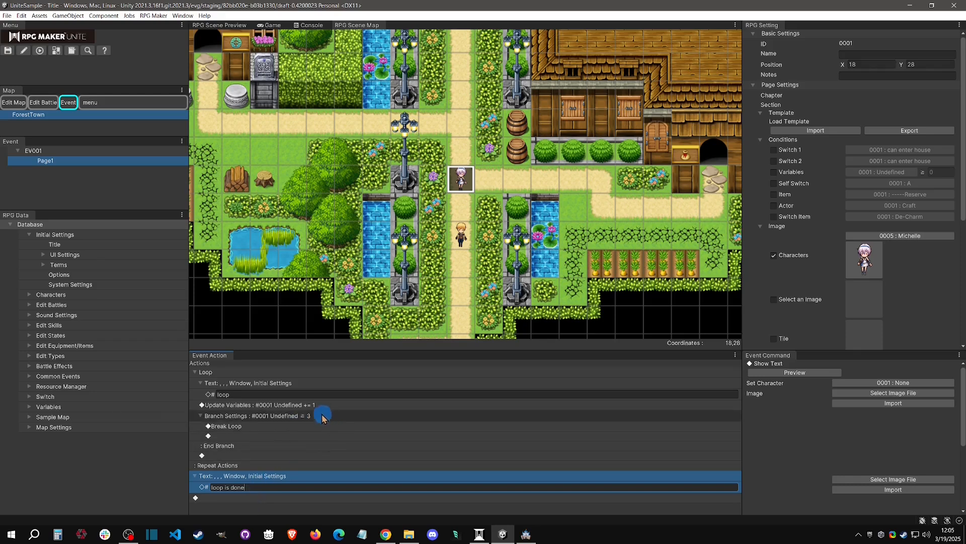
{"action": "left_click", "coordinate": [305, 383]}
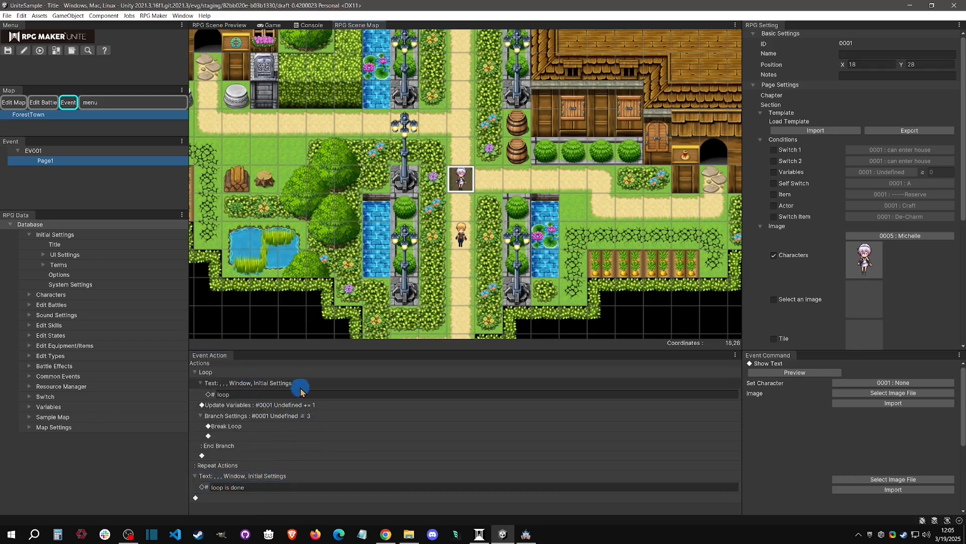
{"action": "left_click", "coordinate": [272, 394]}
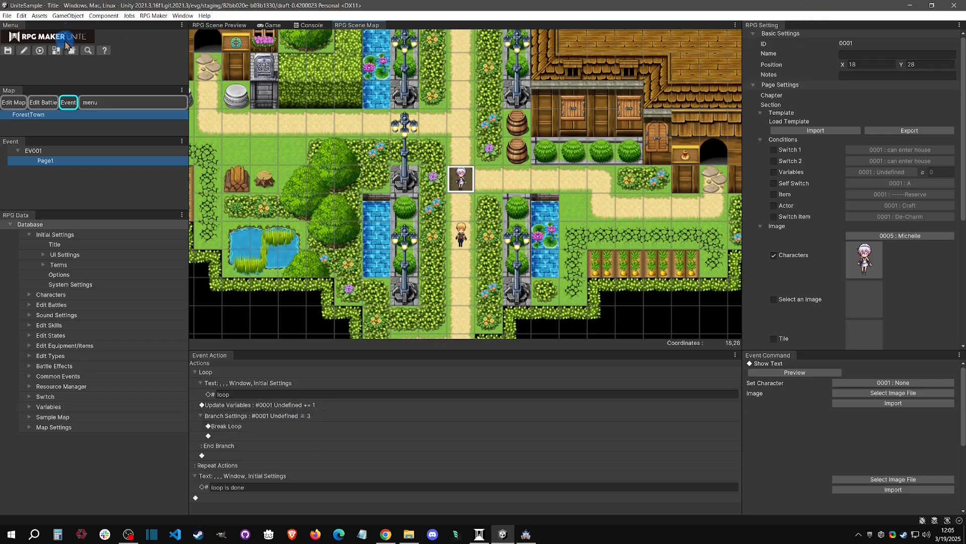
Playtest the loop from the Continue save, advance the event's messages to the end, and stop the playtest.
{"action": "left_click", "coordinate": [40, 53]}
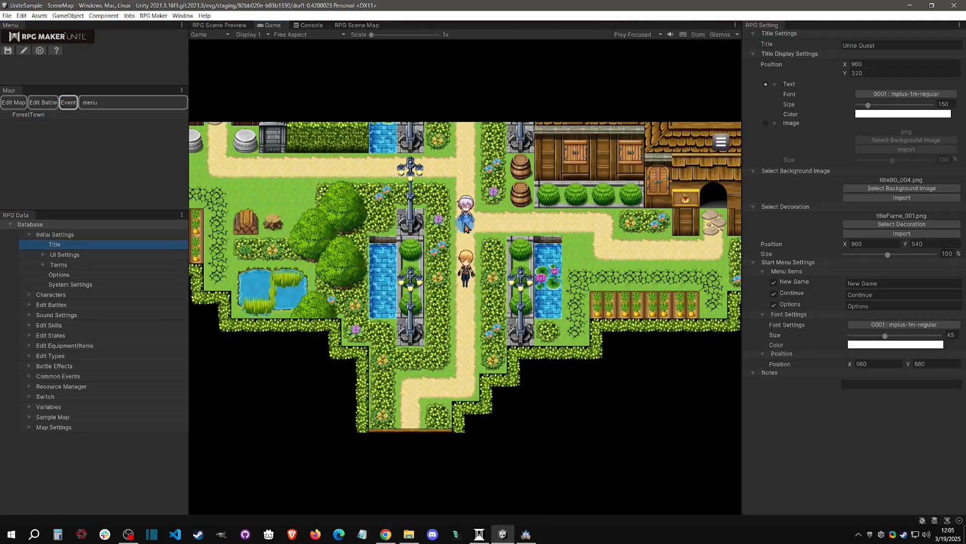
{"action": "left_click", "coordinate": [466, 227]}
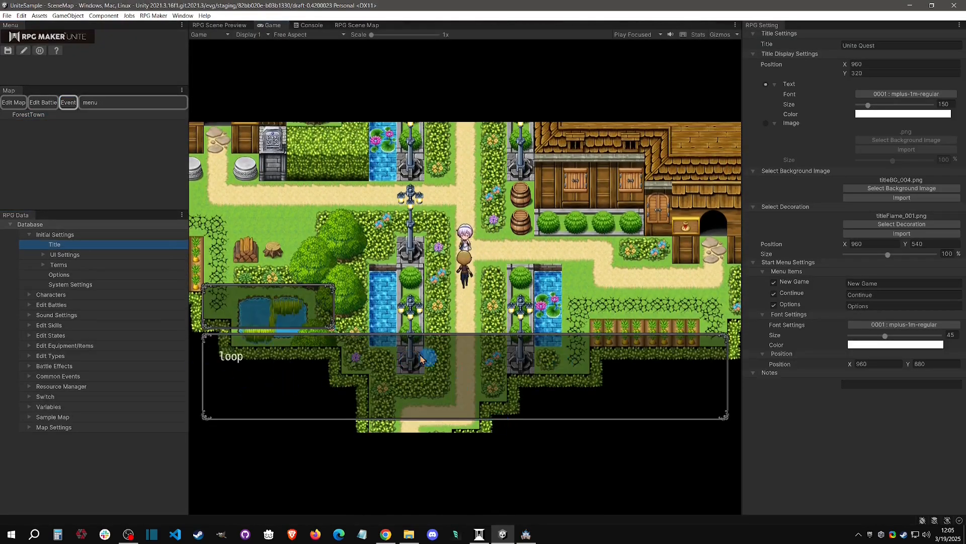
{"action": "left_click", "coordinate": [362, 371]}
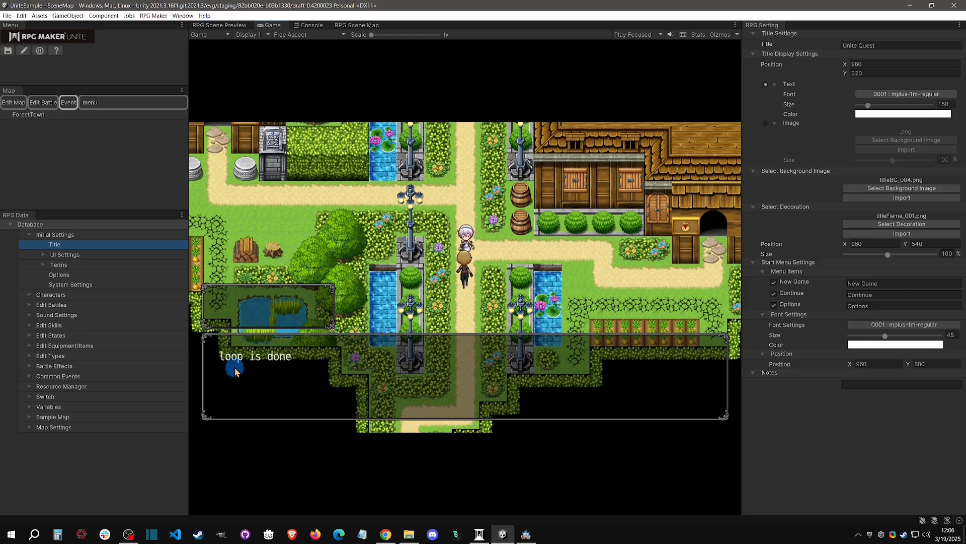
{"action": "left_click", "coordinate": [453, 374]}
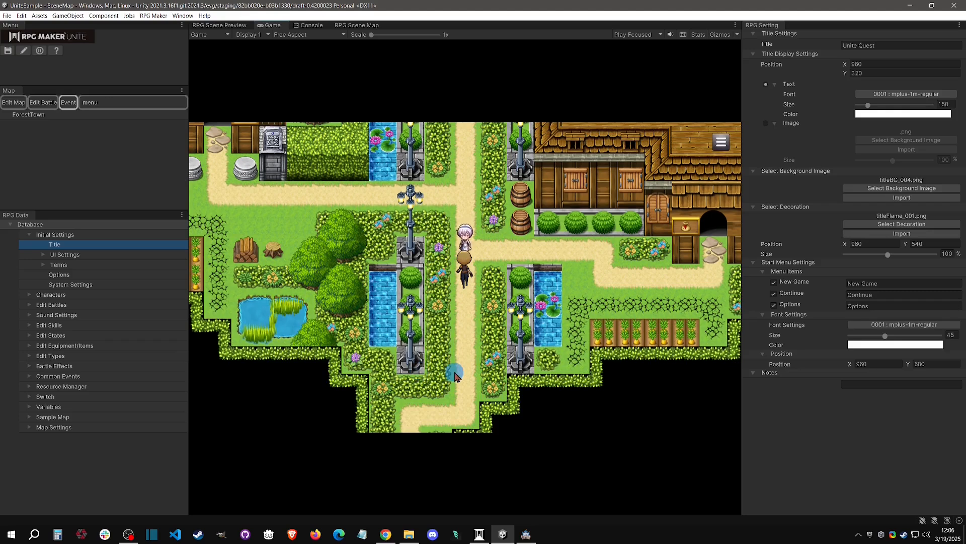
{"action": "left_click", "coordinate": [467, 320]}
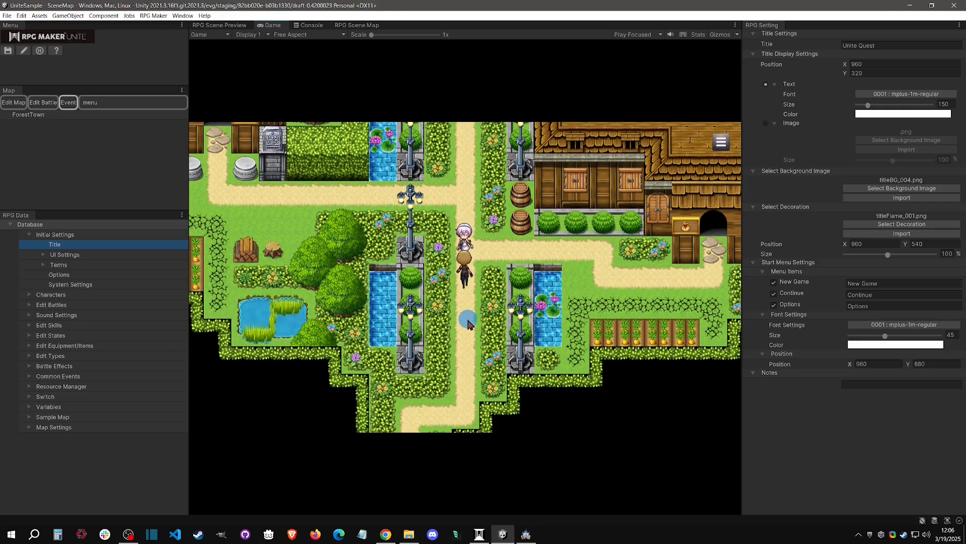
{"action": "left_click", "coordinate": [42, 52]}
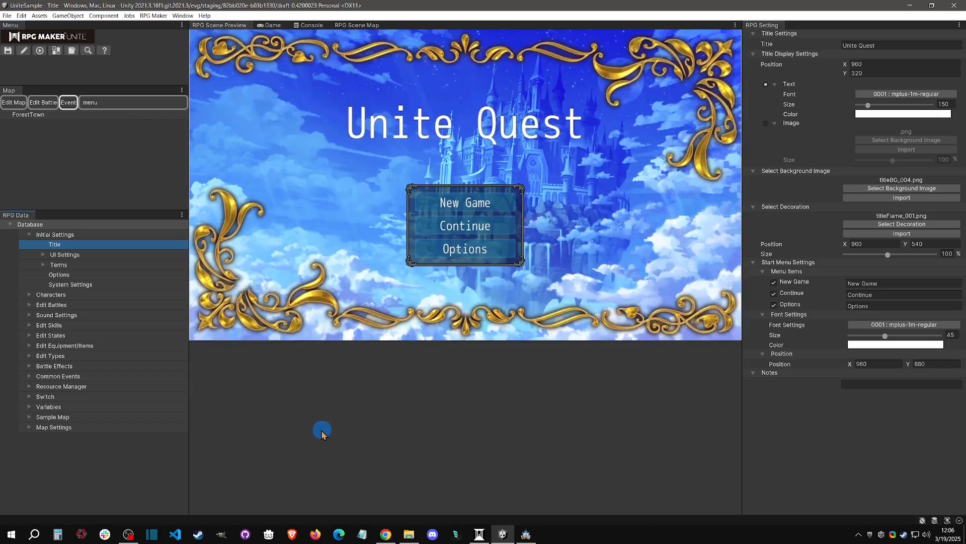
Reopen Page1 of event EV001 on the ForestTown map.
{"action": "left_click", "coordinate": [62, 115]}
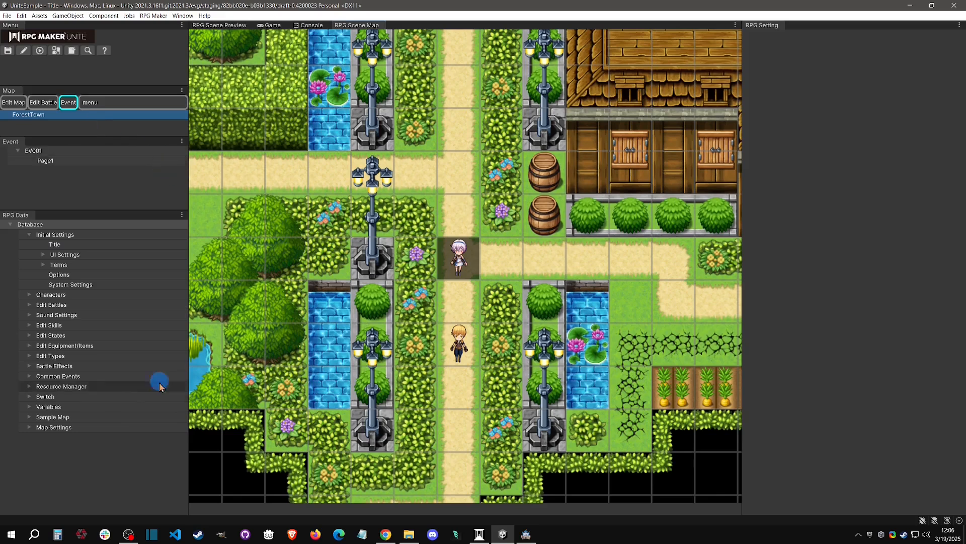
{"action": "left_click", "coordinate": [45, 161]}
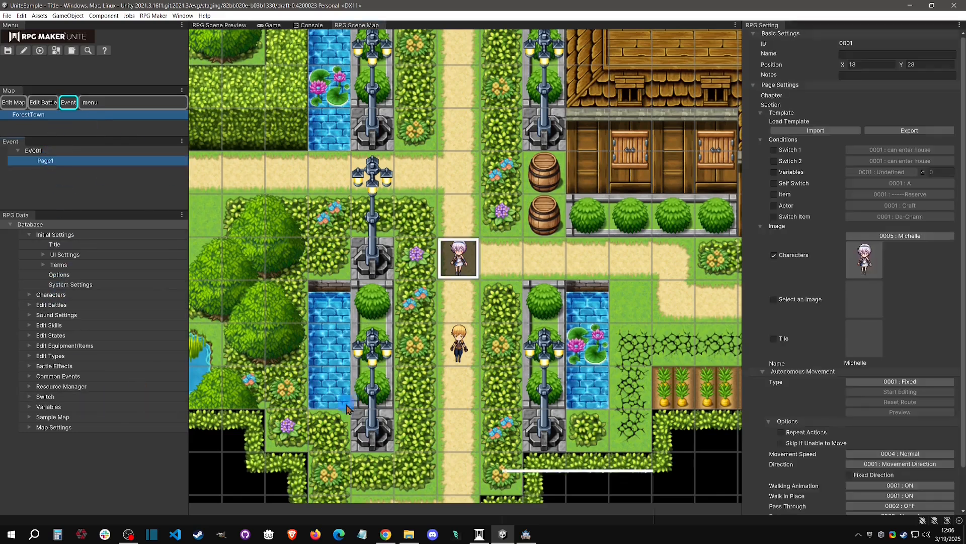
Replace the Break Loop command inside the variable branch with an Exit Event Processing command.
{"action": "left_click", "coordinate": [246, 426]}
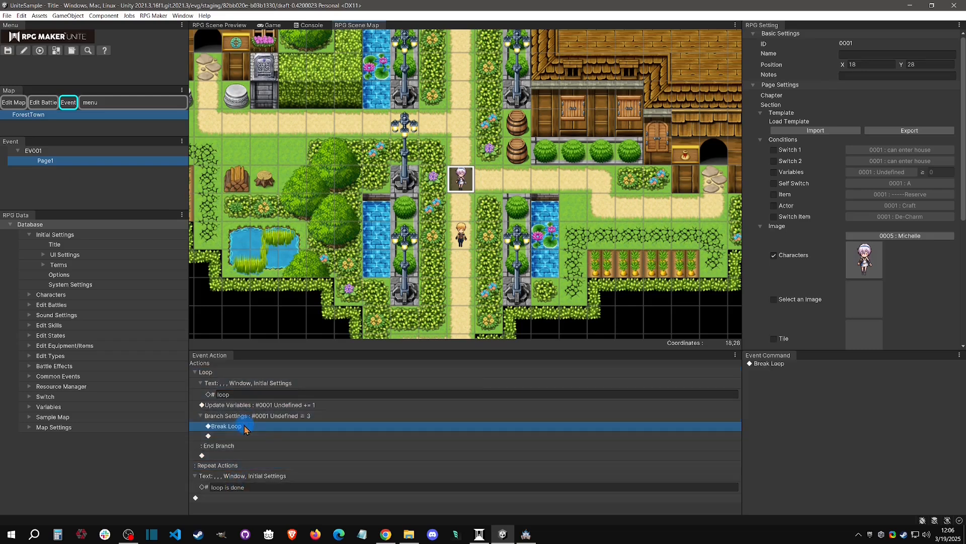
{"action": "right_click", "coordinate": [249, 426]}
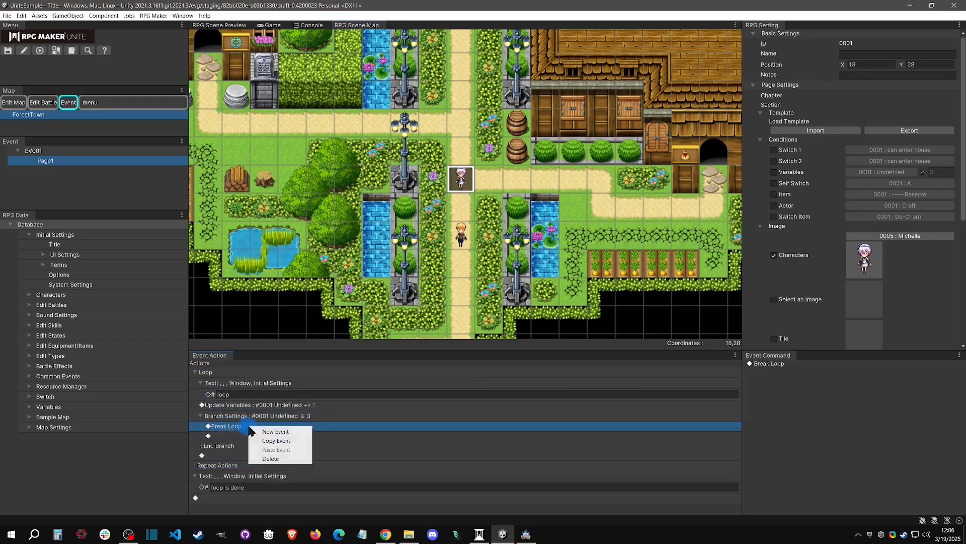
{"action": "left_click", "coordinate": [271, 459]}
{"action": "right_click", "coordinate": [263, 426]}
{"action": "left_click", "coordinate": [282, 433]}
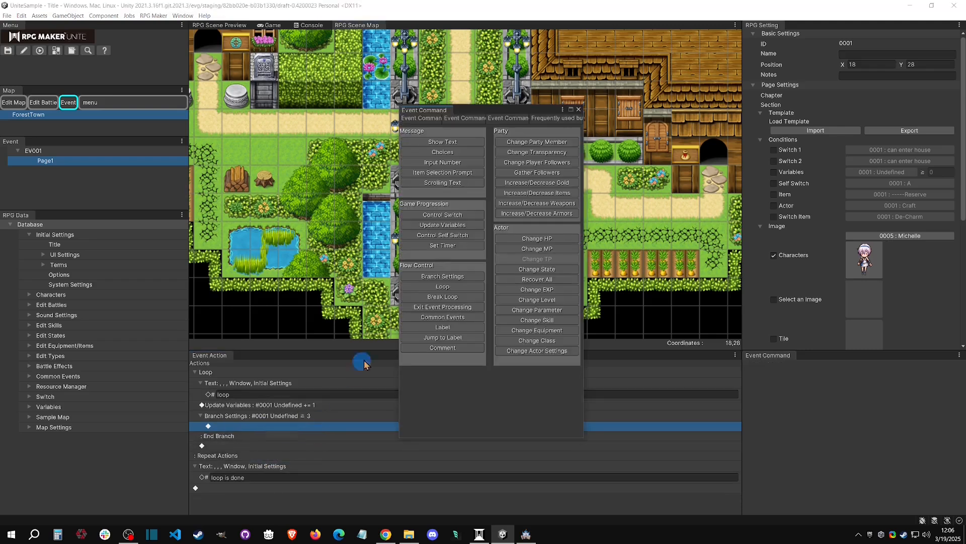
{"action": "left_click", "coordinate": [445, 308]}
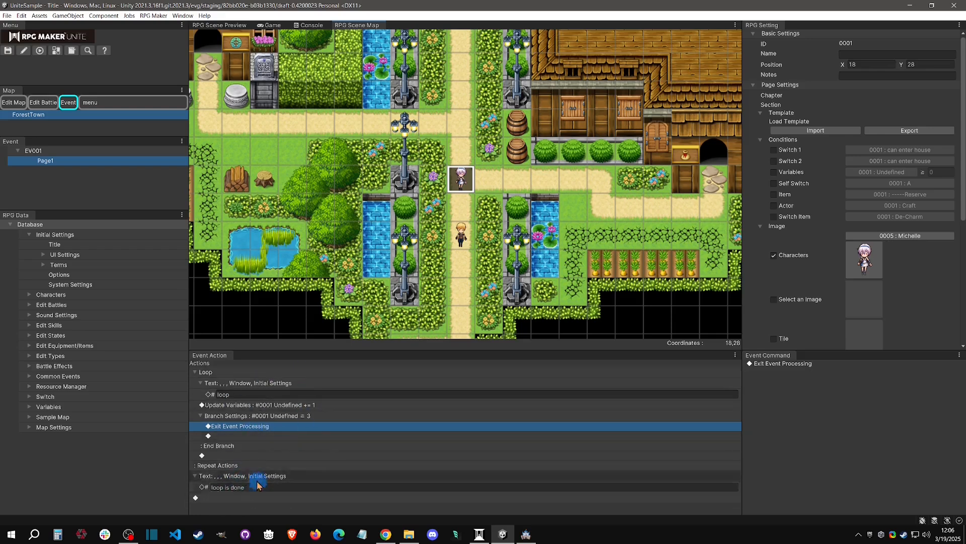
Playtest the event from the Continue save, advance its loop messages until it exits, and stop the playtest.
{"action": "left_click", "coordinate": [41, 52]}
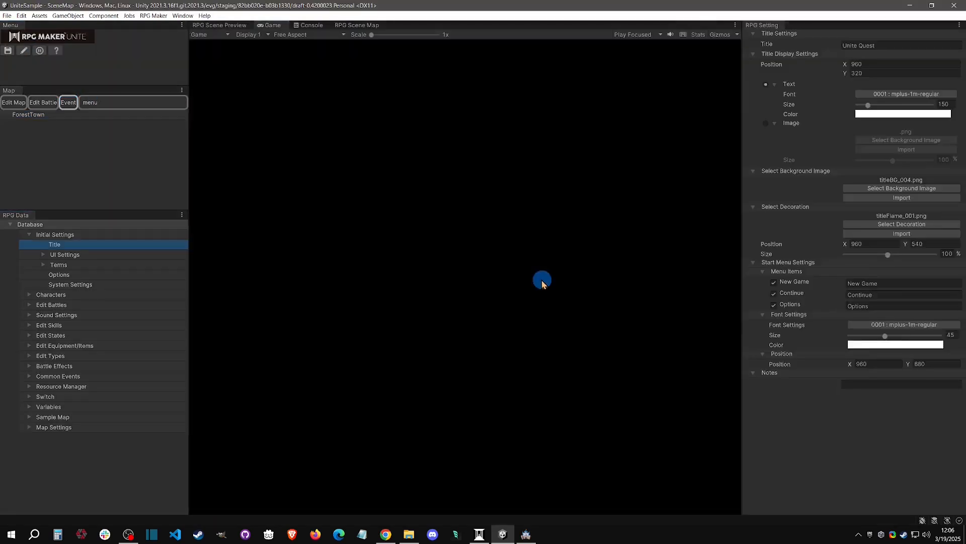
{"action": "left_click", "coordinate": [485, 305]}
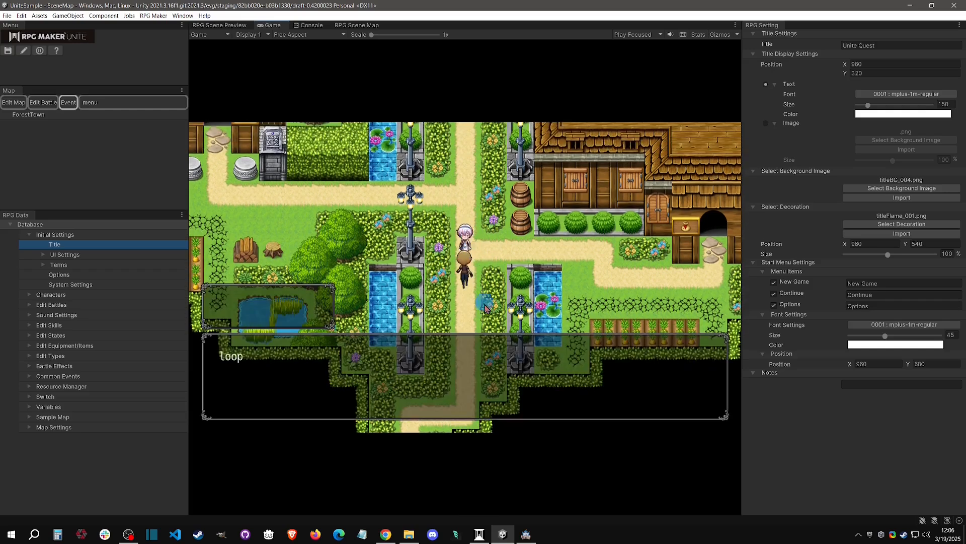
{"action": "left_click", "coordinate": [476, 386]}
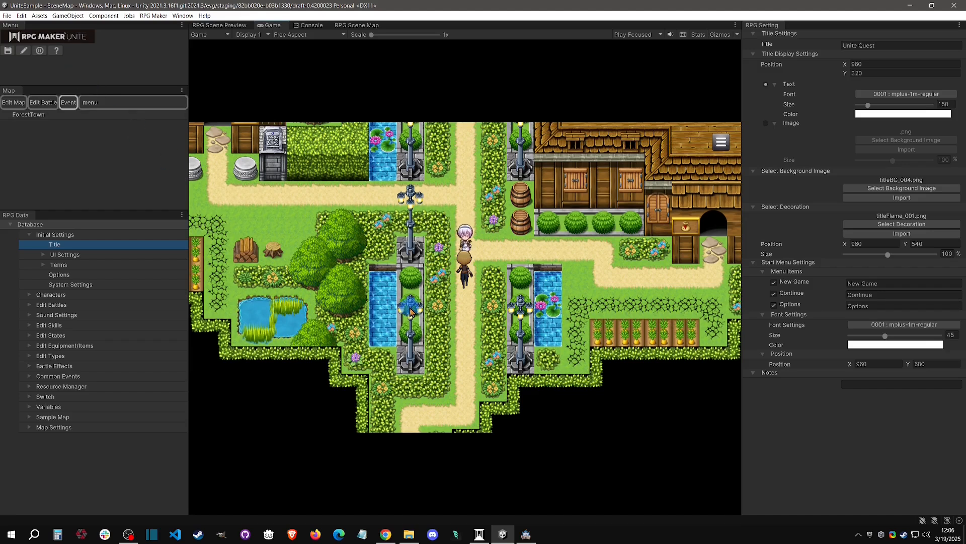
{"action": "left_click", "coordinate": [42, 51]}
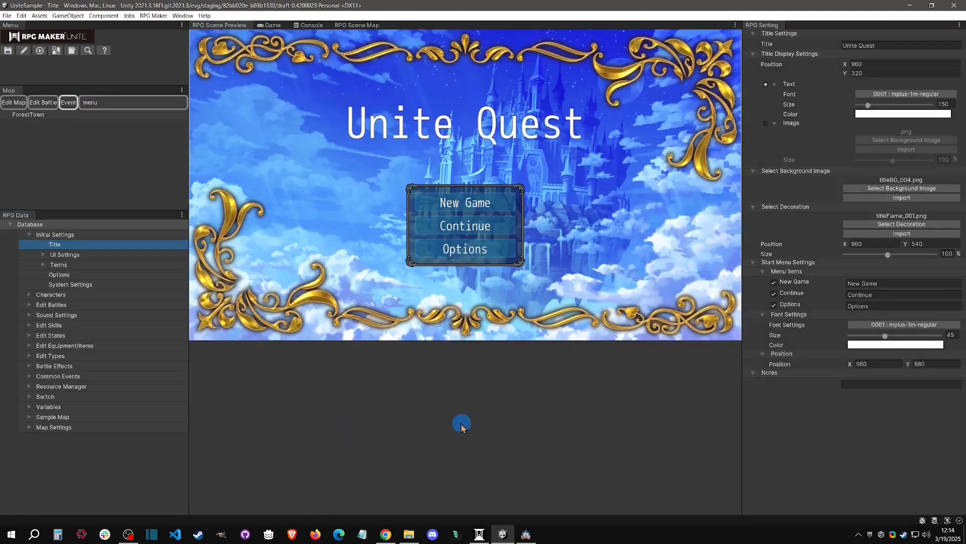
Reopen Page1 of EV001 and insert a Common Events command calling "0001 : text" below Exit Event Processing in the branch.
{"action": "left_click", "coordinate": [55, 115]}
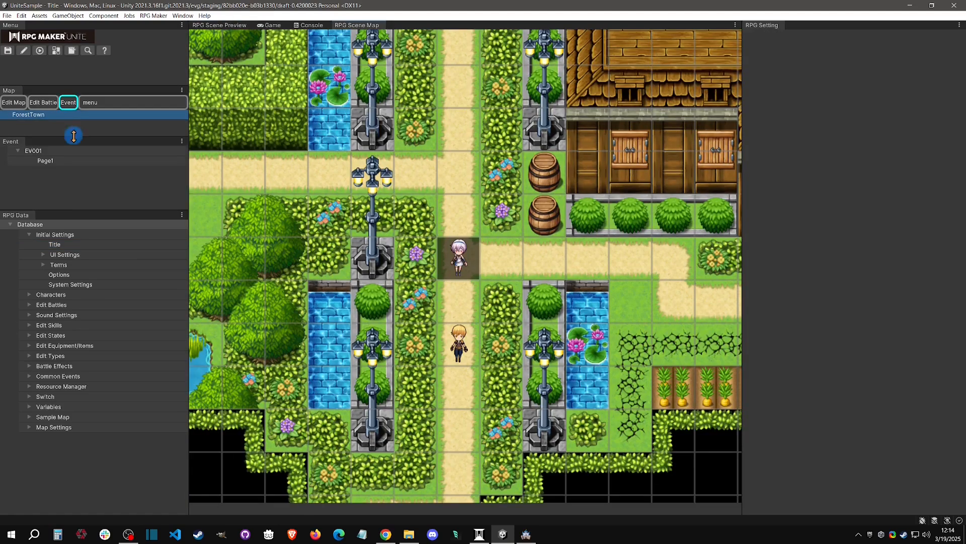
{"action": "left_click", "coordinate": [65, 167]}
{"action": "left_click", "coordinate": [282, 425]}
{"action": "right_click", "coordinate": [313, 437]}
{"action": "left_click", "coordinate": [340, 440]}
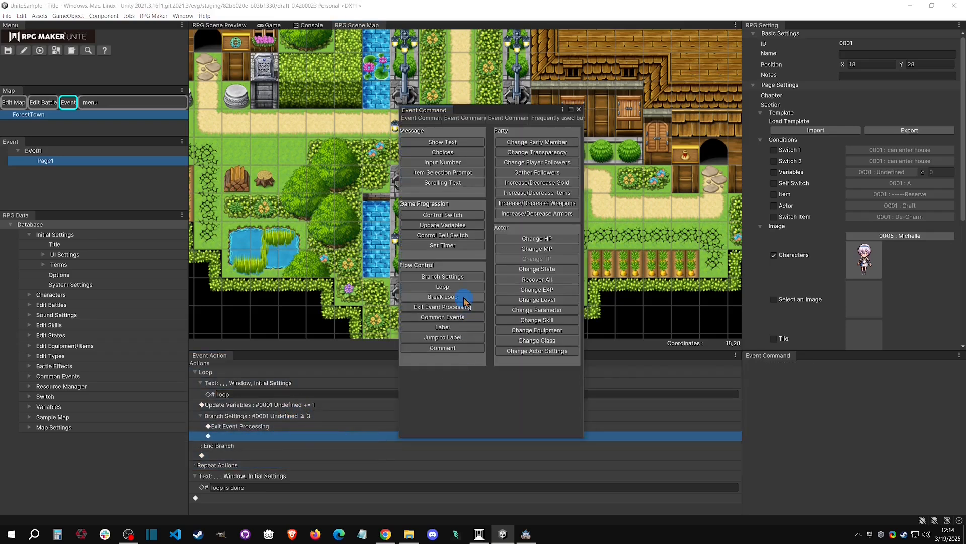
{"action": "left_click", "coordinate": [445, 317]}
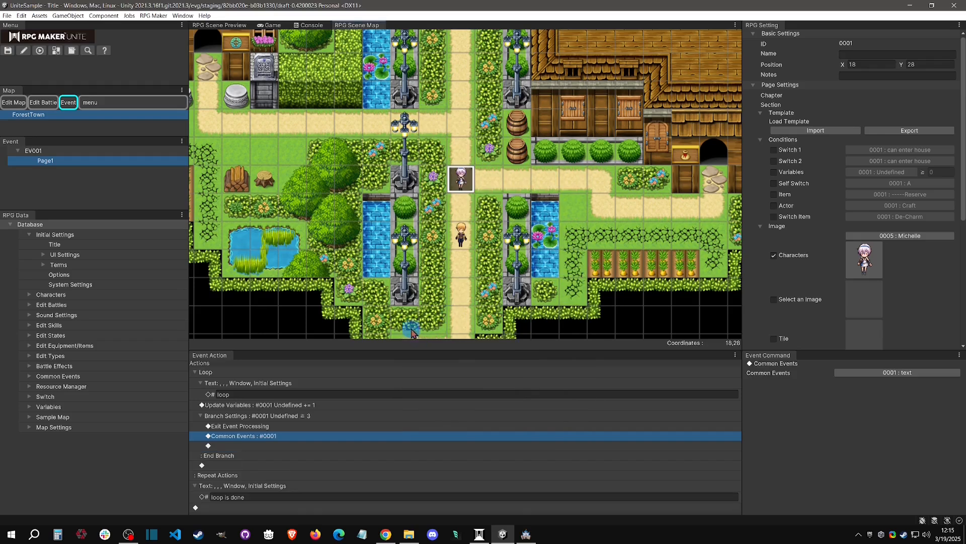
{"action": "left_click", "coordinate": [897, 371]}
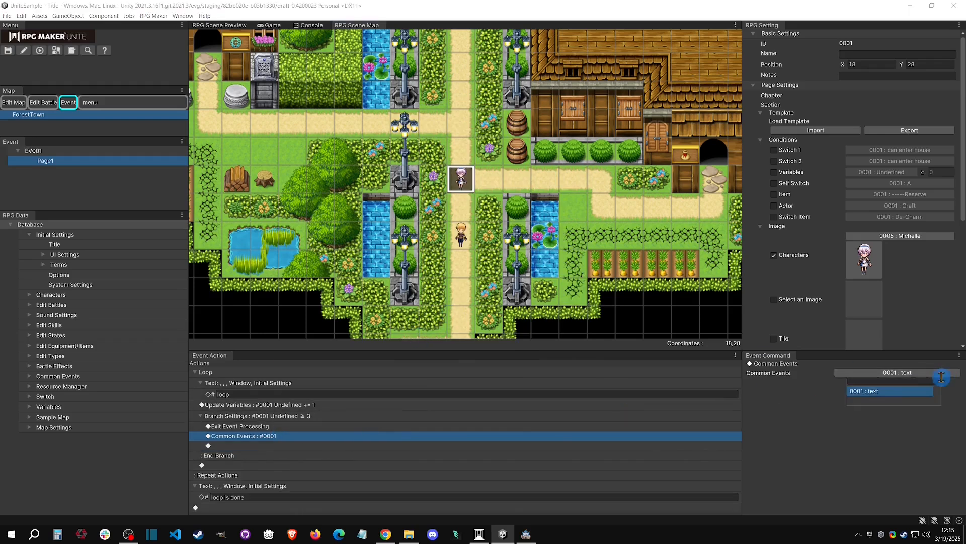
{"action": "left_click", "coordinate": [874, 392]}
Open the common event "text" in the database and rename it "func add 1 to variable".
{"action": "left_click", "coordinate": [29, 376]}
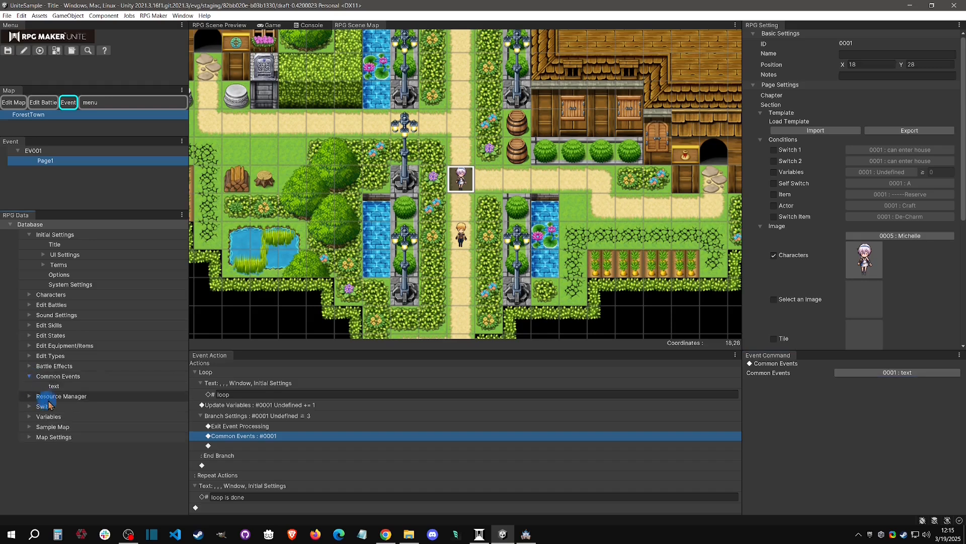
{"action": "left_click", "coordinate": [53, 386]}
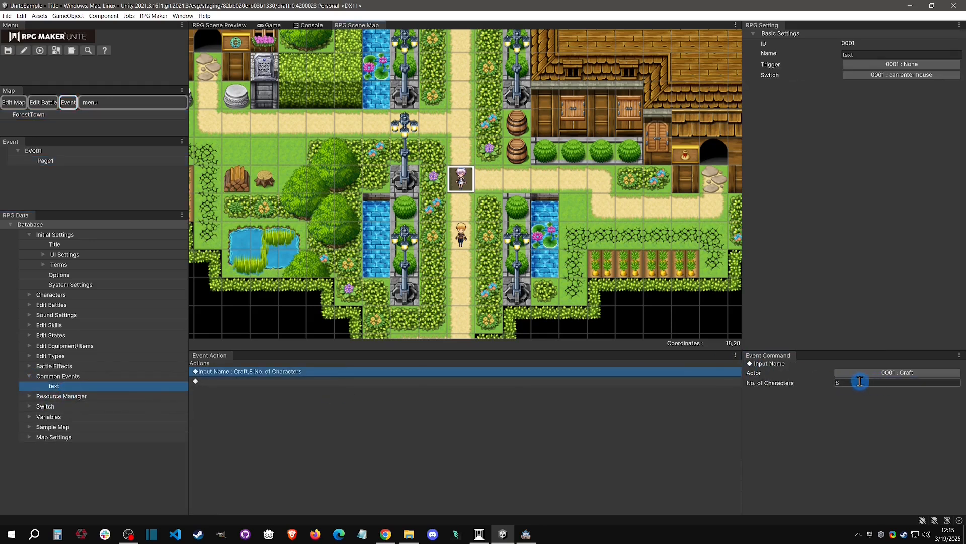
{"action": "left_click", "coordinate": [861, 54]}
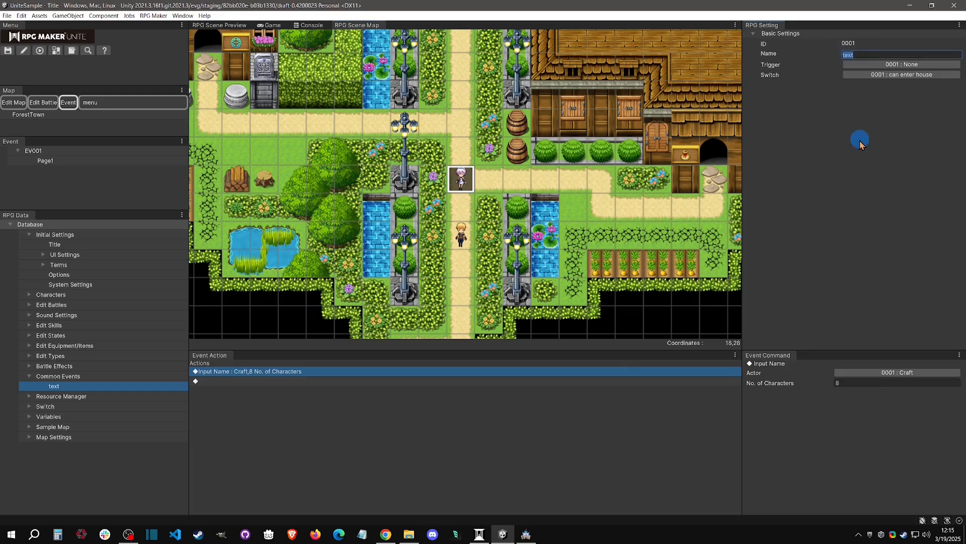
{"action": "type", "text": "func add 1 to variable"}
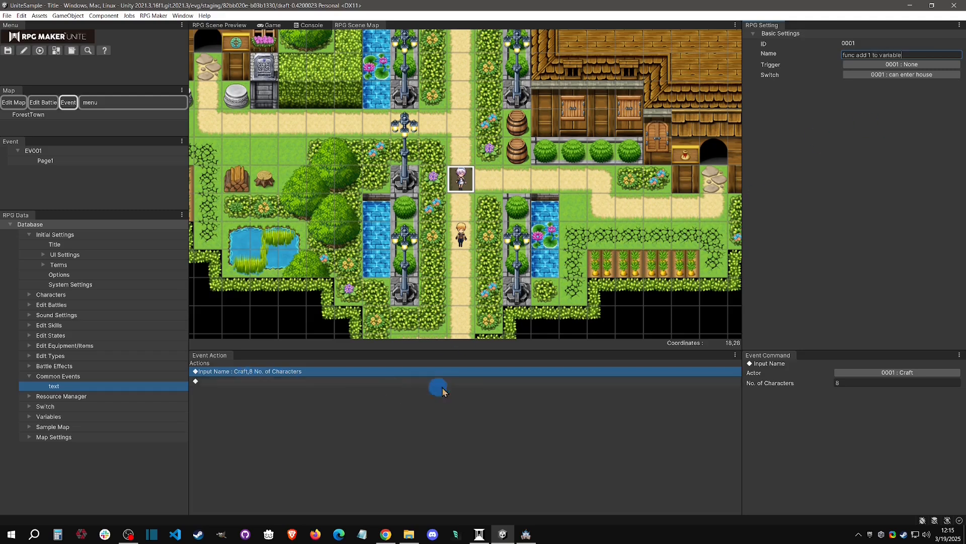
Replace the common event's Input Name command with an Update Variables command that uses Add with a set amount of 1 on variable 0001.
{"action": "right_click", "coordinate": [394, 376]}
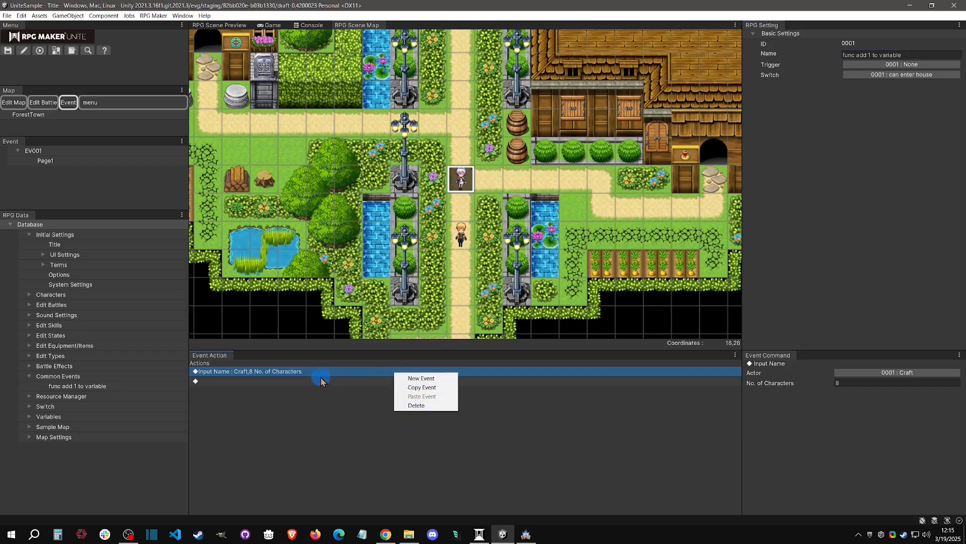
{"action": "left_click", "coordinate": [418, 405]}
{"action": "right_click", "coordinate": [342, 380]}
{"action": "left_click", "coordinate": [372, 378]}
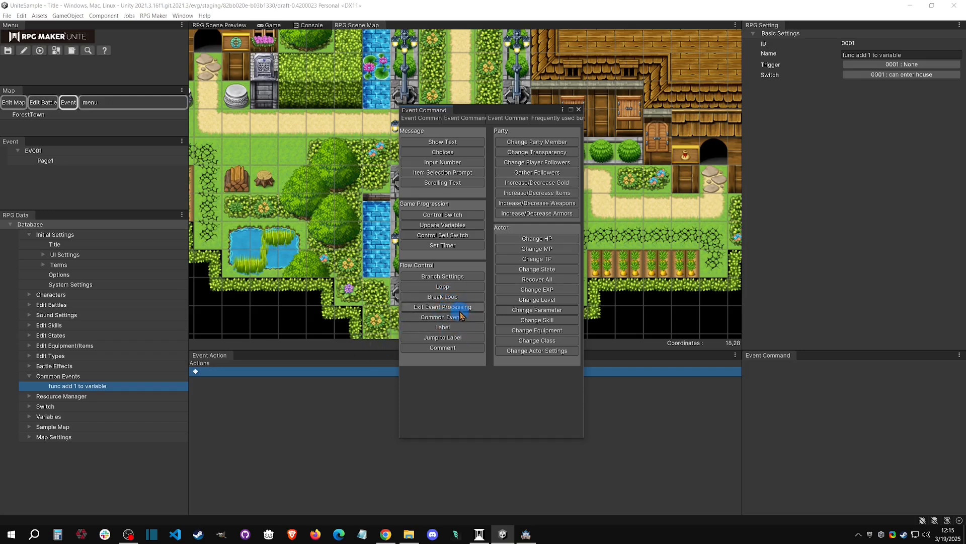
{"action": "left_click", "coordinate": [446, 224]}
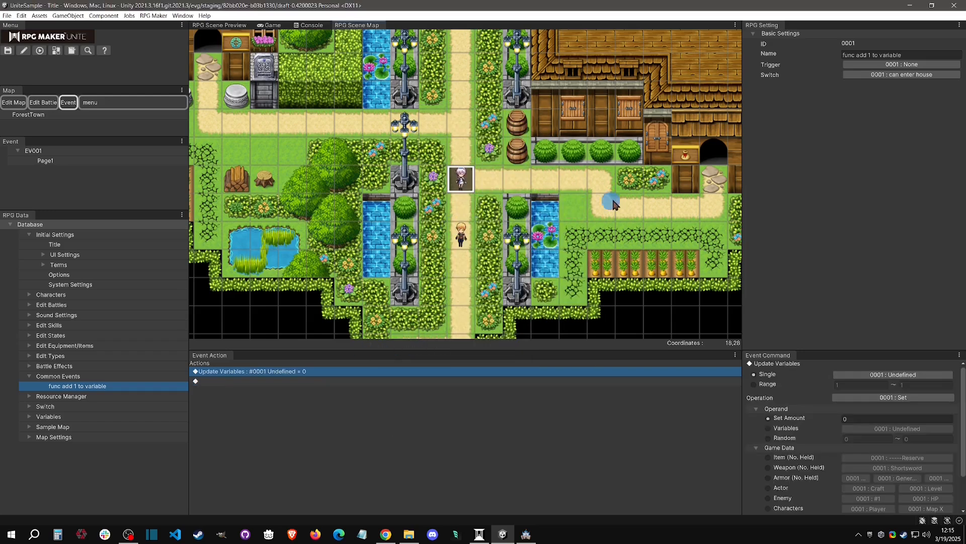
{"action": "left_click", "coordinate": [877, 397]}
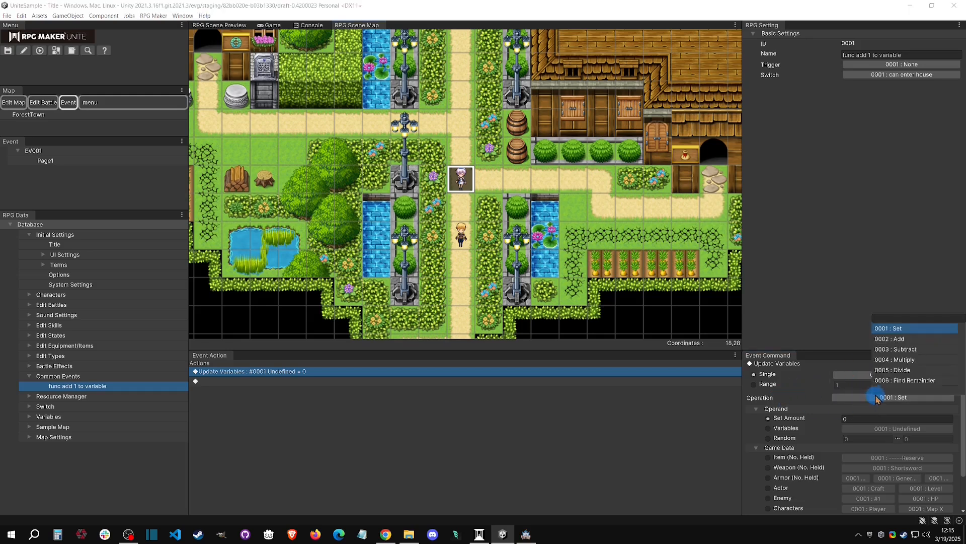
{"action": "left_click", "coordinate": [890, 339]}
{"action": "left_click", "coordinate": [863, 419]}
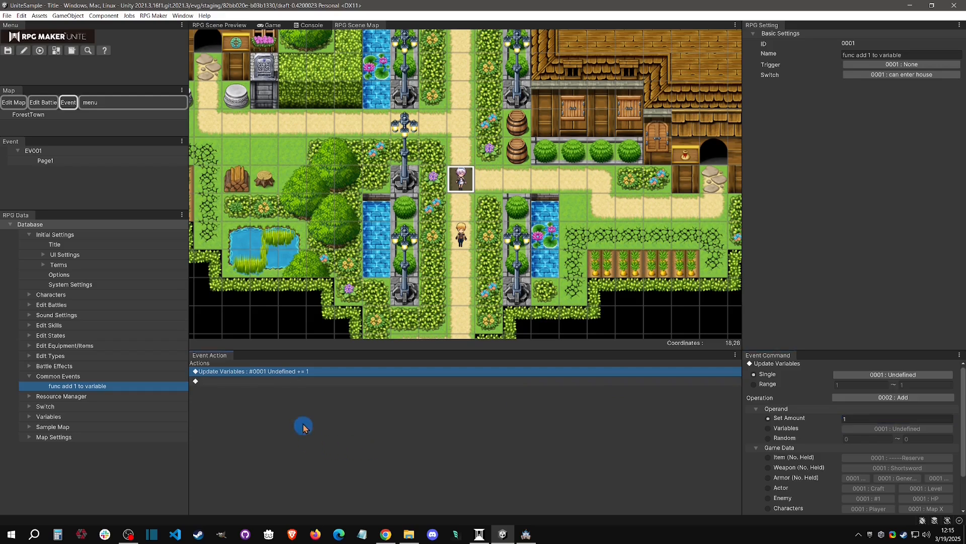
Return to Page1 of EV001 and delete the Update Variables command from the loop.
{"action": "left_click", "coordinate": [71, 160]}
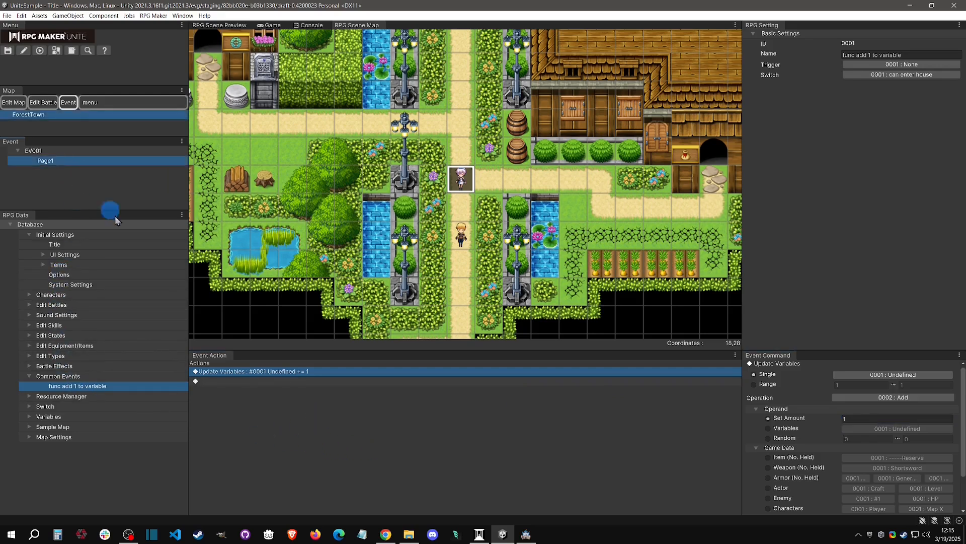
{"action": "left_click", "coordinate": [290, 430]}
{"action": "left_click", "coordinate": [261, 428]}
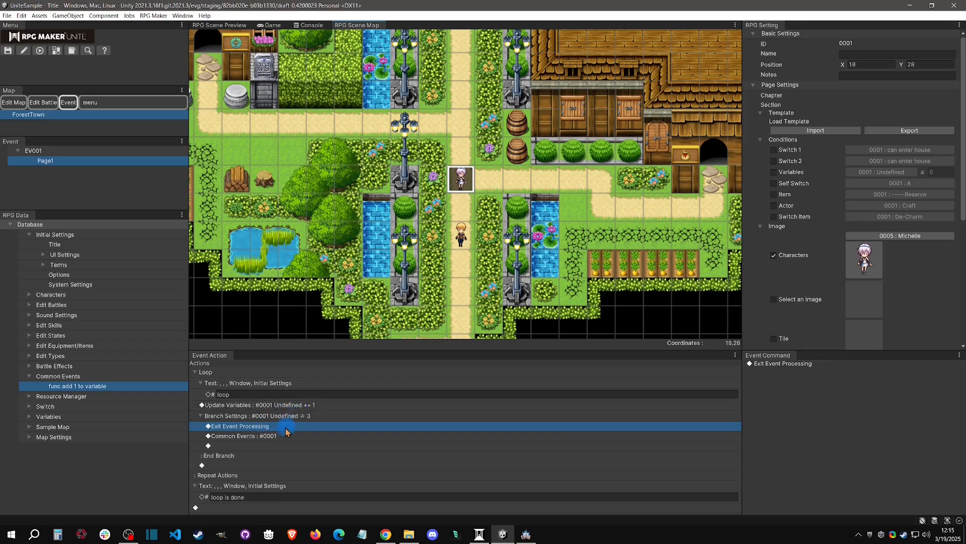
{"action": "left_click", "coordinate": [292, 405]}
{"action": "right_click", "coordinate": [294, 405]}
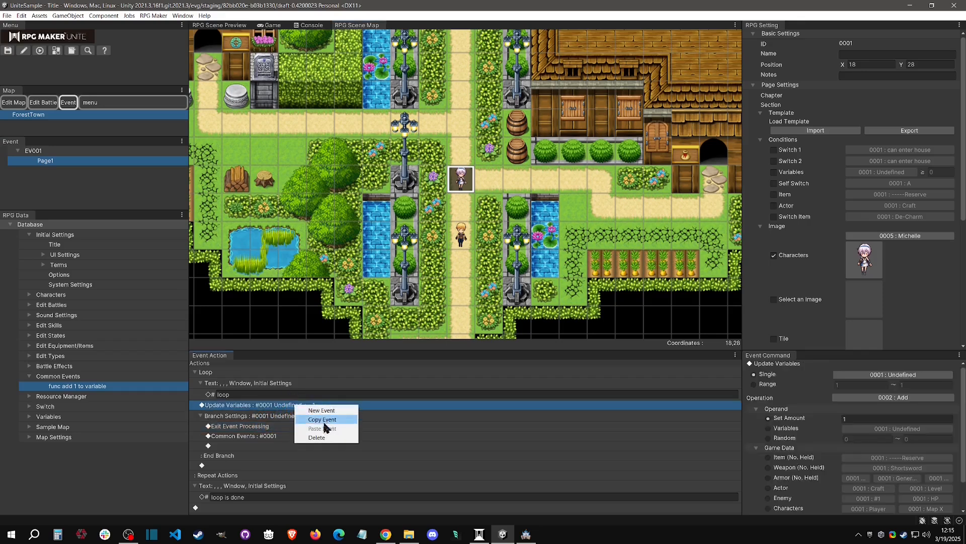
{"action": "left_click", "coordinate": [317, 437]}
Copy the Common Events command from the branch and paste it into the loop just above Branch Settings.
{"action": "left_click", "coordinate": [280, 427]}
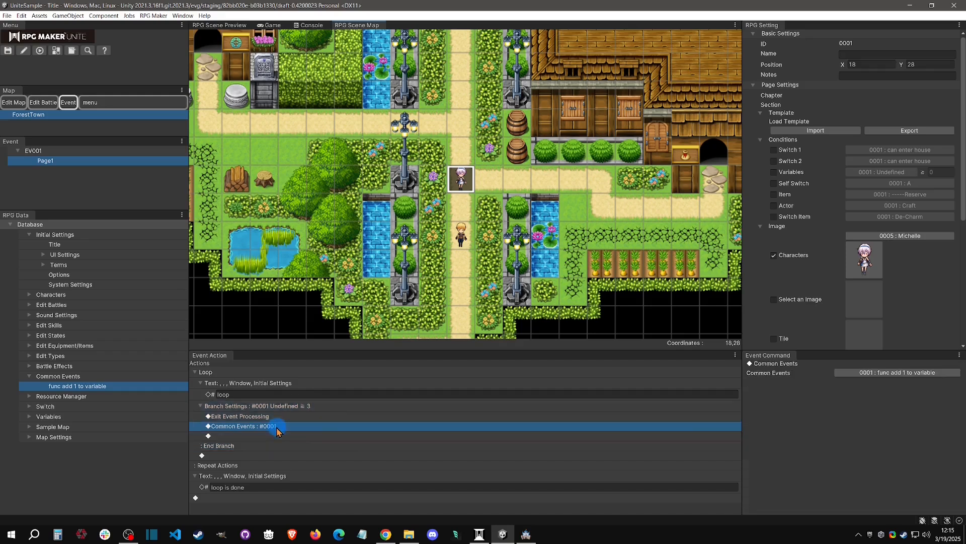
{"action": "right_click", "coordinate": [281, 428]}
{"action": "left_click", "coordinate": [271, 407]}
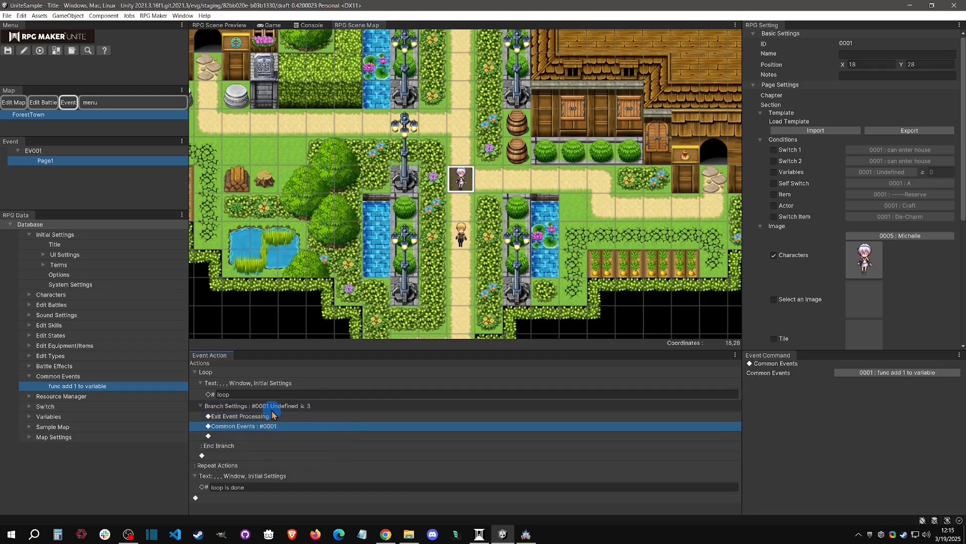
{"action": "right_click", "coordinate": [270, 412]}
{"action": "left_click", "coordinate": [297, 432]}
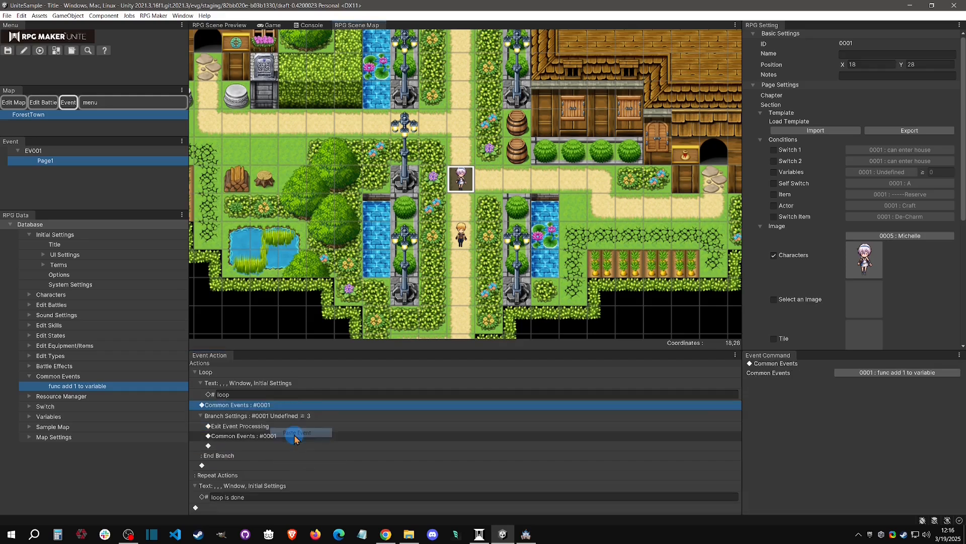
{"action": "left_click", "coordinate": [210, 384]}
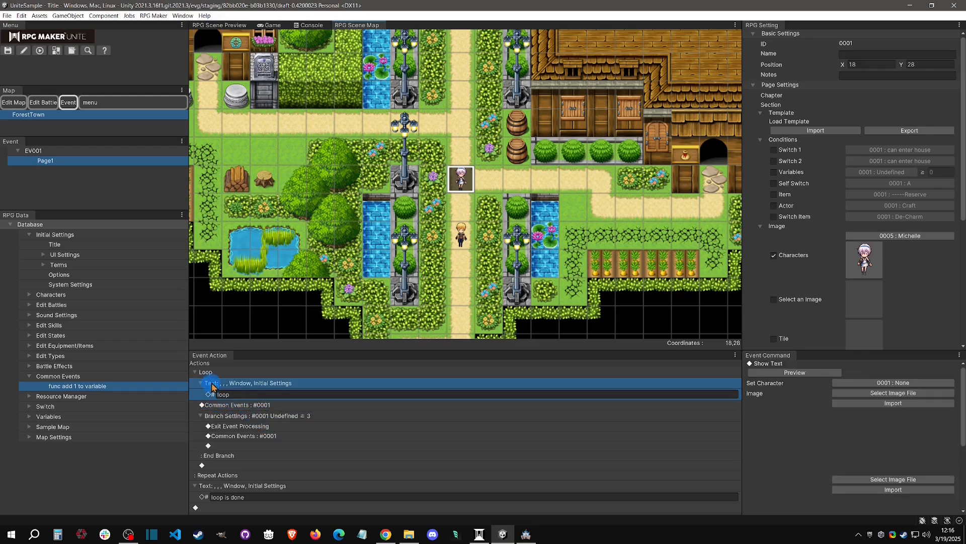
{"action": "left_click", "coordinate": [200, 383]}
{"action": "left_click", "coordinate": [200, 383]}
{"action": "left_click", "coordinate": [195, 372]}
{"action": "left_click", "coordinate": [195, 372]}
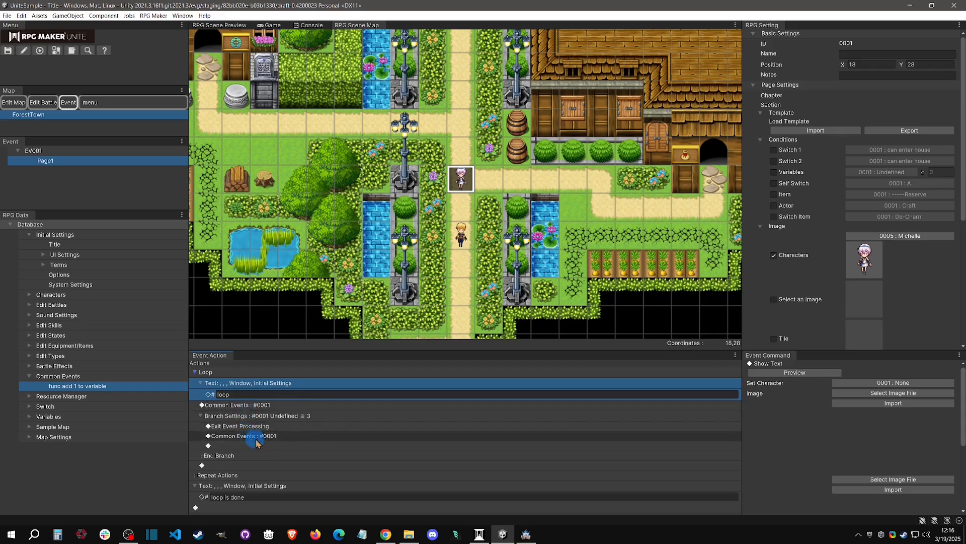
Delete the duplicate Common Events command inside the variable branch and review the loop's remaining commands.
{"action": "right_click", "coordinate": [277, 437]}
{"action": "left_click", "coordinate": [302, 471]}
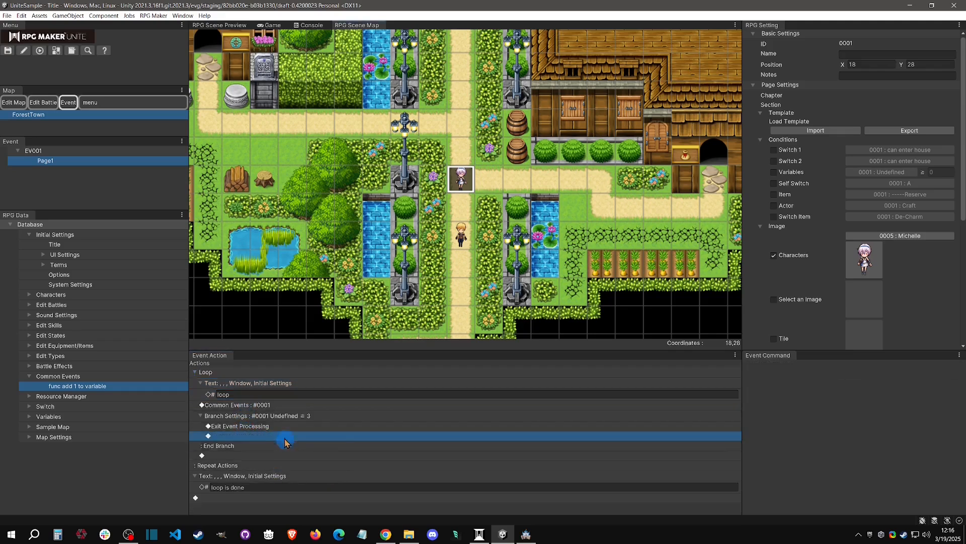
{"action": "left_click", "coordinate": [268, 407]}
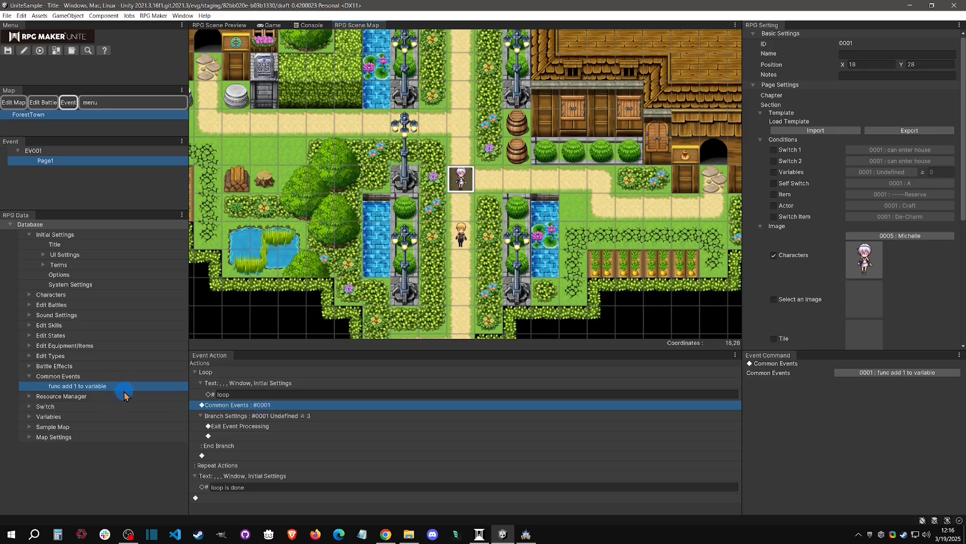
{"action": "left_click", "coordinate": [318, 417]}
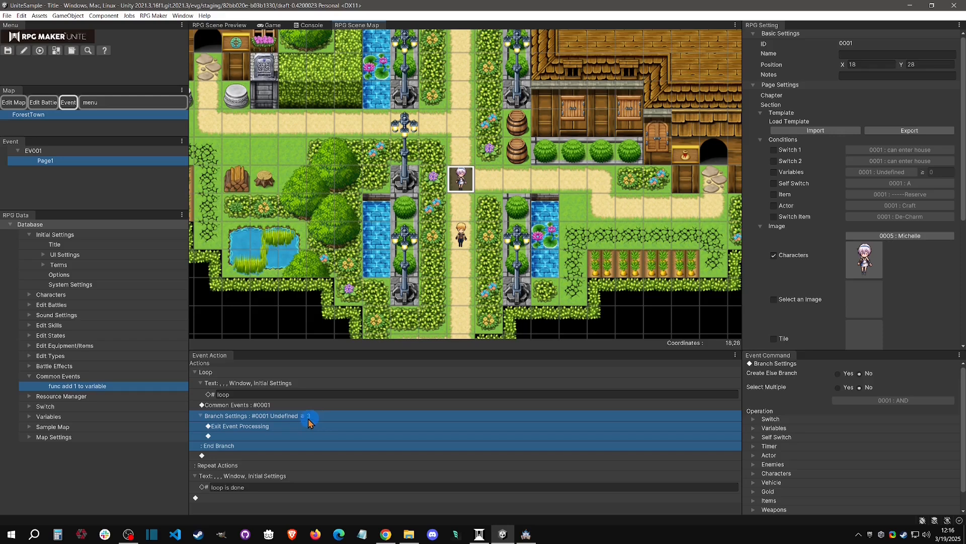
{"action": "left_click", "coordinate": [269, 427]}
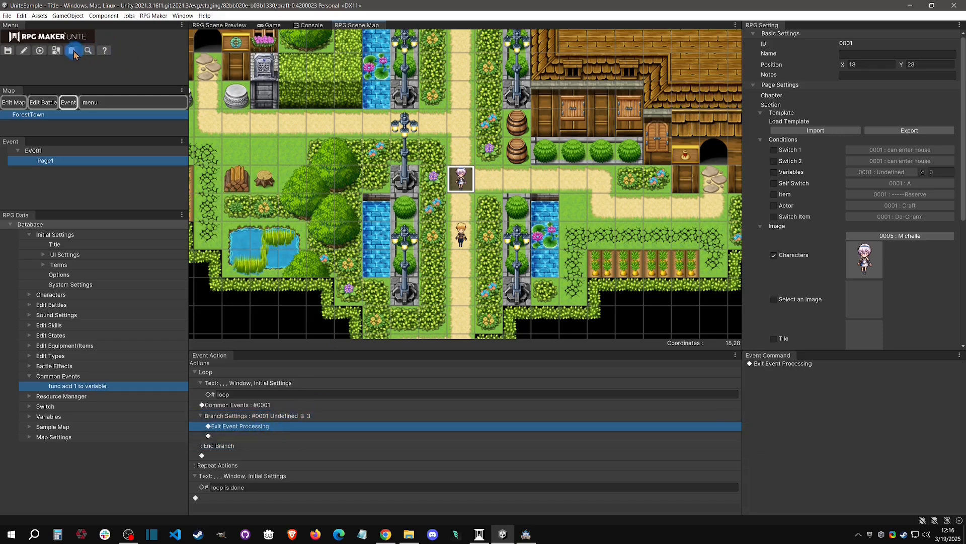
Playtest the loop by starting a new game and talking to the Michelle character, and end the playtest.
{"action": "left_click", "coordinate": [40, 50]}
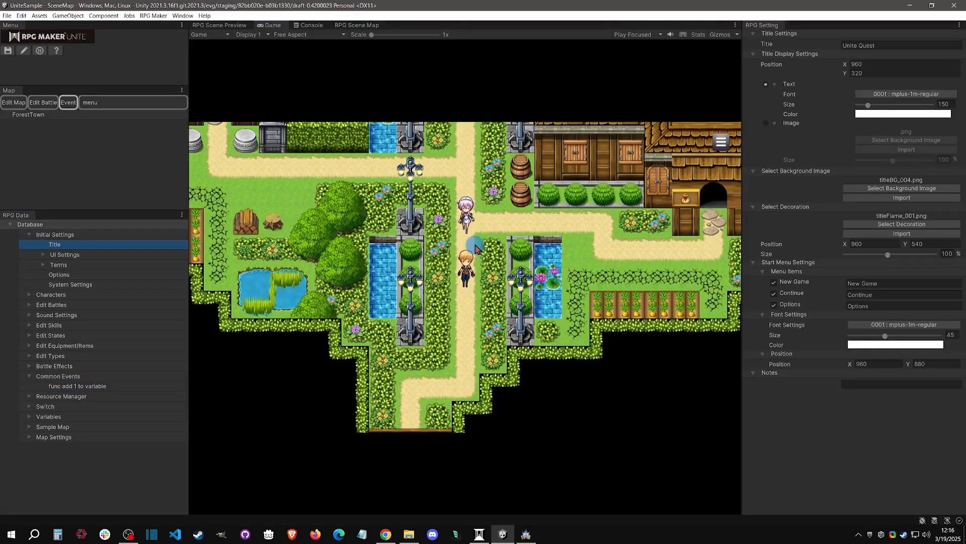
{"action": "left_click", "coordinate": [467, 225]}
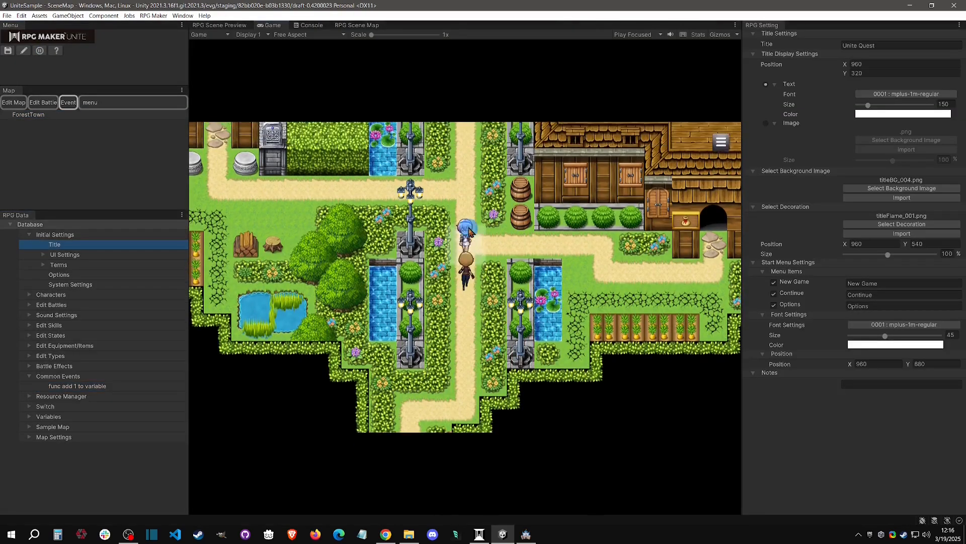
{"action": "left_click", "coordinate": [504, 305]}
{"action": "left_click", "coordinate": [40, 51]}
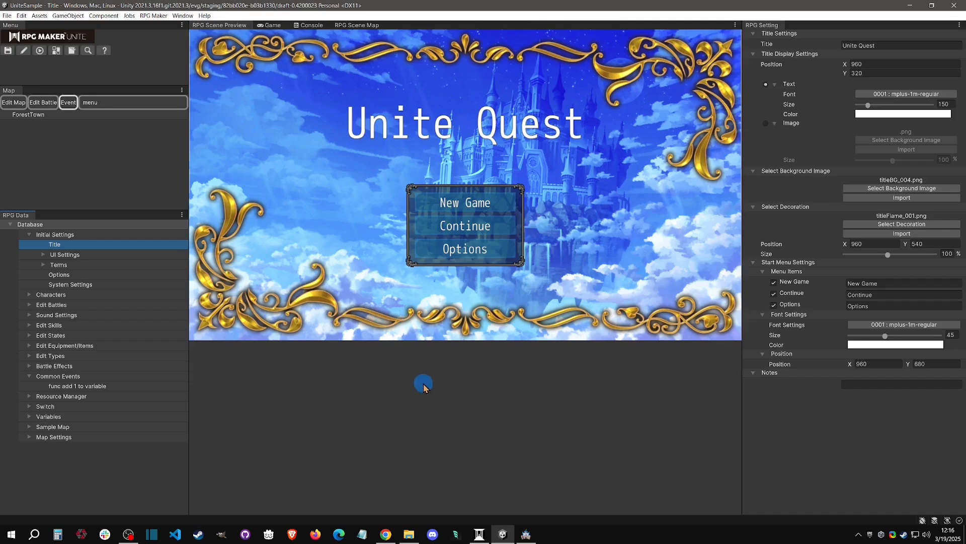
Open the common event "func add 1 to variable" and review its Update Variables command.
{"action": "left_click", "coordinate": [71, 377]}
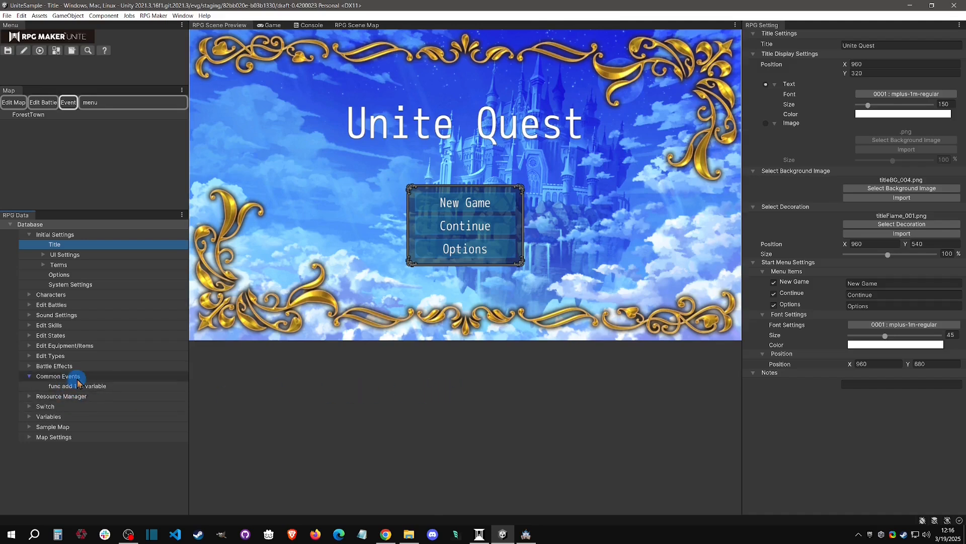
{"action": "left_click", "coordinate": [83, 377]}
{"action": "left_click", "coordinate": [90, 384]}
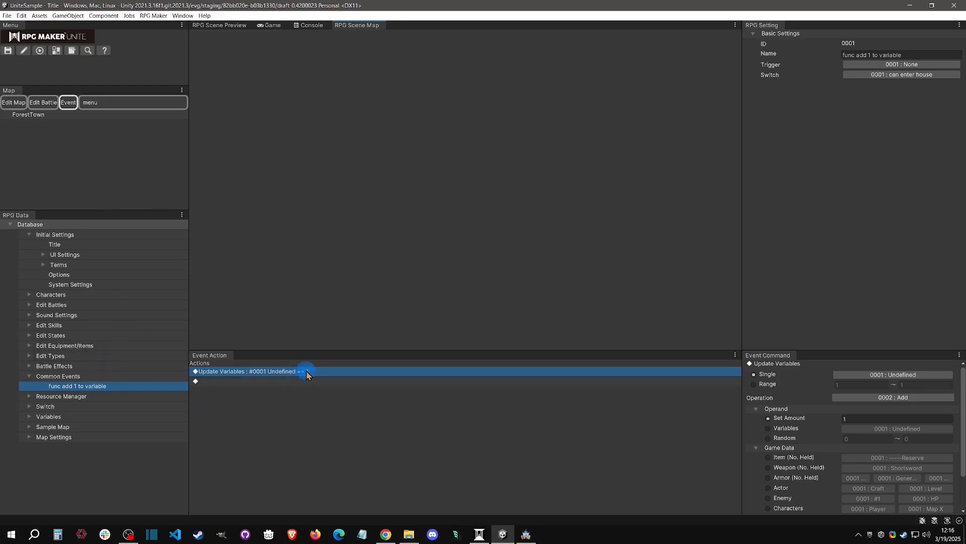
Return to Page1 of EV001 on the ForestTown map and add a Choices command with the options Yes and No.
{"action": "left_click", "coordinate": [28, 114]}
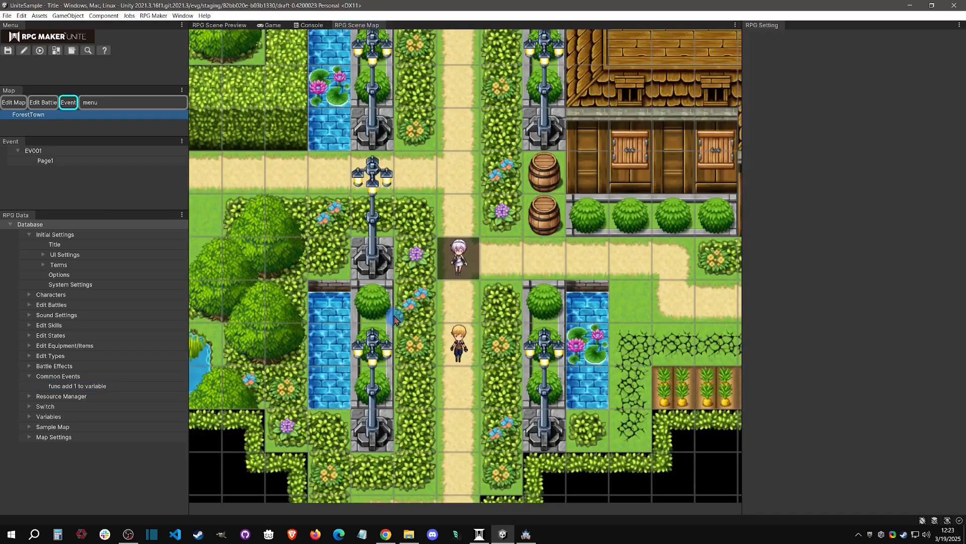
{"action": "left_click", "coordinate": [76, 160]}
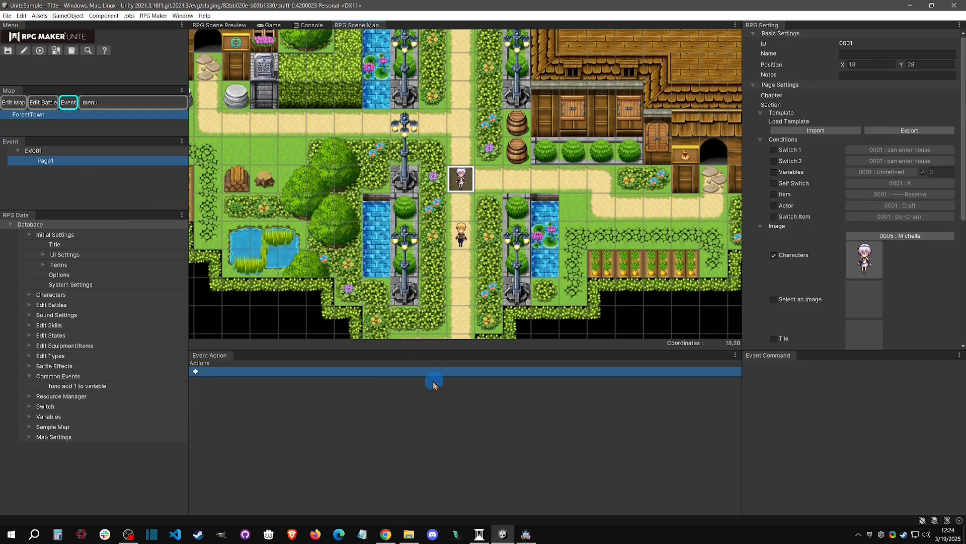
{"action": "right_click", "coordinate": [398, 379]}
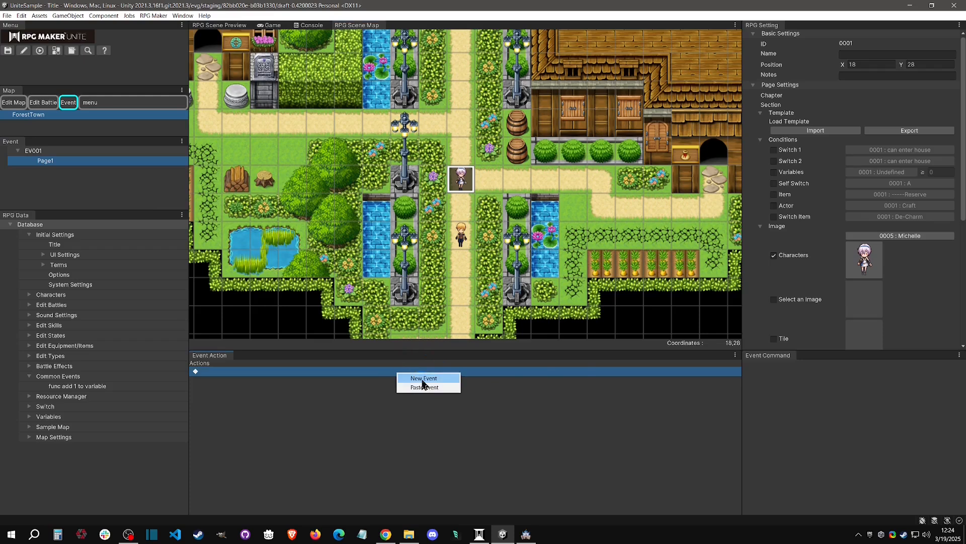
{"action": "left_click", "coordinate": [423, 381]}
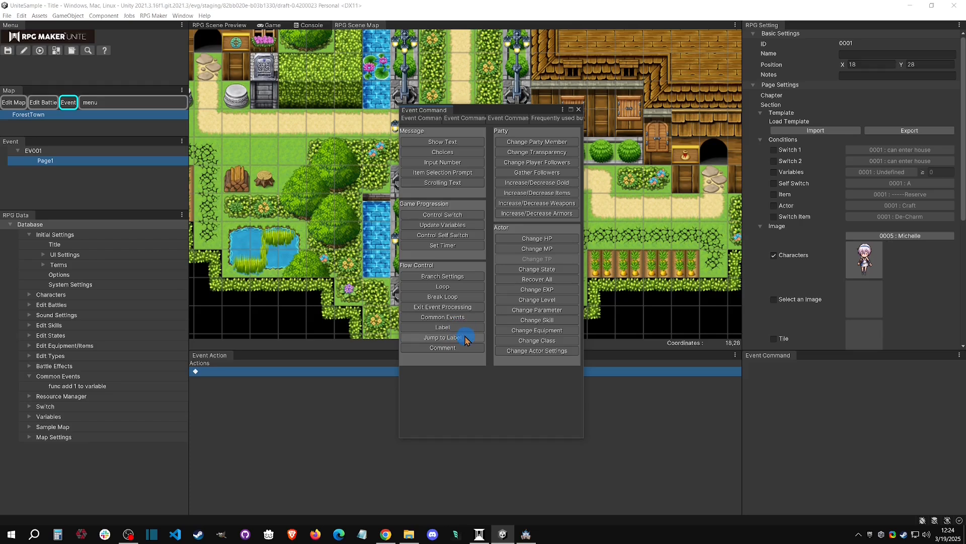
{"action": "left_click", "coordinate": [464, 153]}
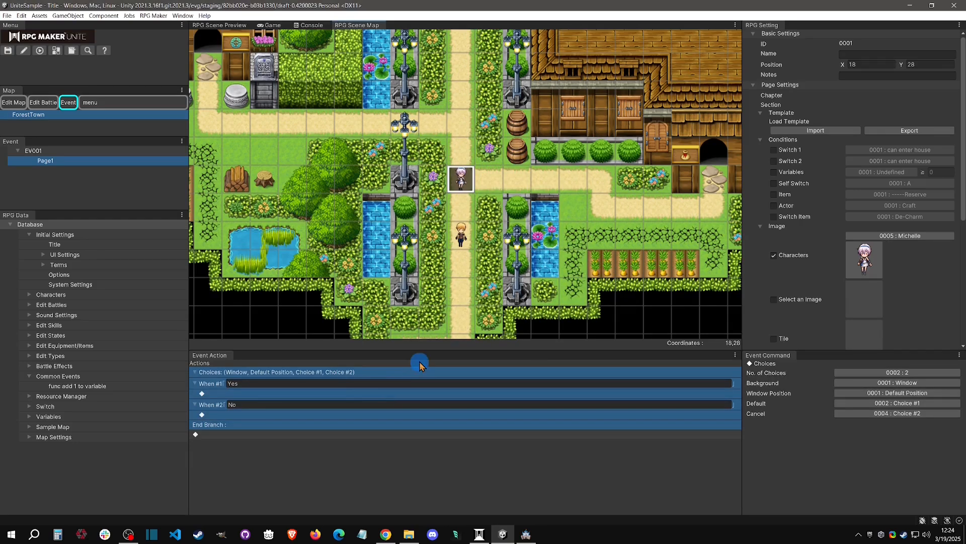
Add a Label command named "yes" below the end of the Choices branch.
{"action": "left_click", "coordinate": [244, 394]}
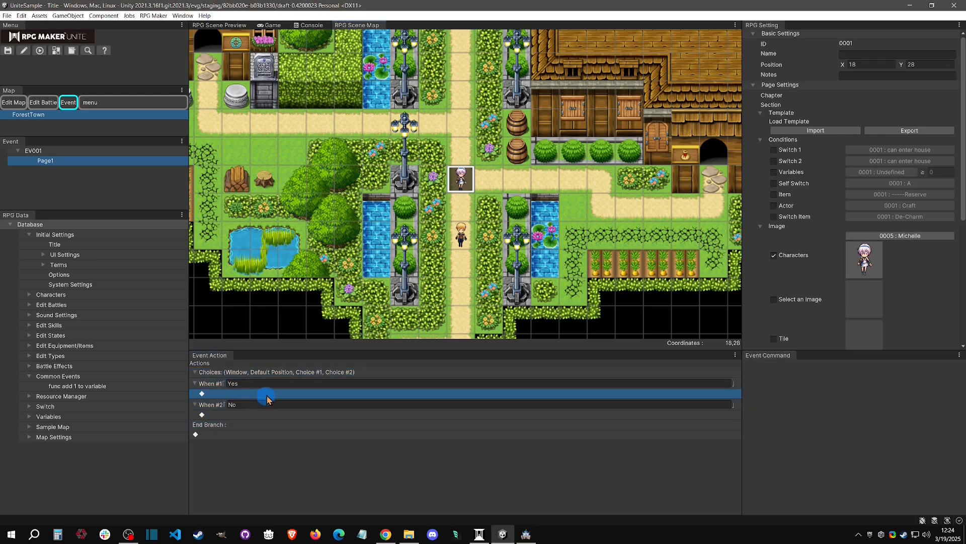
{"action": "left_click", "coordinate": [237, 415]}
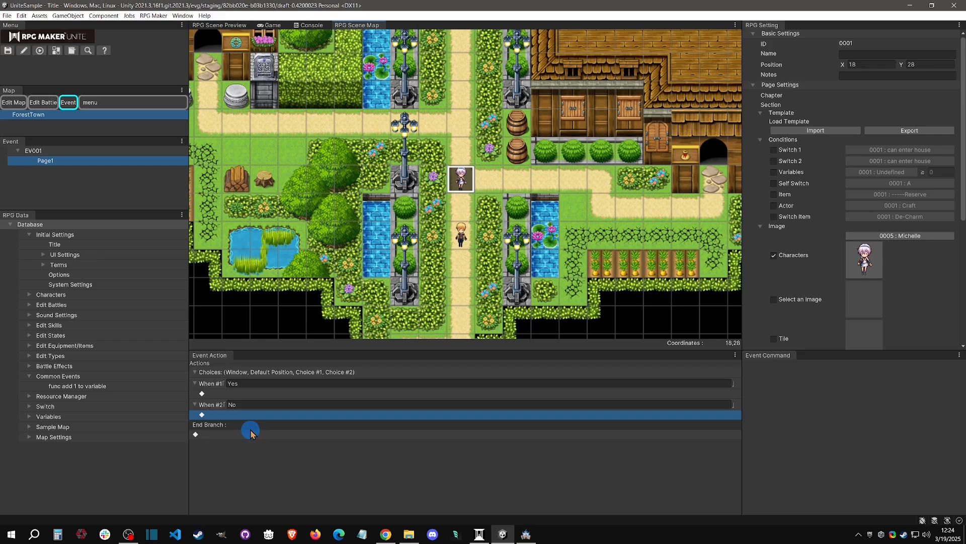
{"action": "right_click", "coordinate": [229, 436]}
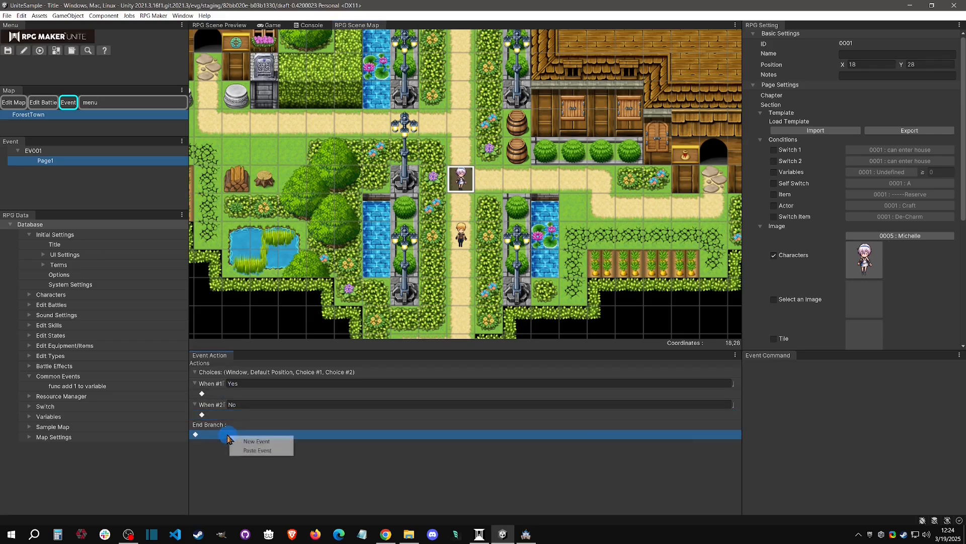
{"action": "left_click", "coordinate": [253, 445]}
{"action": "left_click", "coordinate": [431, 328]}
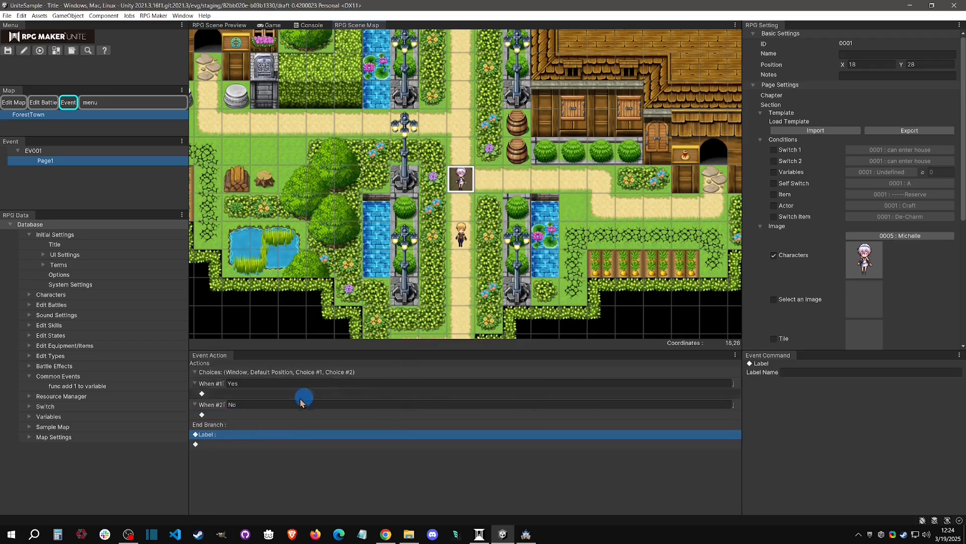
{"action": "left_click", "coordinate": [804, 373]}
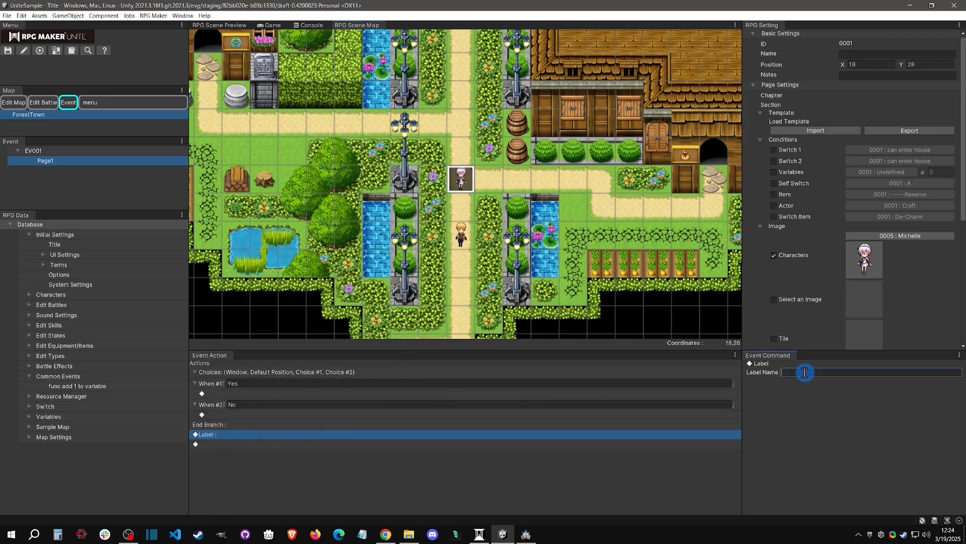
{"action": "type", "text": "yes"}
Add a second Label command named "no" directly below the "yes" label.
{"action": "left_click", "coordinate": [233, 447]}
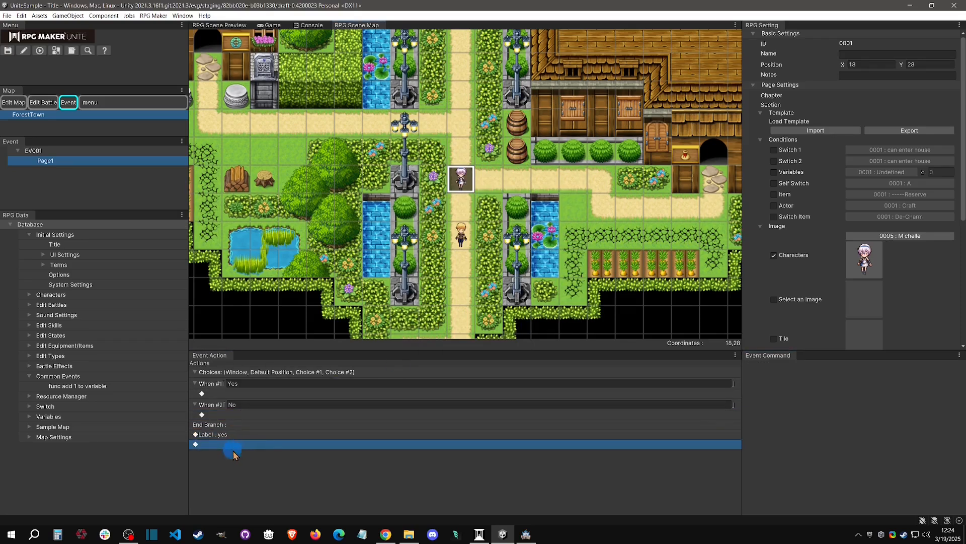
{"action": "right_click", "coordinate": [235, 445]}
{"action": "left_click", "coordinate": [254, 448]}
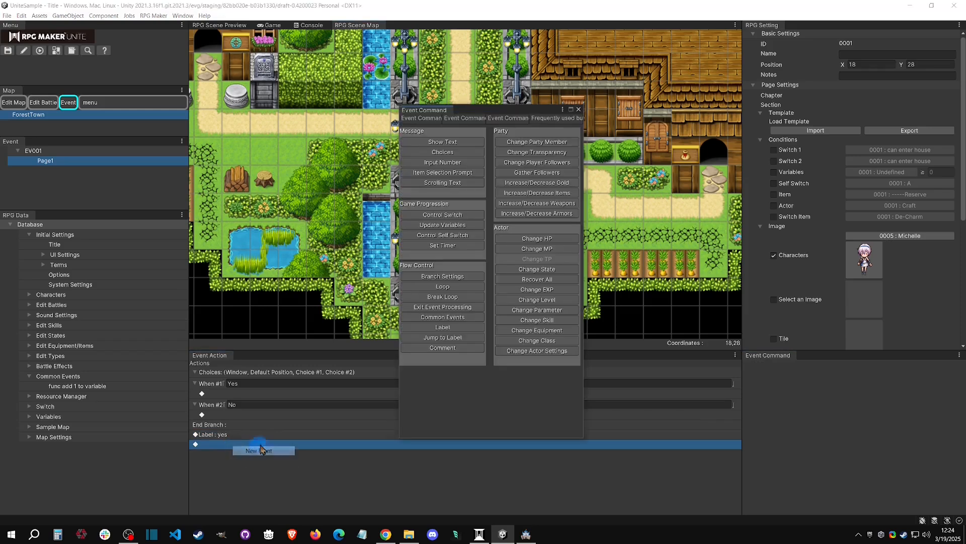
{"action": "left_click", "coordinate": [438, 330]}
{"action": "left_click", "coordinate": [809, 371]}
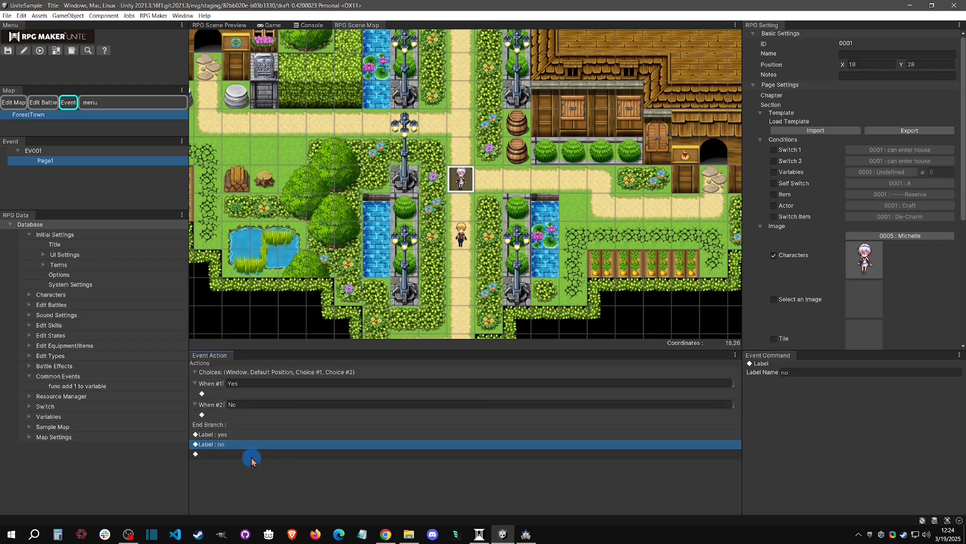
{"action": "left_click", "coordinate": [240, 446]}
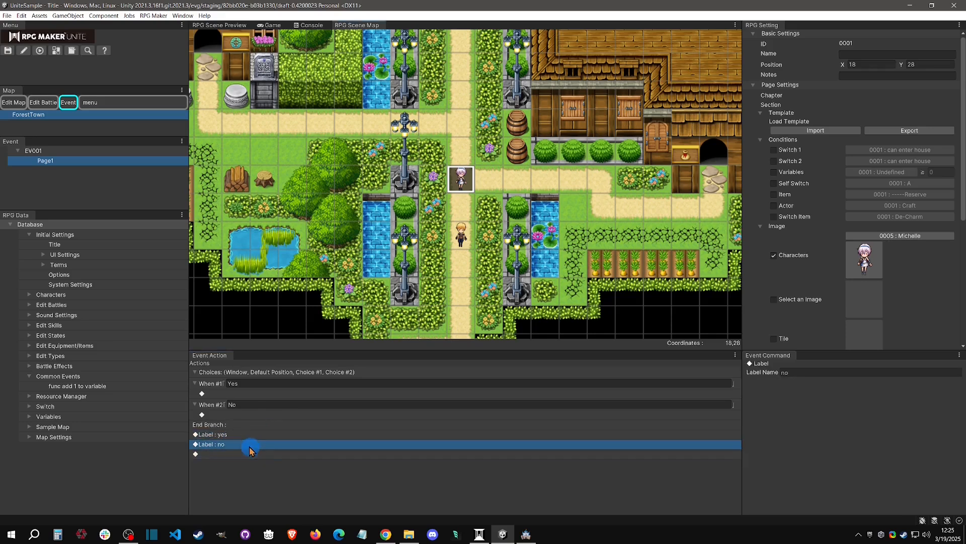
Insert a Jump to Label command in the Yes choice and set its target label to "yes".
{"action": "left_click", "coordinate": [225, 394]}
{"action": "right_click", "coordinate": [230, 395]}
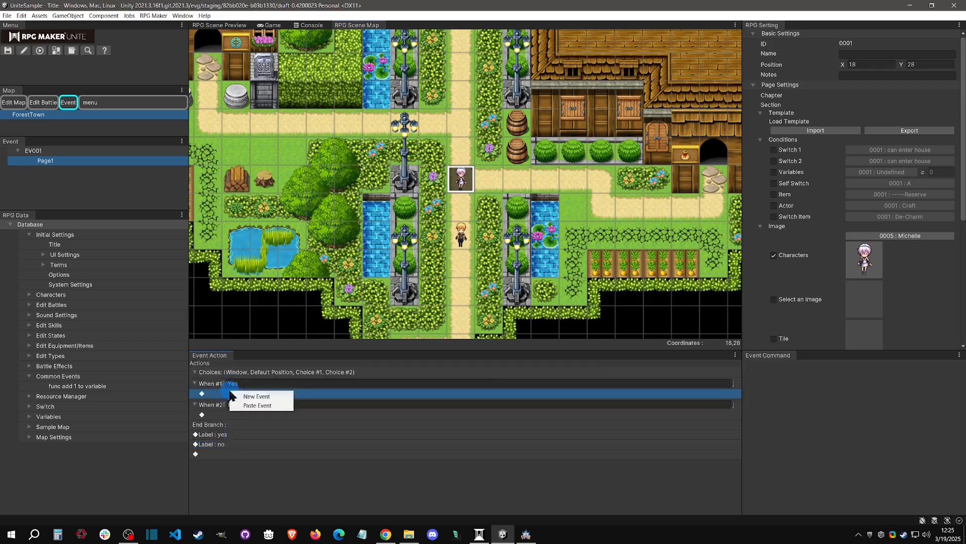
{"action": "left_click", "coordinate": [254, 396]}
{"action": "left_click", "coordinate": [454, 337]}
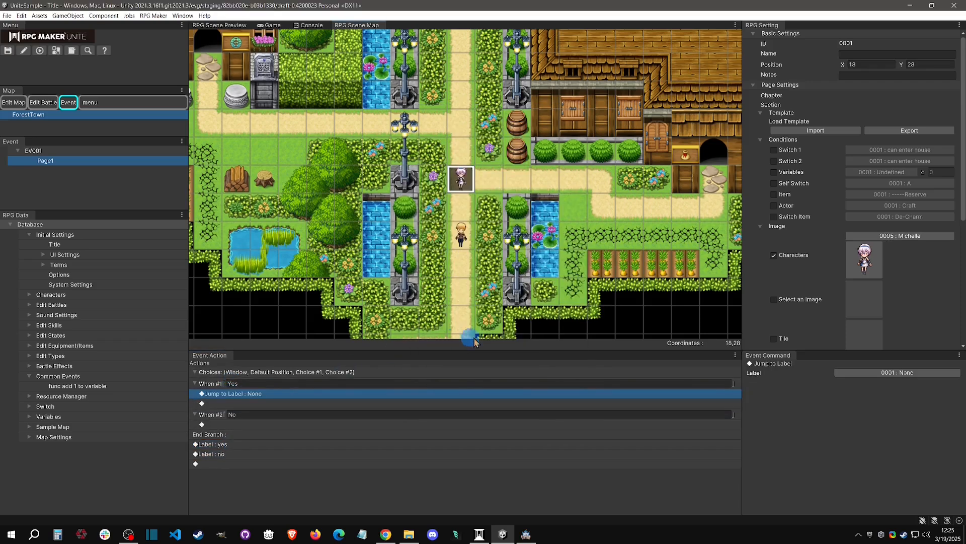
{"action": "left_click", "coordinate": [879, 372]}
{"action": "left_click", "coordinate": [844, 399]}
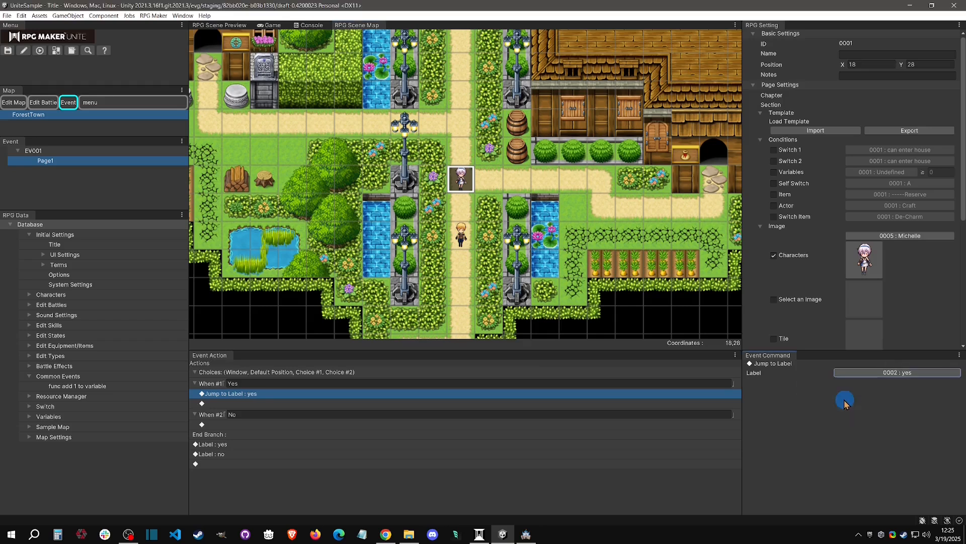
Insert a Jump to Label command in the No choice and set its target label to "no".
{"action": "left_click", "coordinate": [239, 424]}
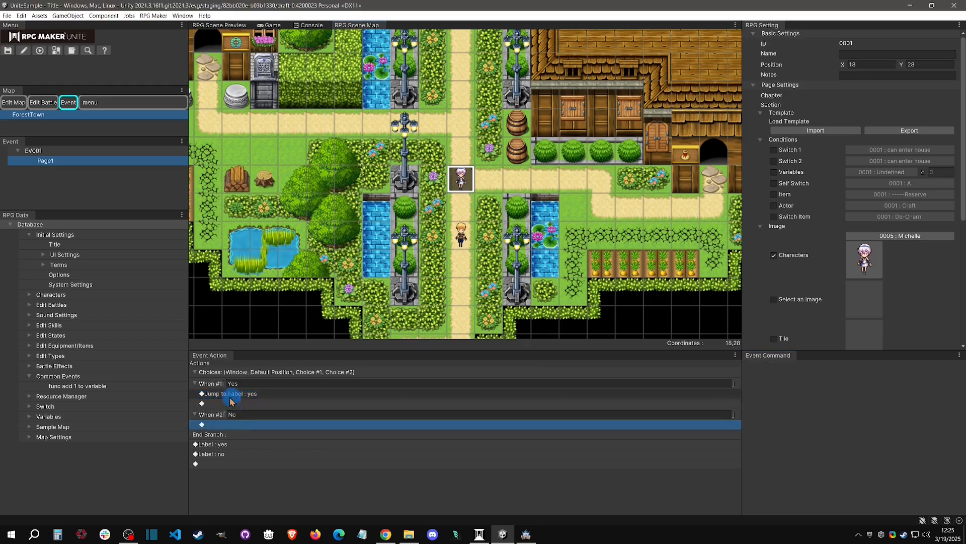
{"action": "double_click", "coordinate": [241, 425]}
{"action": "left_click", "coordinate": [452, 337]}
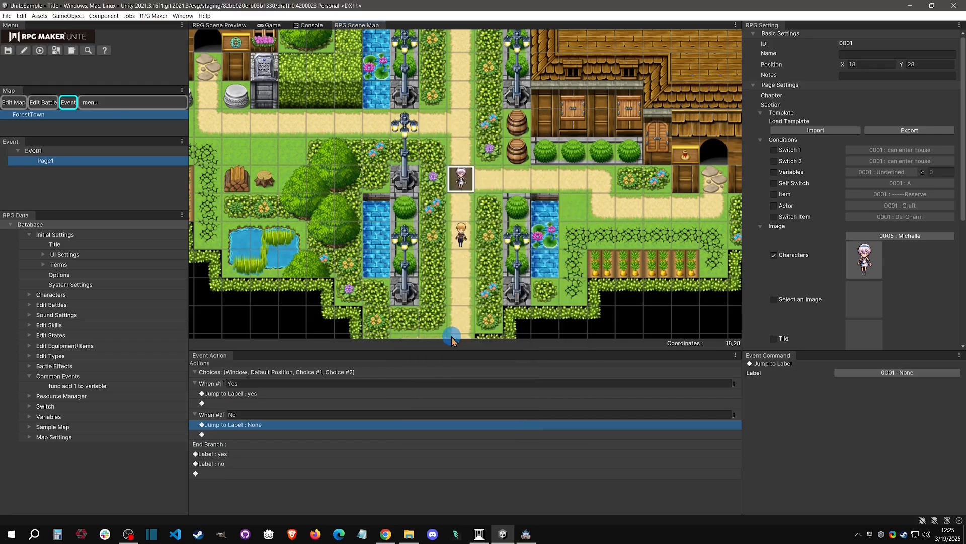
{"action": "left_click", "coordinate": [897, 372]}
{"action": "left_click", "coordinate": [858, 401]}
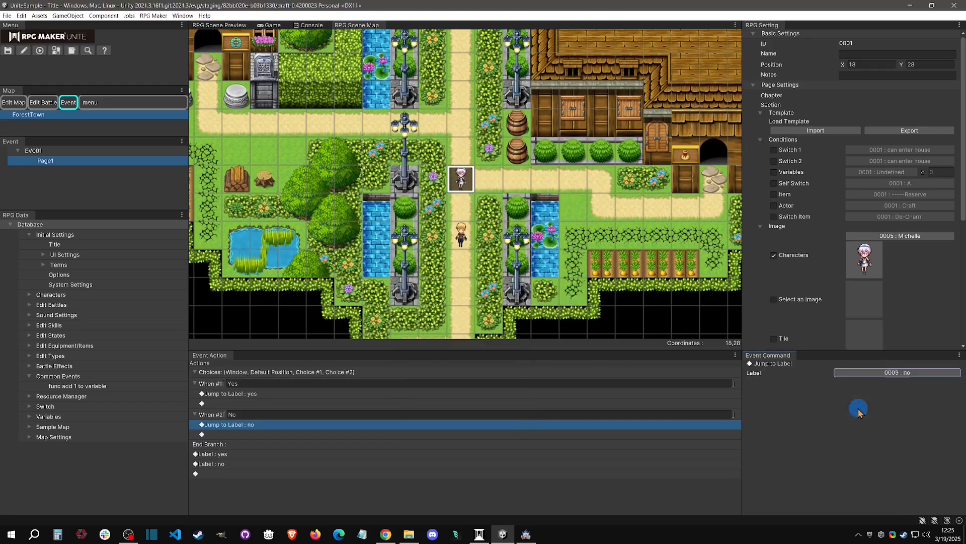
{"action": "left_click", "coordinate": [238, 384]}
{"action": "left_click", "coordinate": [228, 403]}
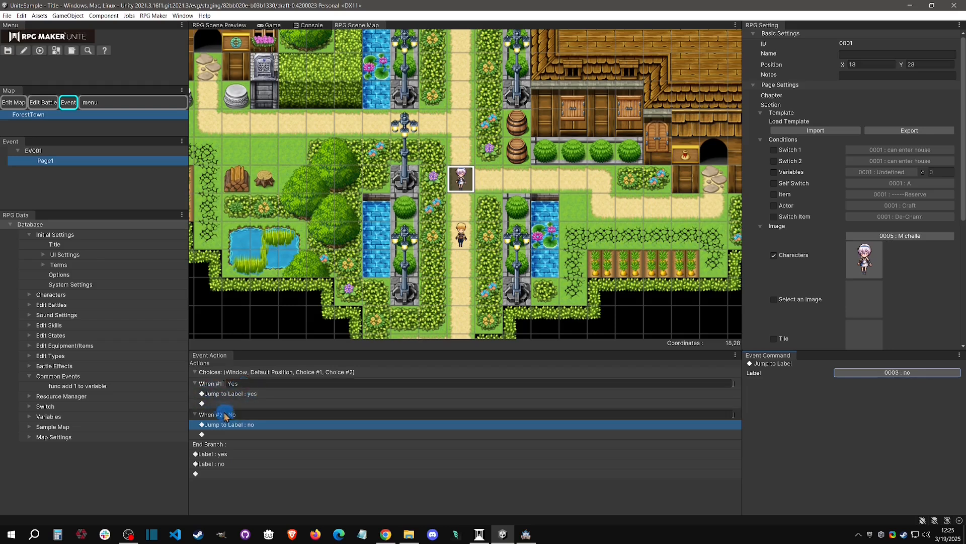
Insert a Scrolling Text command above the "yes" label with the placeholder text "asdjfadlsjl".
{"action": "right_click", "coordinate": [234, 453]}
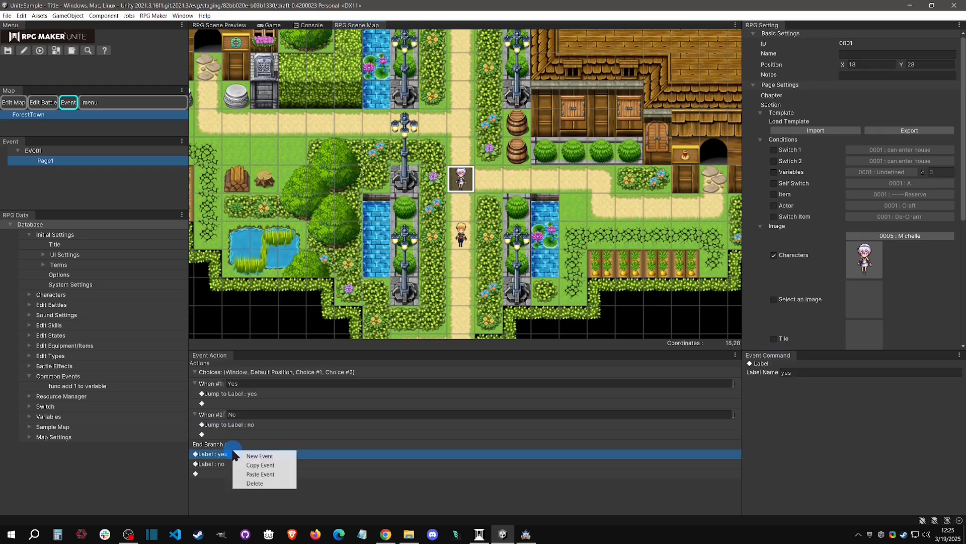
{"action": "left_click", "coordinate": [256, 457]}
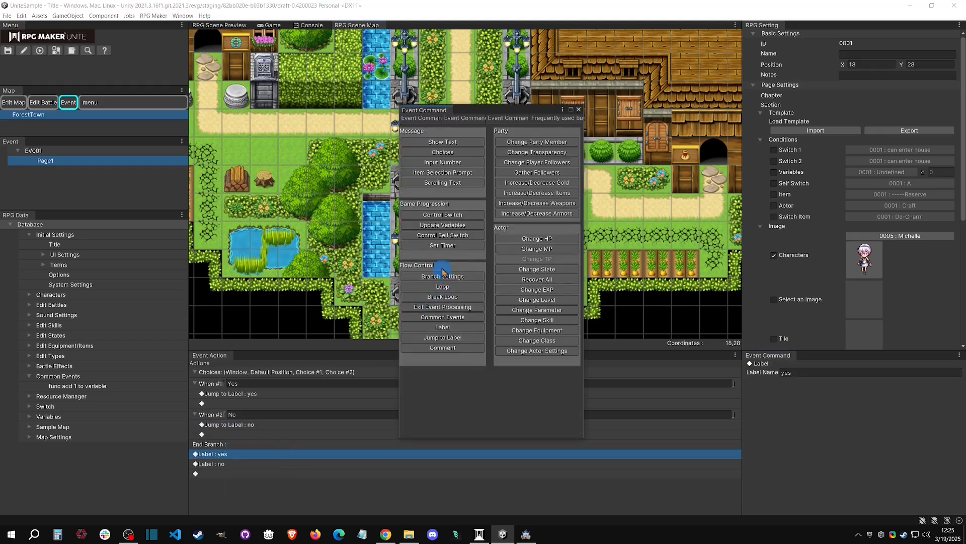
{"action": "left_click", "coordinate": [440, 183]}
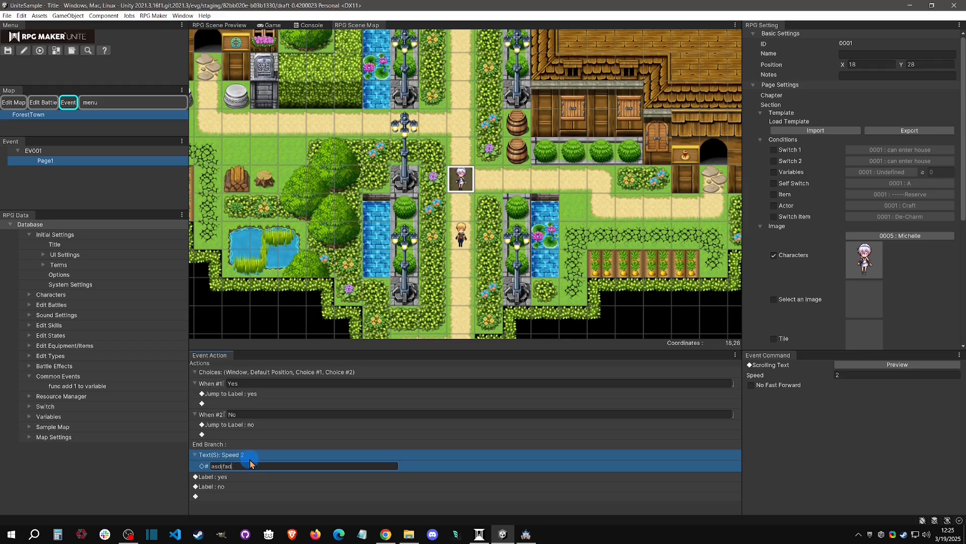
{"action": "left_click", "coordinate": [251, 445]}
{"action": "left_click", "coordinate": [256, 397]}
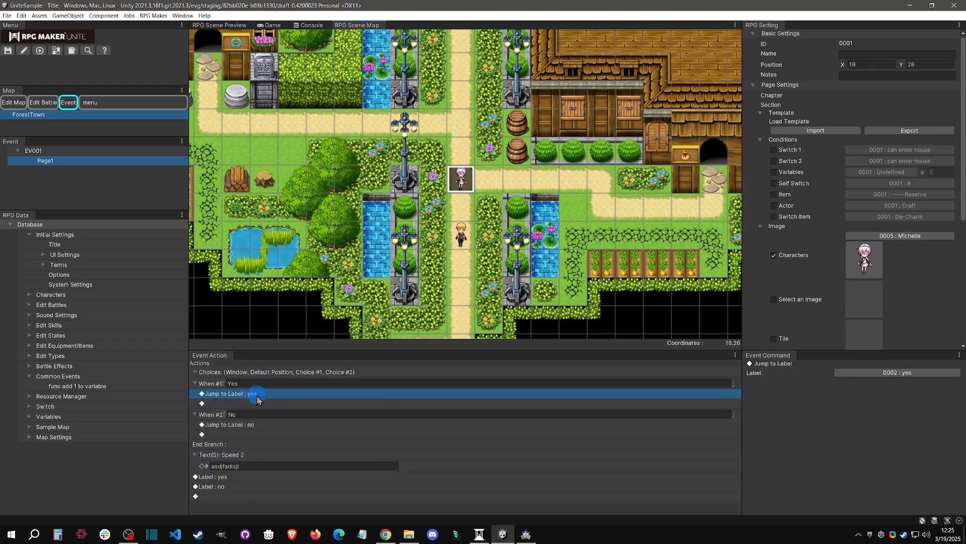
Insert an Exit Event Processing command between the "yes" and "no" labels.
{"action": "left_click", "coordinate": [231, 478]}
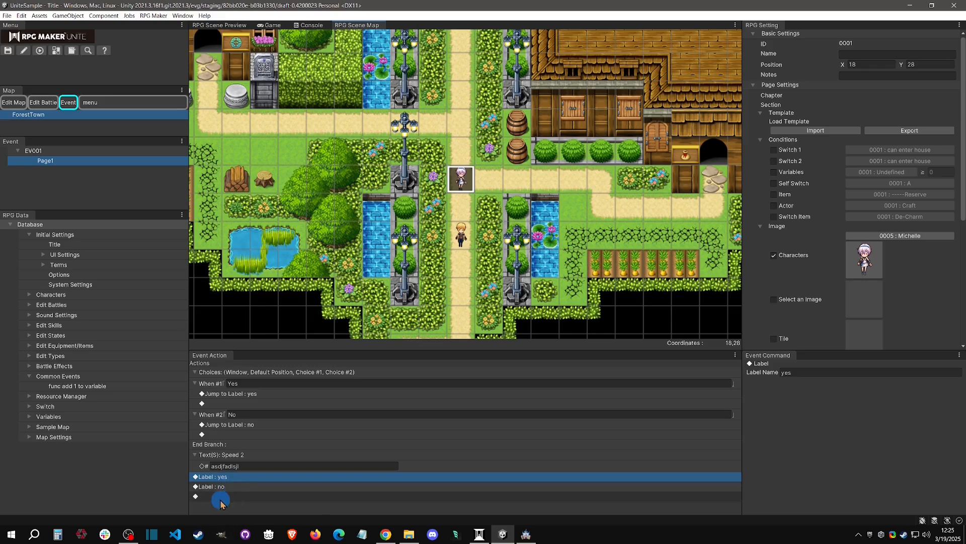
{"action": "left_click", "coordinate": [217, 486]}
{"action": "right_click", "coordinate": [218, 487]}
{"action": "left_click", "coordinate": [241, 457]}
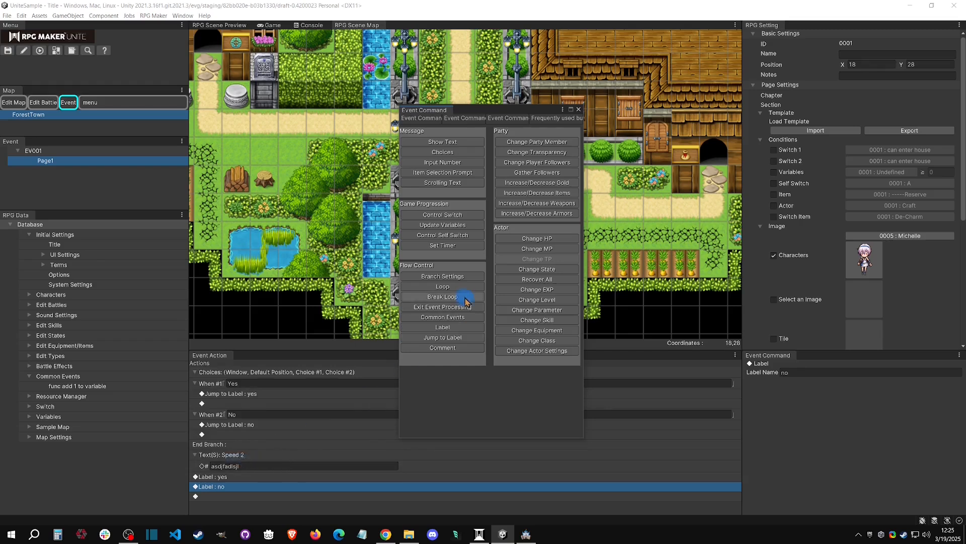
{"action": "left_click", "coordinate": [439, 307]}
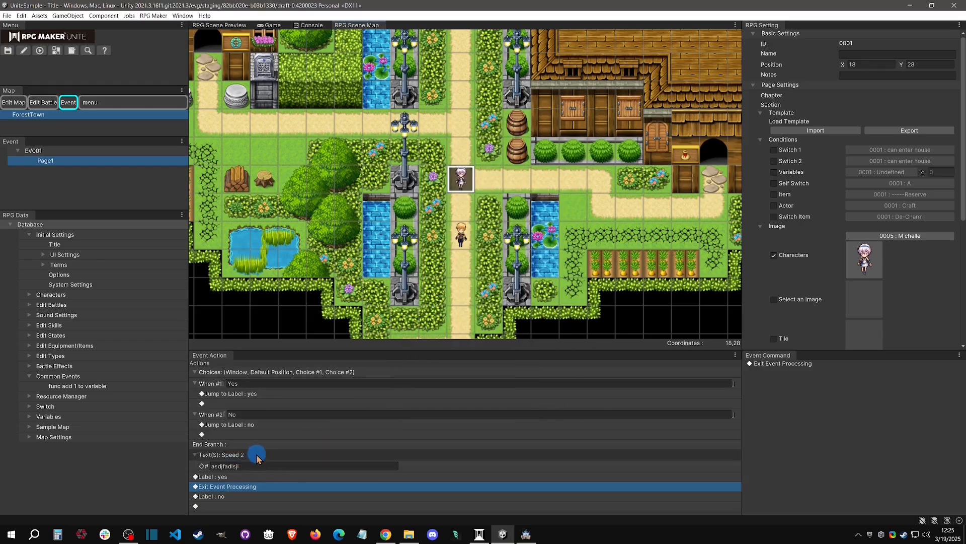
Add another Exit Event Processing command below the "no" label at the end of the event.
{"action": "right_click", "coordinate": [236, 505]}
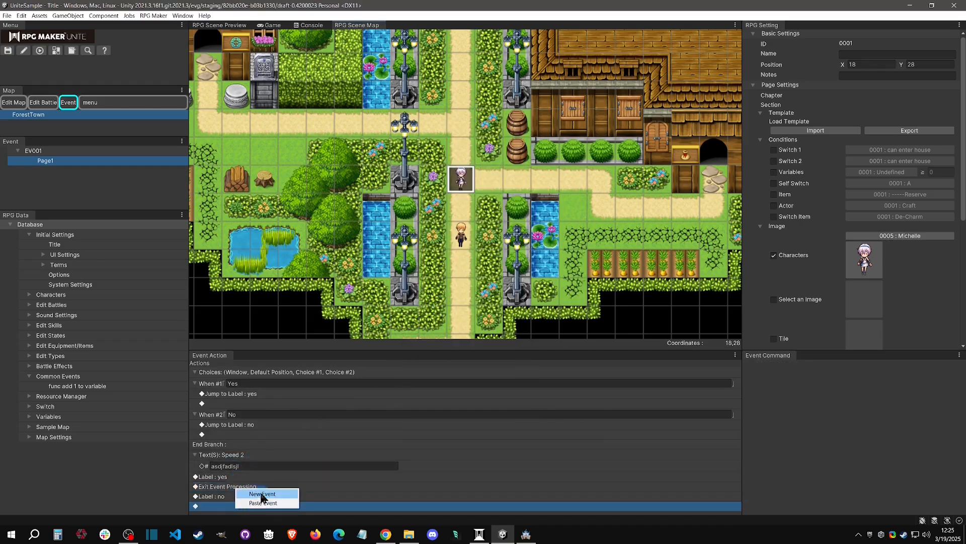
{"action": "left_click", "coordinate": [262, 494]}
{"action": "left_click", "coordinate": [446, 308]}
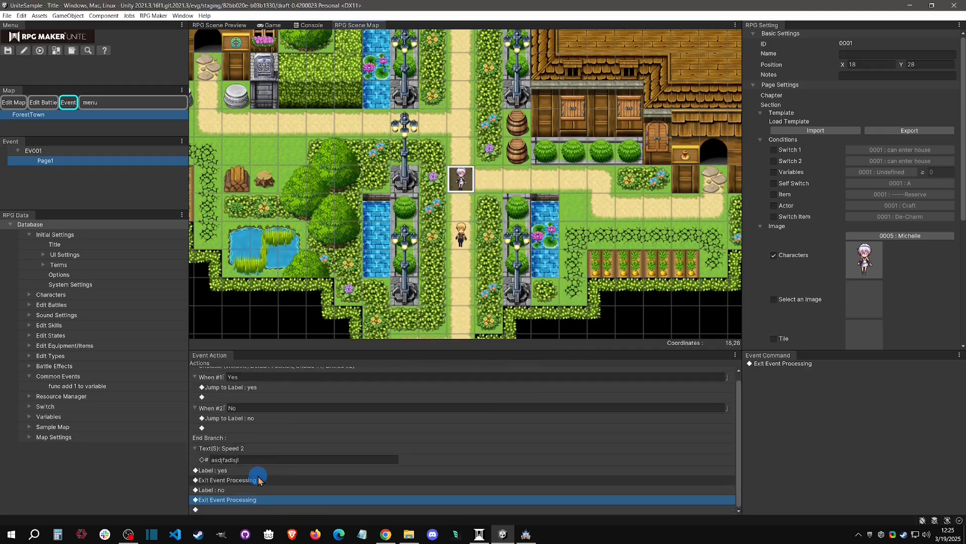
Insert a Show Text command with the message "yes" between the "yes" label and its Exit Event Processing.
{"action": "scroll", "coordinate": [260, 473], "scroll_direction": "up", "scroll_amount": 1}
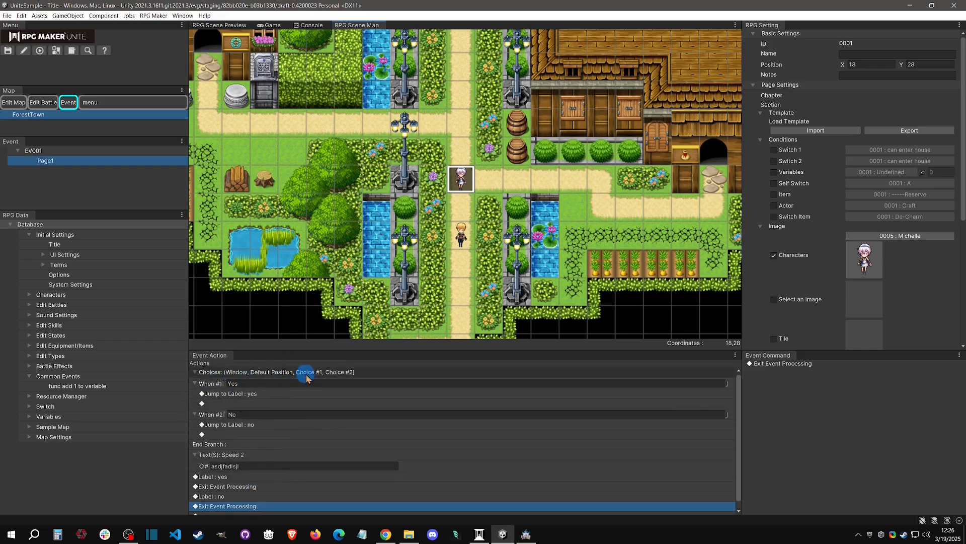
{"action": "scroll", "coordinate": [291, 419], "scroll_direction": "down", "scroll_amount": 1}
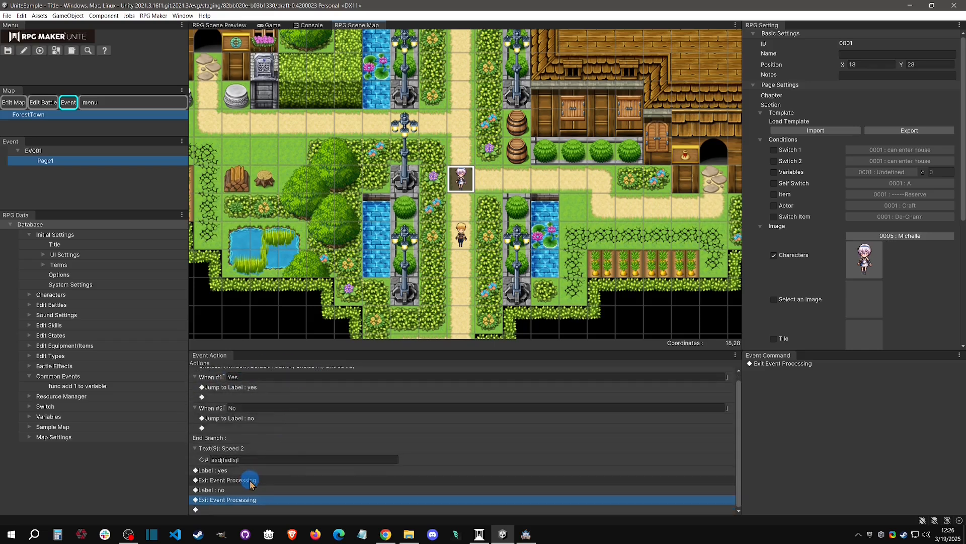
{"action": "right_click", "coordinate": [275, 484]}
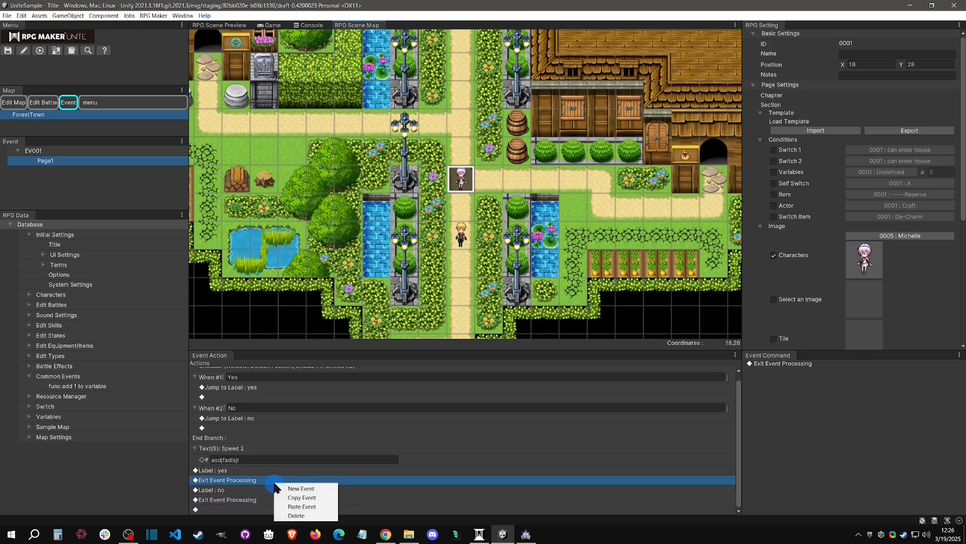
{"action": "left_click", "coordinate": [303, 488]}
{"action": "left_click", "coordinate": [450, 142]}
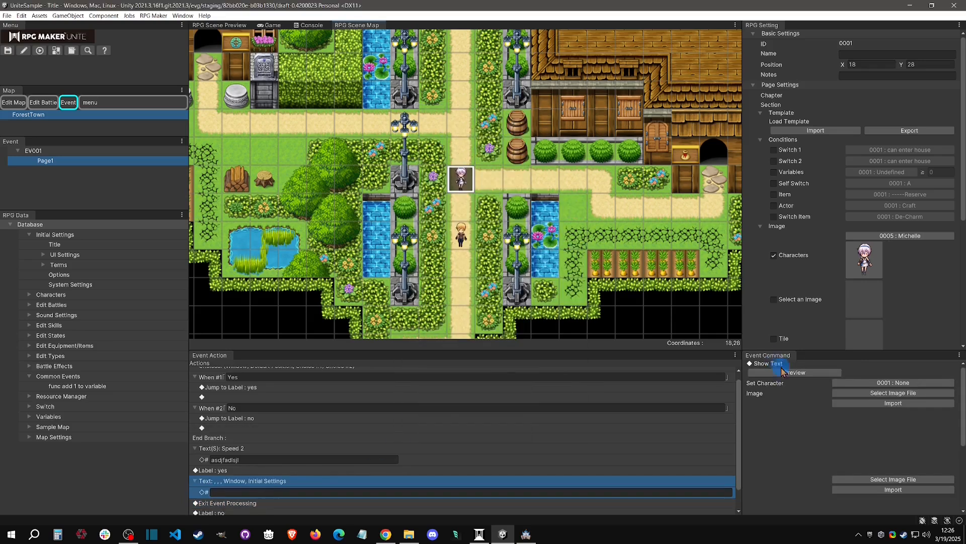
{"action": "left_click", "coordinate": [242, 492]}
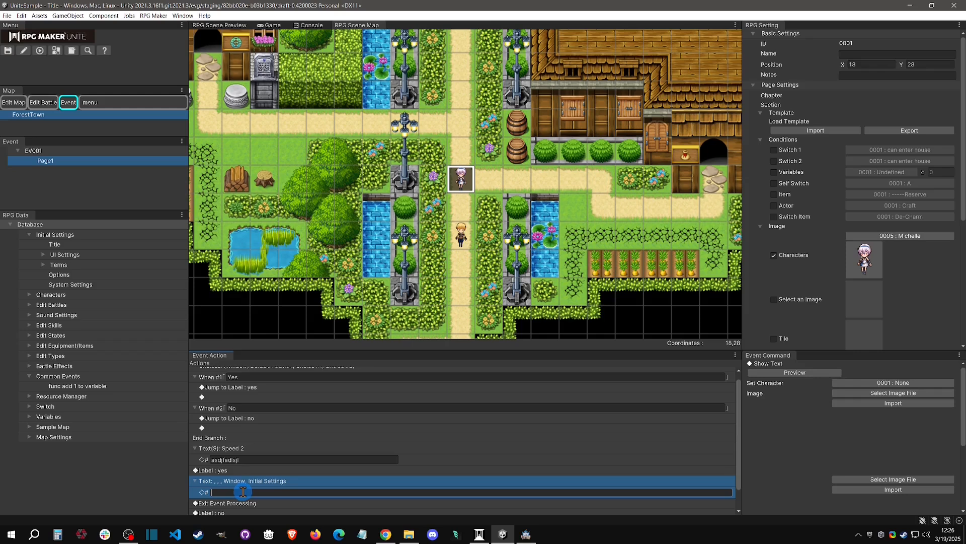
Insert a Show Text command with the message "no" between the "no" label and the final Exit Event Processing.
{"action": "scroll", "coordinate": [243, 492], "scroll_direction": "down", "scroll_amount": 1}
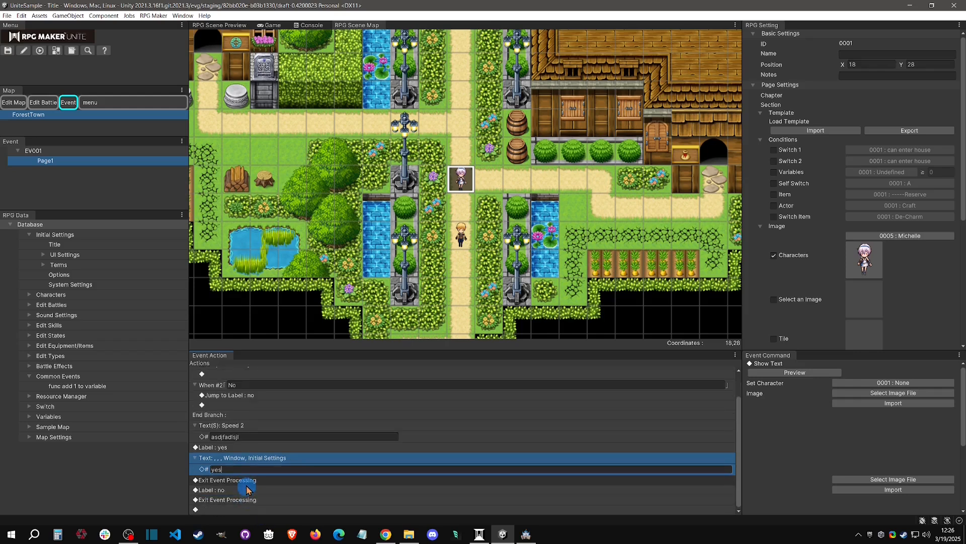
{"action": "left_click", "coordinate": [247, 501]}
{"action": "right_click", "coordinate": [246, 501]}
{"action": "left_click", "coordinate": [279, 471]}
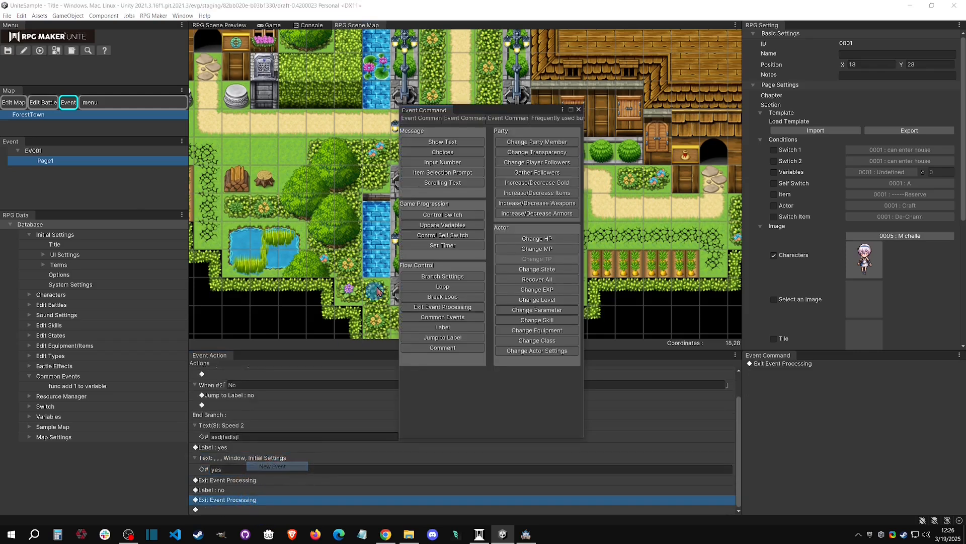
{"action": "left_click", "coordinate": [443, 142]}
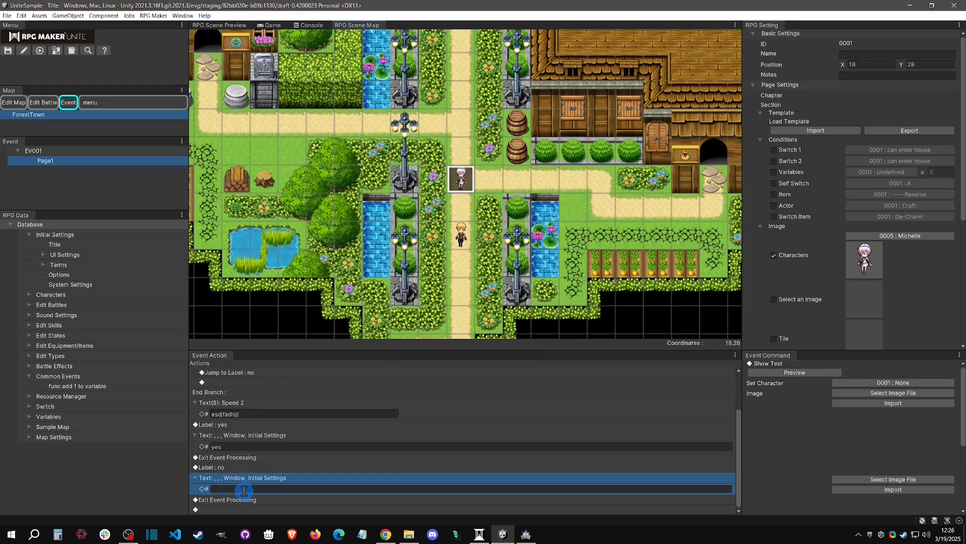
{"action": "type", "text": "no"}
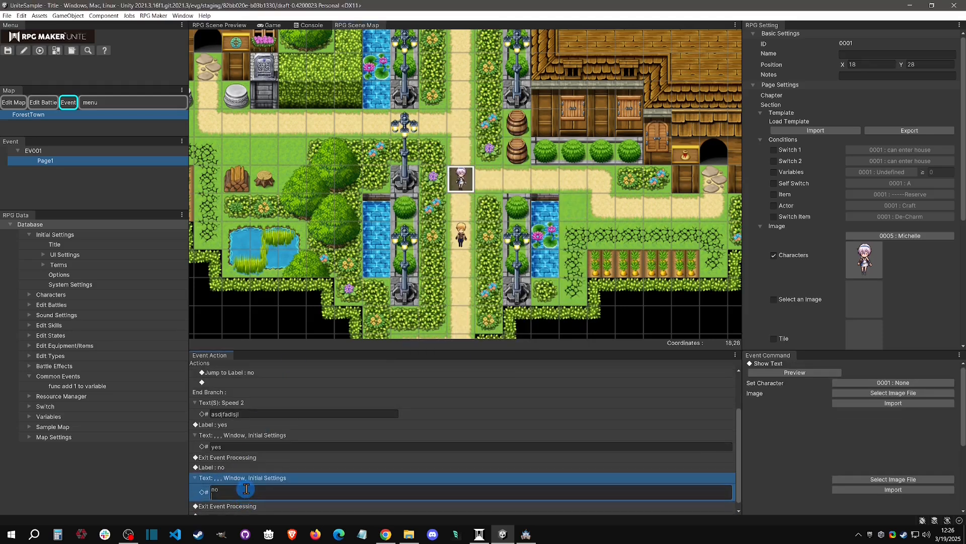
{"action": "key", "text": "BackSpace"}
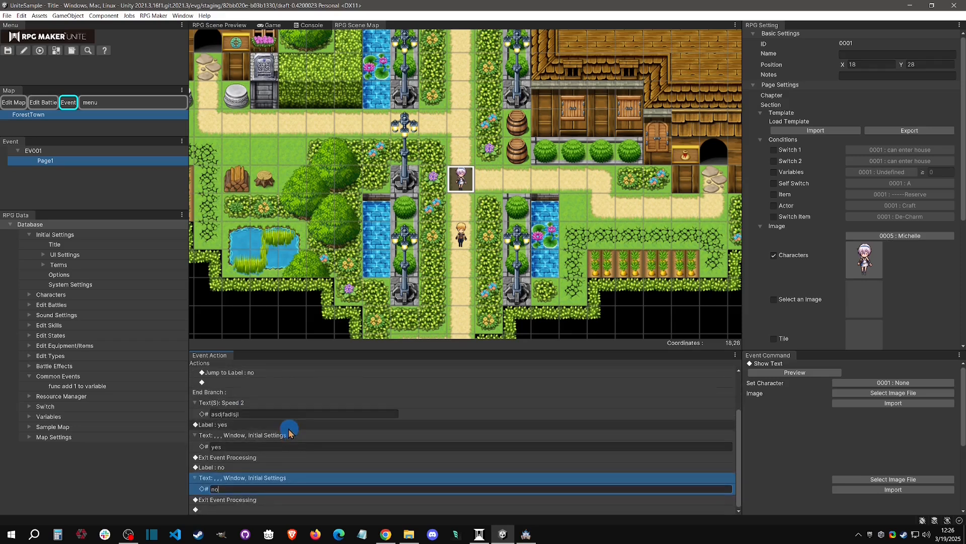
Copy the Exit Event Processing command and paste it directly above the "yes" label, after the scrolling text.
{"action": "scroll", "coordinate": [289, 433], "scroll_direction": "up", "scroll_amount": 3}
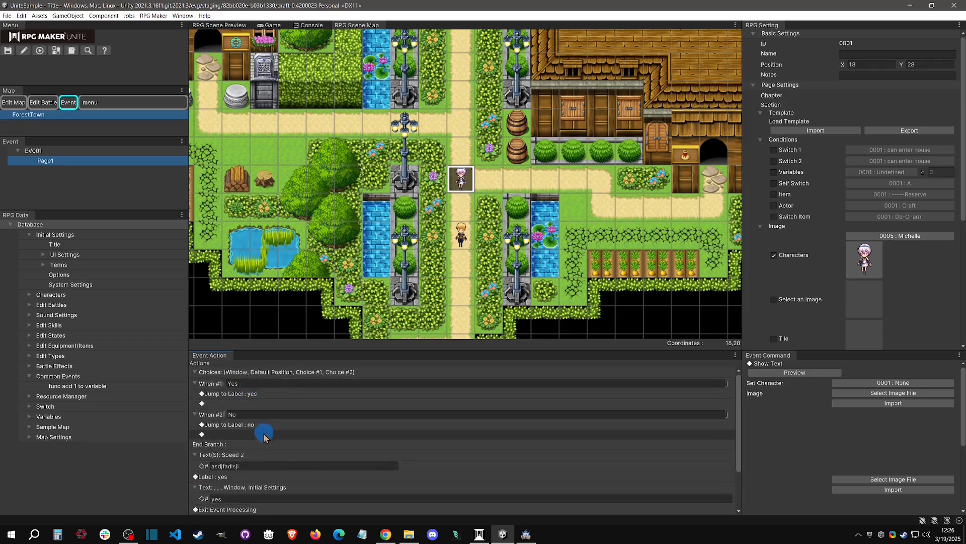
{"action": "scroll", "coordinate": [270, 429], "scroll_direction": "down", "scroll_amount": 3}
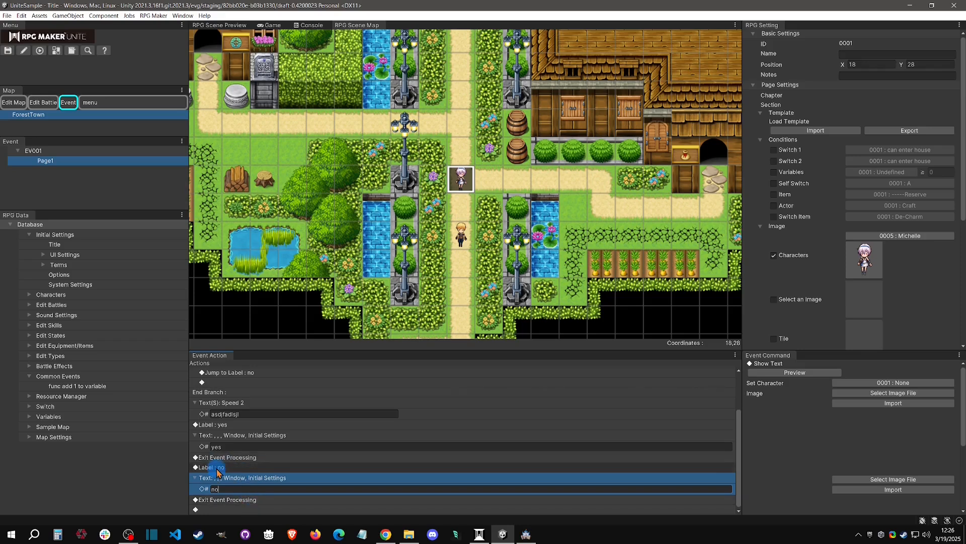
{"action": "left_click", "coordinate": [259, 501]}
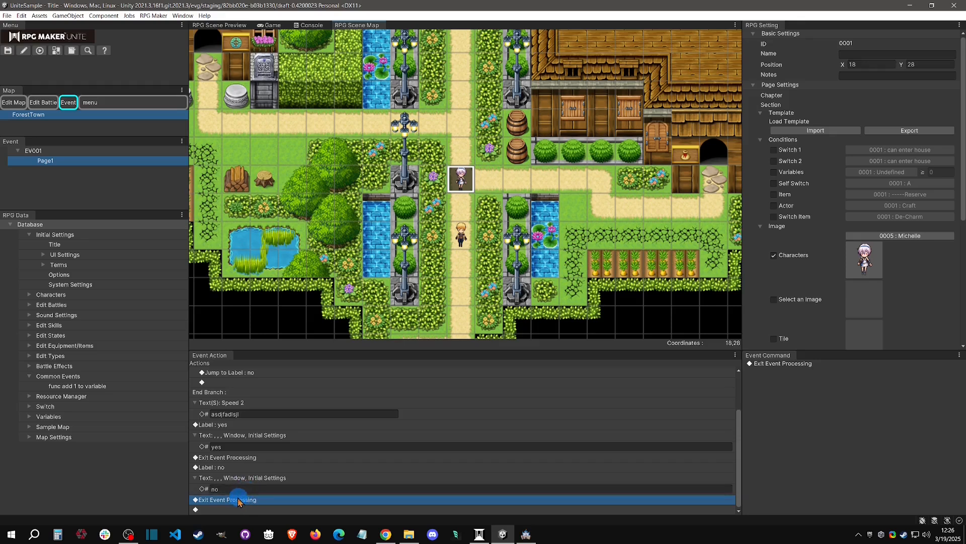
{"action": "left_click", "coordinate": [234, 459]}
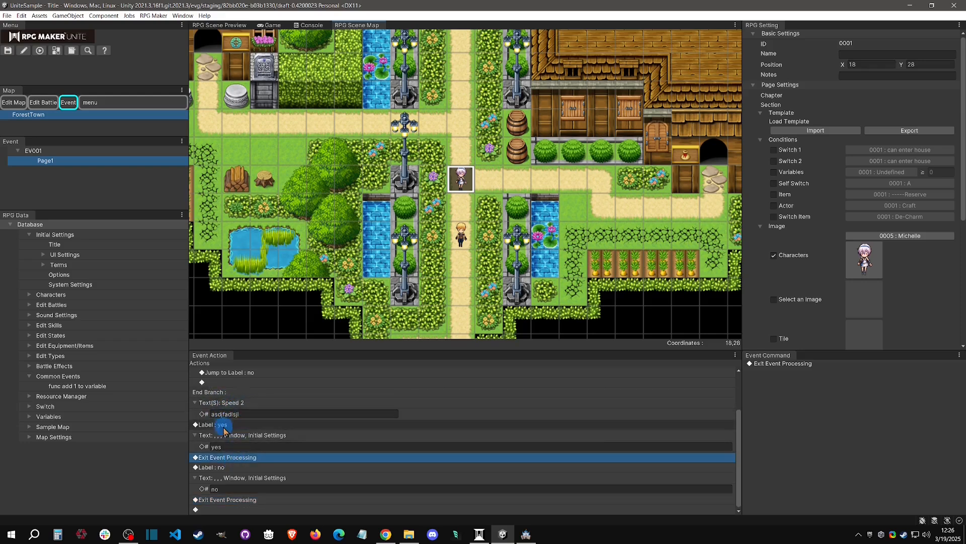
{"action": "left_click", "coordinate": [223, 426]}
{"action": "right_click", "coordinate": [224, 427]}
{"action": "left_click", "coordinate": [222, 457]}
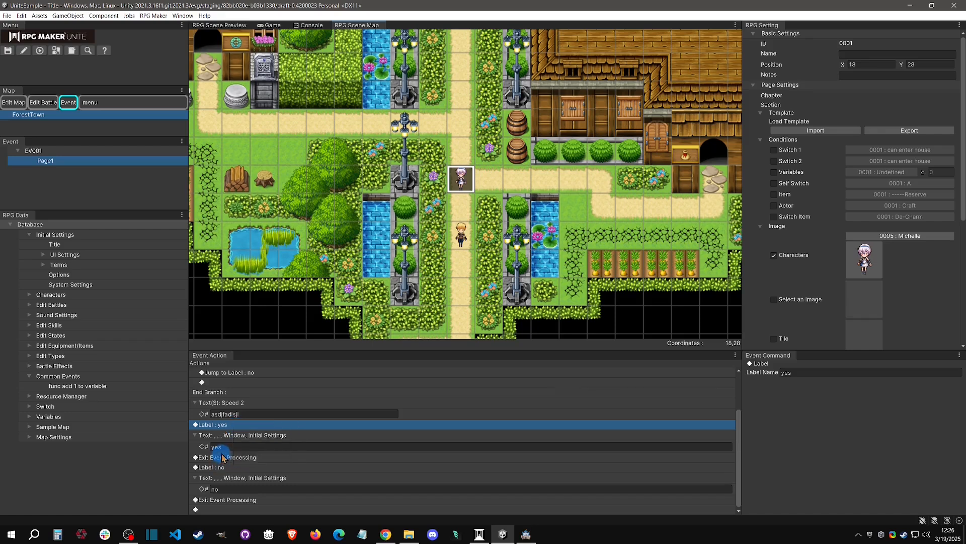
{"action": "left_click", "coordinate": [221, 458]}
{"action": "right_click", "coordinate": [222, 458]}
{"action": "left_click", "coordinate": [245, 471]}
{"action": "left_click", "coordinate": [232, 426]}
{"action": "right_click", "coordinate": [231, 427]}
{"action": "left_click", "coordinate": [252, 448]}
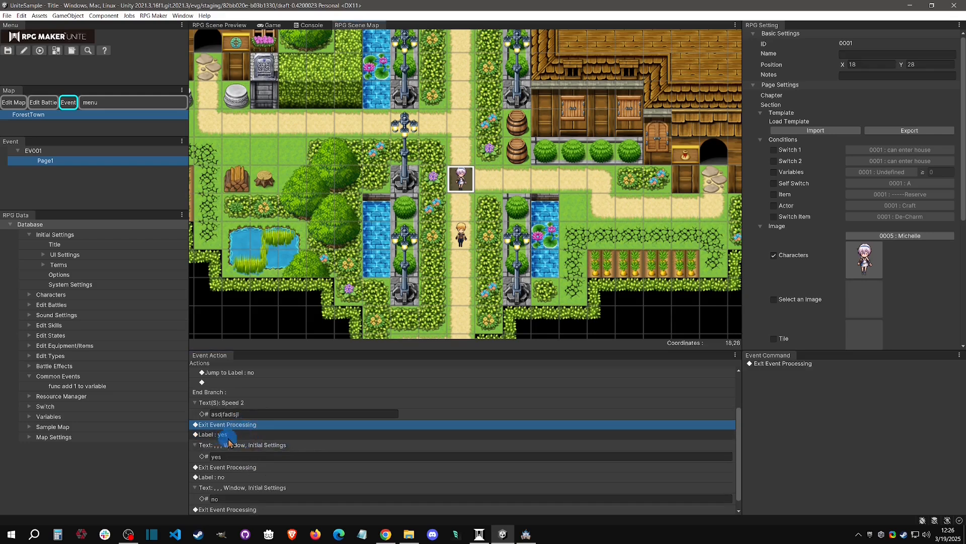
Set the number of choices in the Choices command to 3.
{"action": "scroll", "coordinate": [233, 405], "scroll_direction": "up", "scroll_amount": 2}
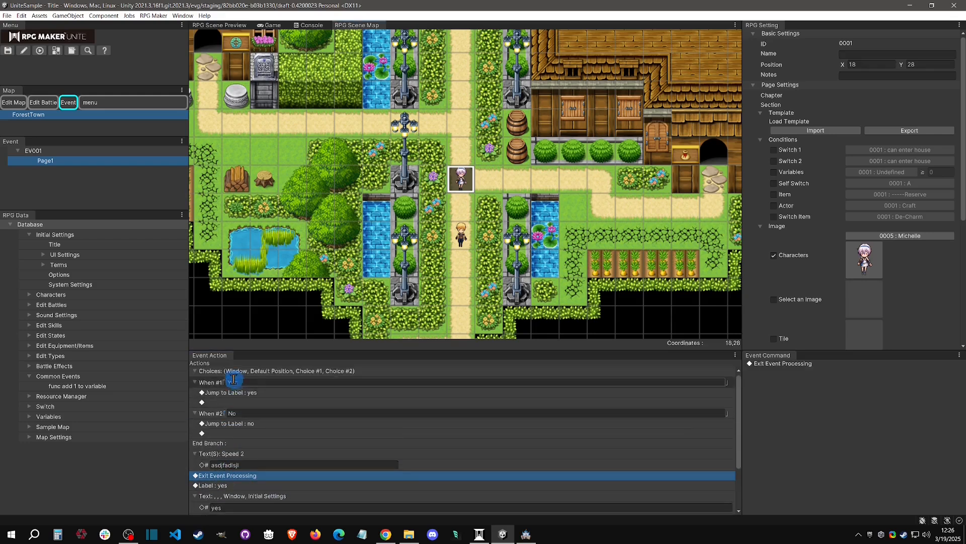
{"action": "left_click", "coordinate": [317, 371]}
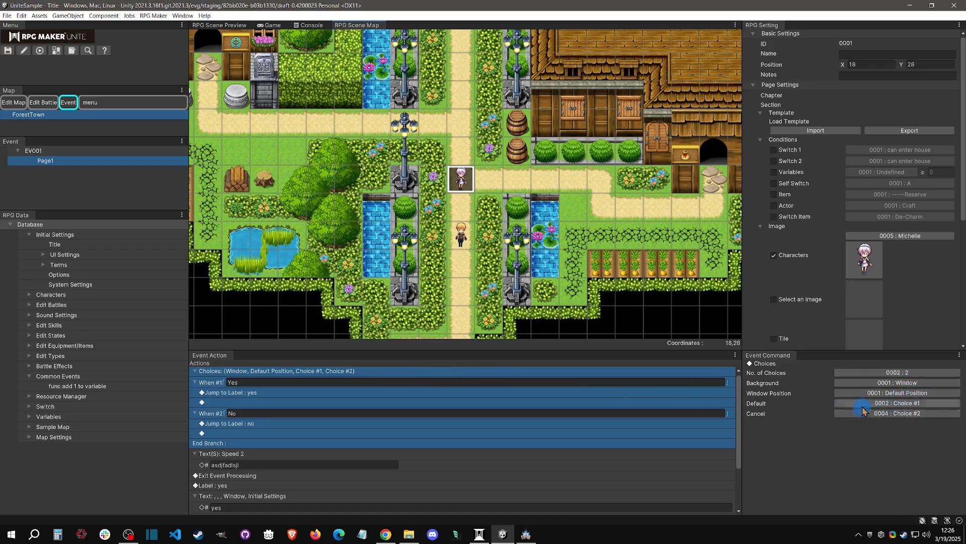
{"action": "left_click", "coordinate": [920, 394]}
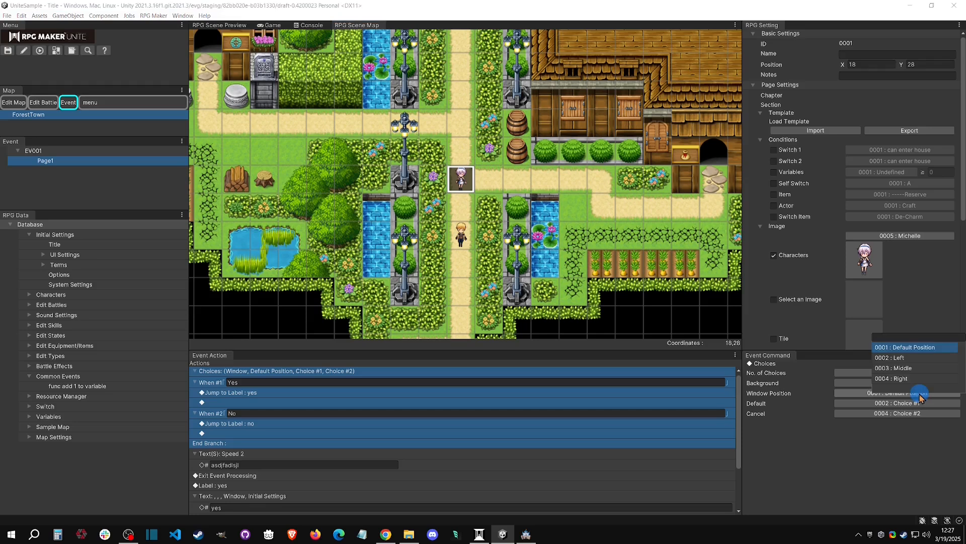
{"action": "left_click", "coordinate": [872, 409]}
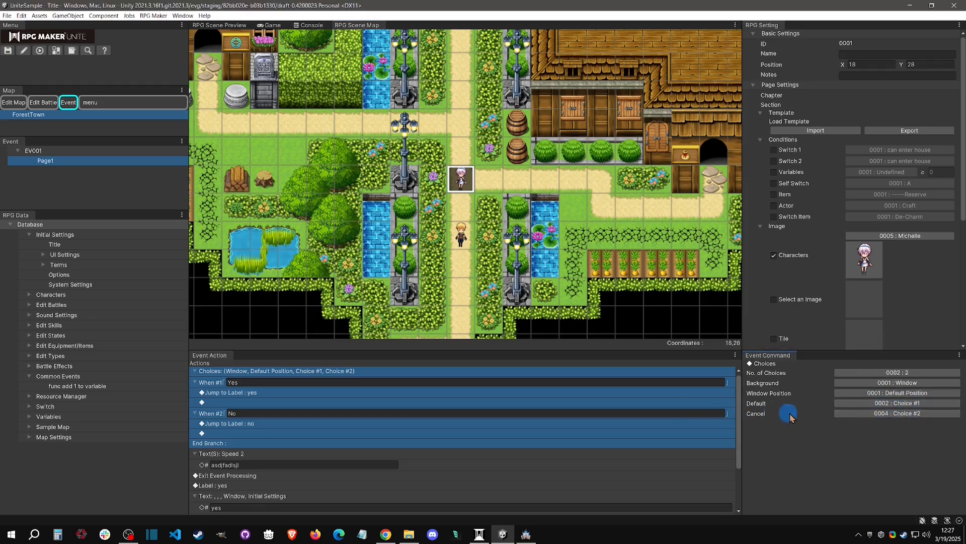
{"action": "left_click", "coordinate": [897, 372]}
{"action": "left_click", "coordinate": [908, 326]}
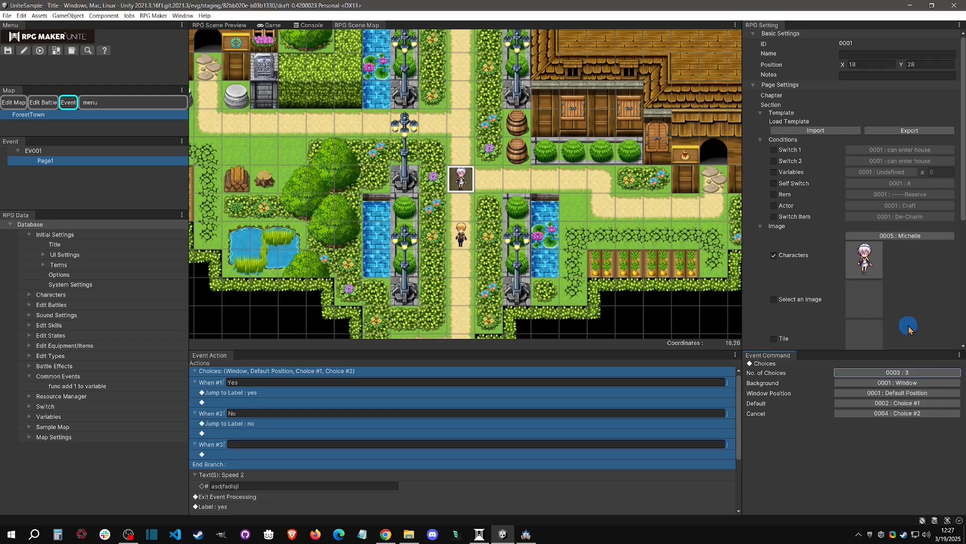
Replace the placeholder in the Scrolling Text command with "option3", leaving the third choice unnamed.
{"action": "scroll", "coordinate": [377, 431], "scroll_direction": "down", "scroll_amount": 2}
{"action": "left_click", "coordinate": [235, 393]}
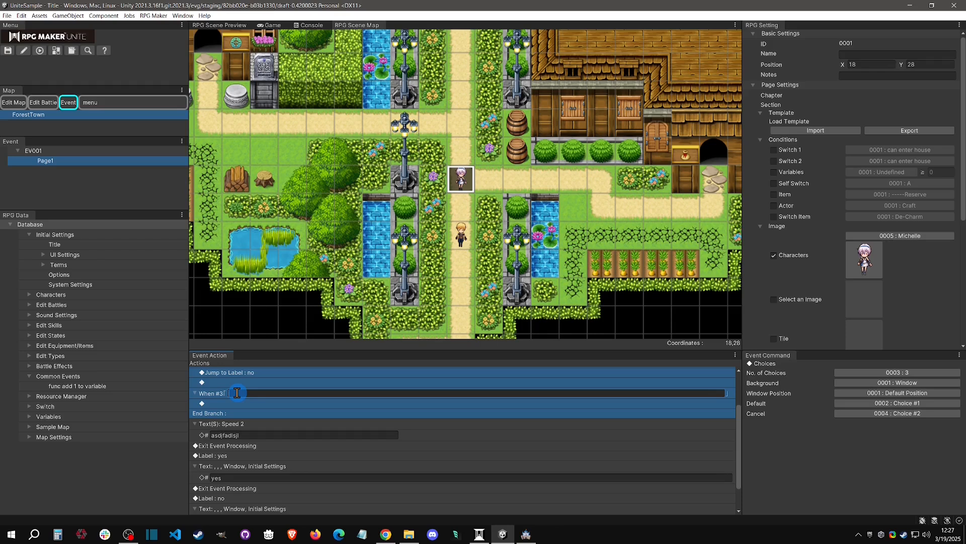
{"action": "left_click", "coordinate": [235, 427]}
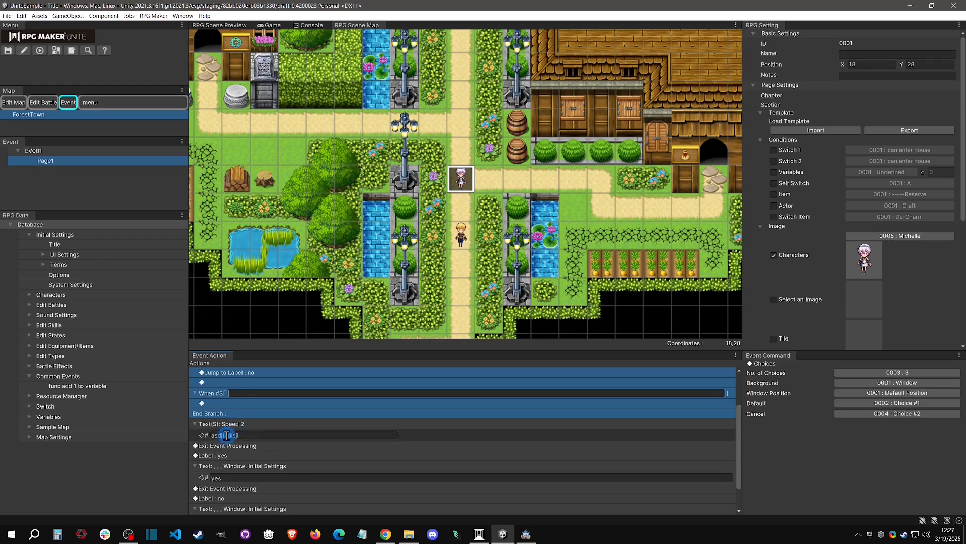
{"action": "left_click", "coordinate": [267, 433]}
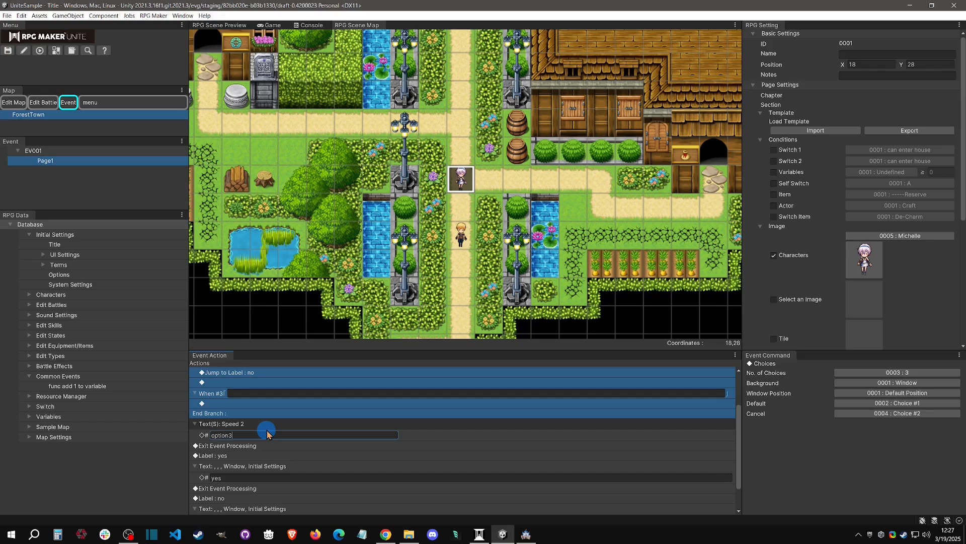
{"action": "left_click", "coordinate": [218, 448]}
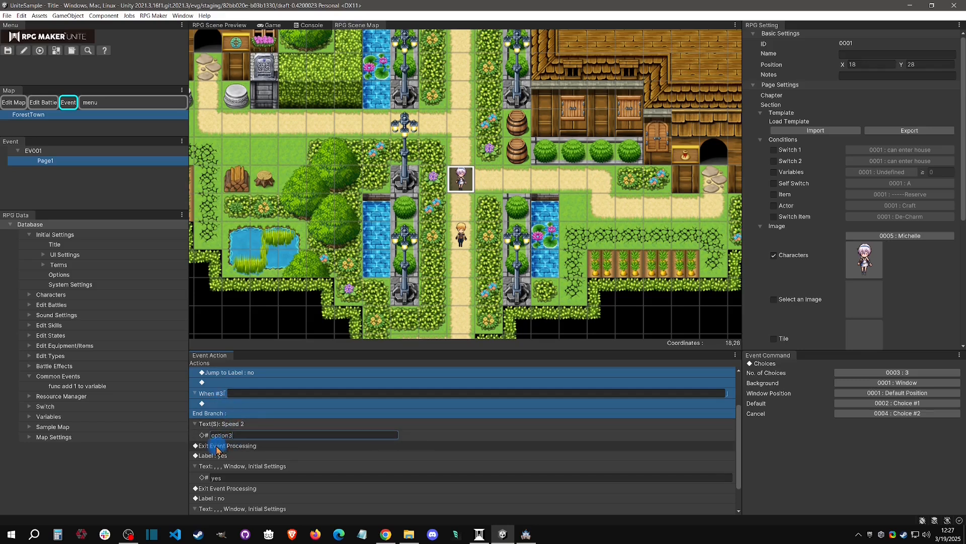
{"action": "left_click", "coordinate": [253, 447]}
Review the event's command list, then playtest it and choose the blank third option to run the scrolling text.
{"action": "scroll", "coordinate": [261, 446], "scroll_direction": "down", "scroll_amount": 3}
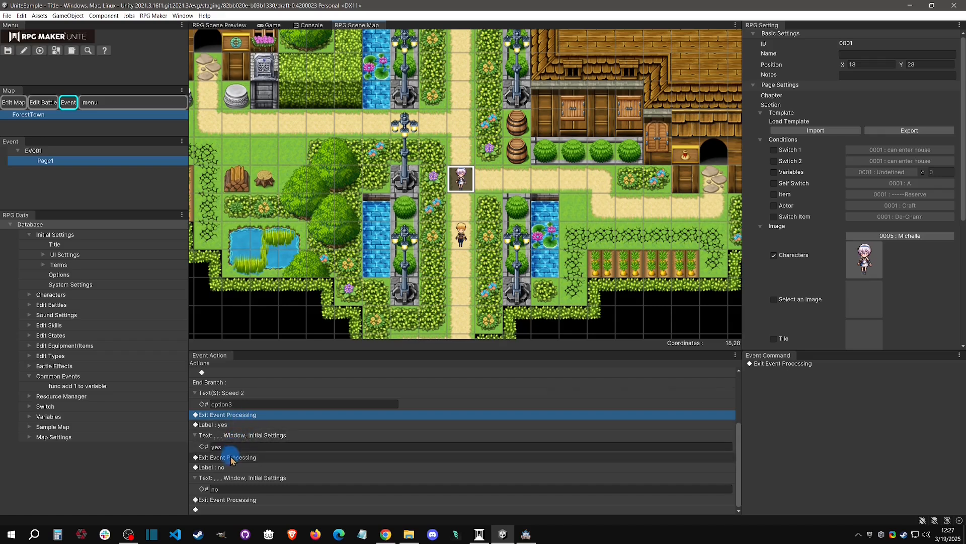
{"action": "scroll", "coordinate": [254, 423], "scroll_direction": "up", "scroll_amount": 3}
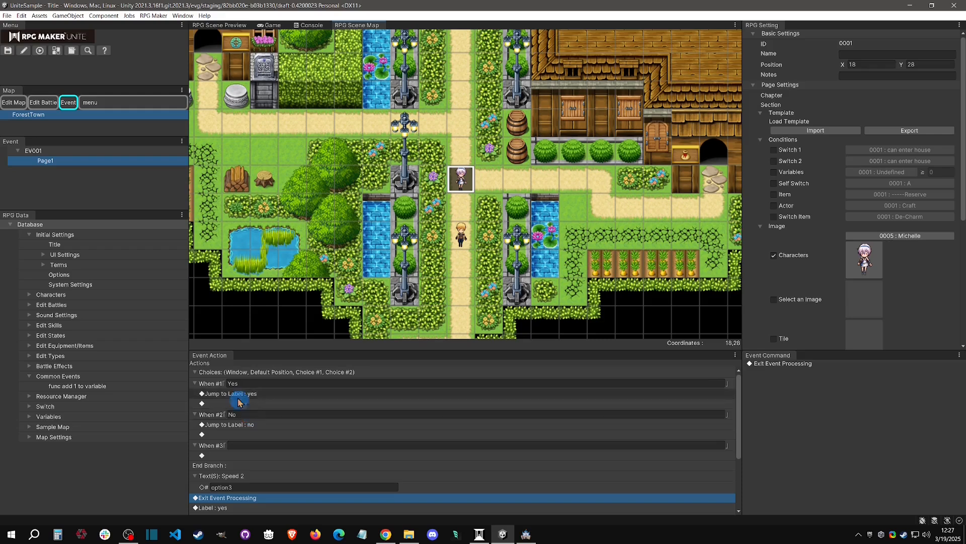
{"action": "left_click", "coordinate": [40, 51]}
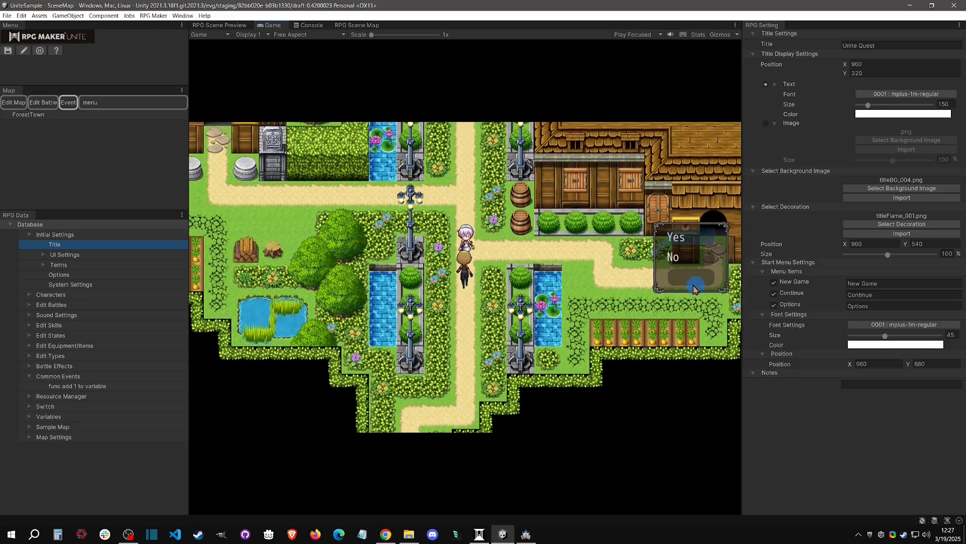
{"action": "left_click", "coordinate": [688, 278]}
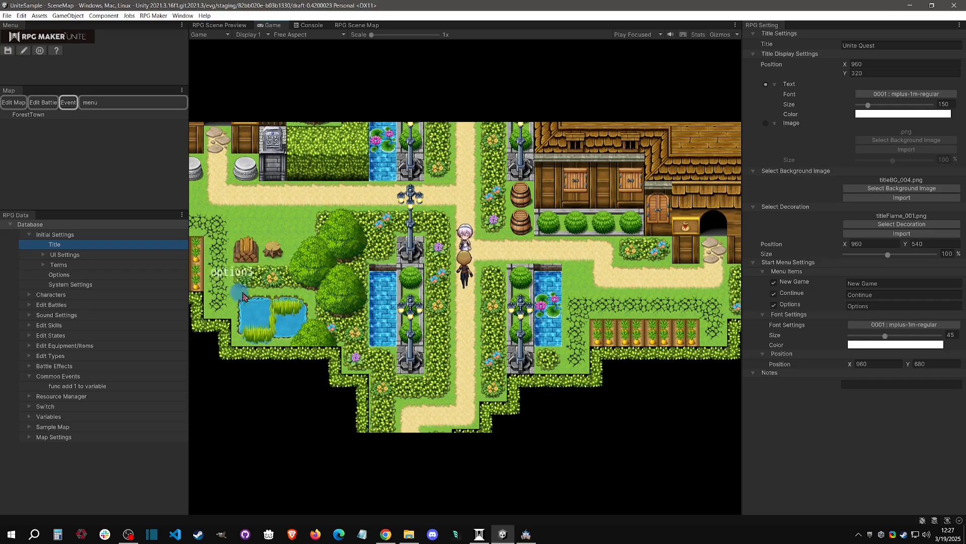
{"action": "left_click", "coordinate": [230, 259]}
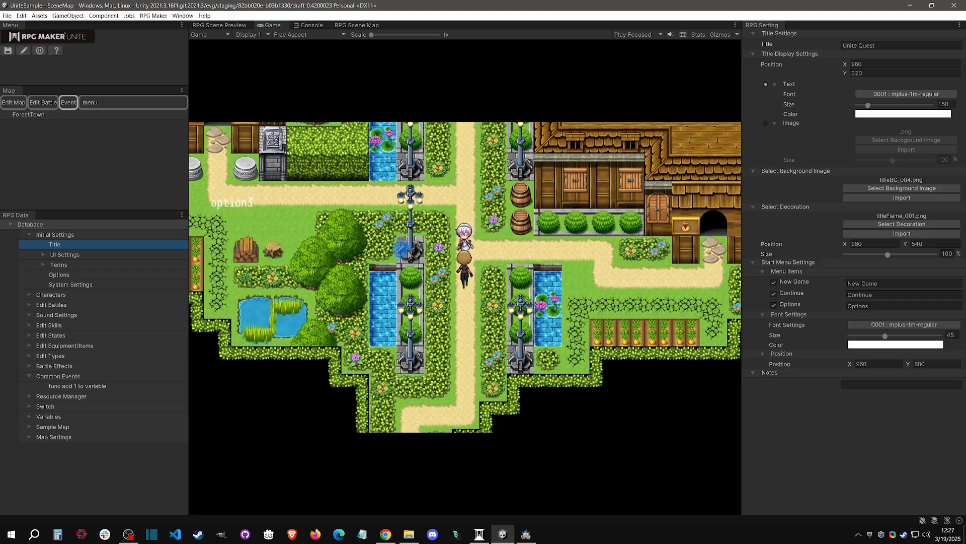
{"action": "left_click", "coordinate": [529, 315]}
{"action": "left_click", "coordinate": [459, 247]}
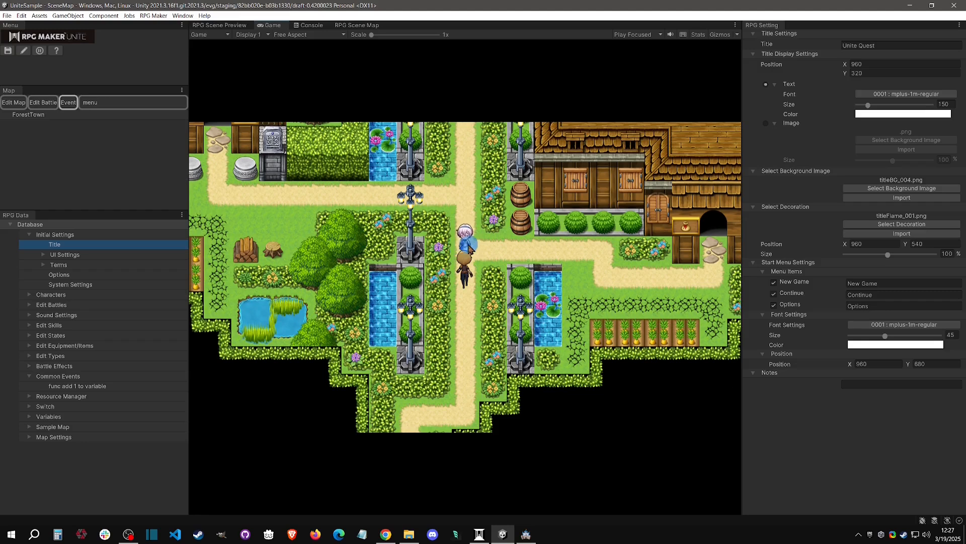
Talk to the NPC again in the playtest, choose Yes and close the message.
{"action": "left_click", "coordinate": [479, 248]}
{"action": "right_click", "coordinate": [429, 271]}
{"action": "right_click", "coordinate": [427, 274]}
{"action": "left_click", "coordinate": [440, 286]}
{"action": "left_click", "coordinate": [475, 277]}
{"action": "left_click", "coordinate": [684, 261]}
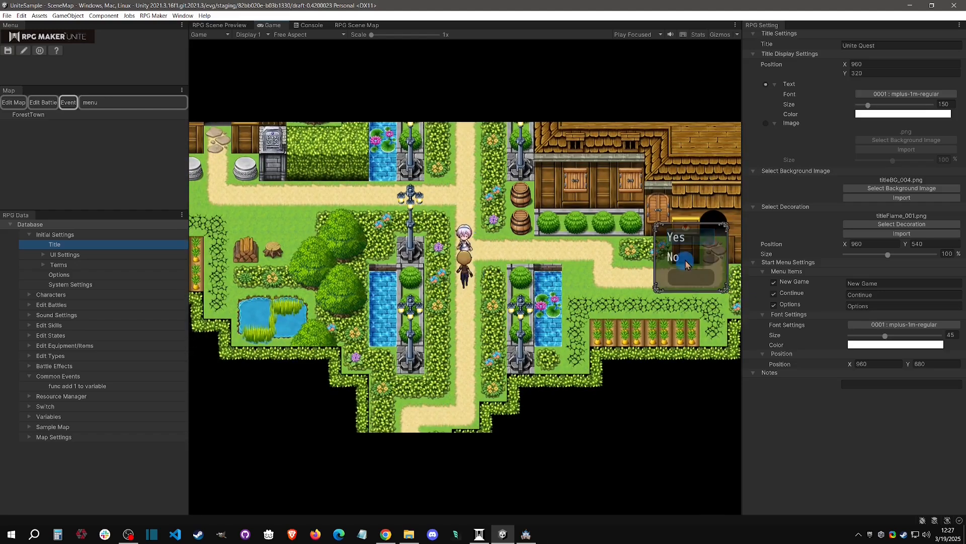
{"action": "left_click", "coordinate": [693, 243]}
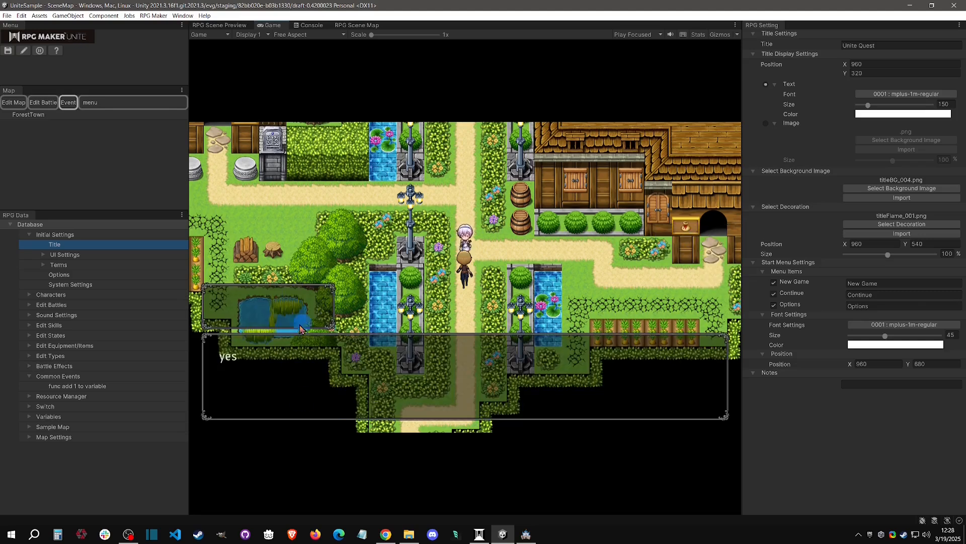
{"action": "left_click", "coordinate": [352, 364]}
Test the No choice with the NPC, then talk to her once more to reopen the choices.
{"action": "left_click", "coordinate": [473, 239]}
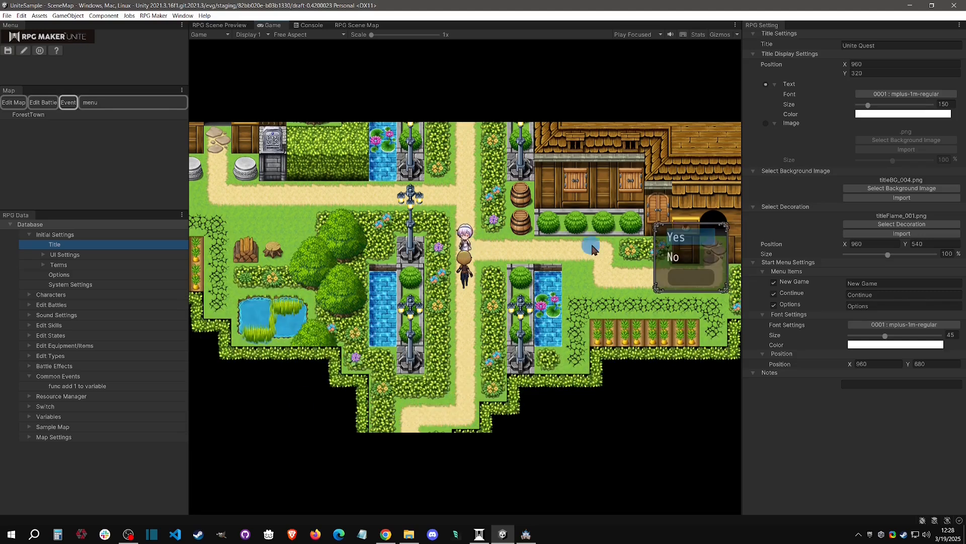
{"action": "left_click", "coordinate": [694, 261]}
{"action": "left_click", "coordinate": [694, 261]}
{"action": "left_click", "coordinate": [461, 244]}
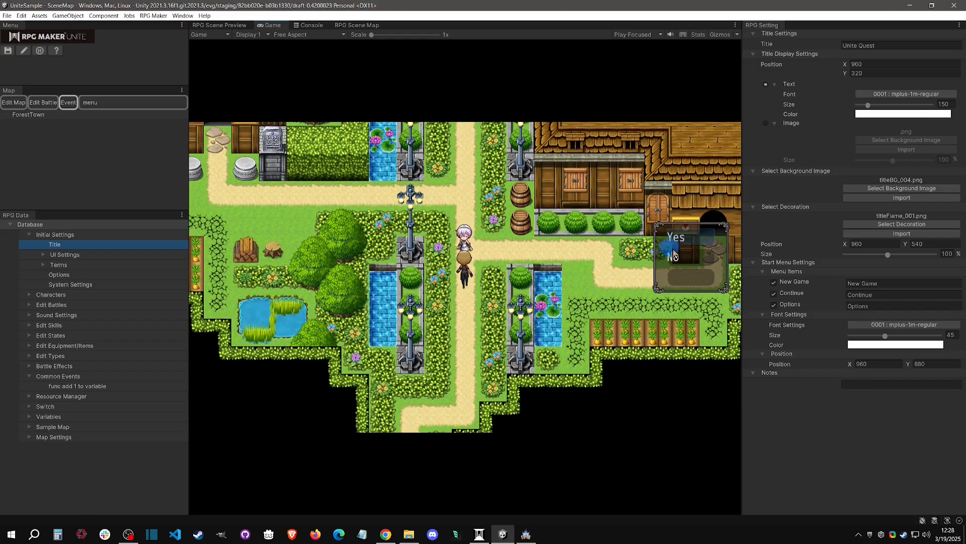
Answer No to the NPC in the playtest, close the message and end the playtest.
{"action": "left_click", "coordinate": [693, 258]}
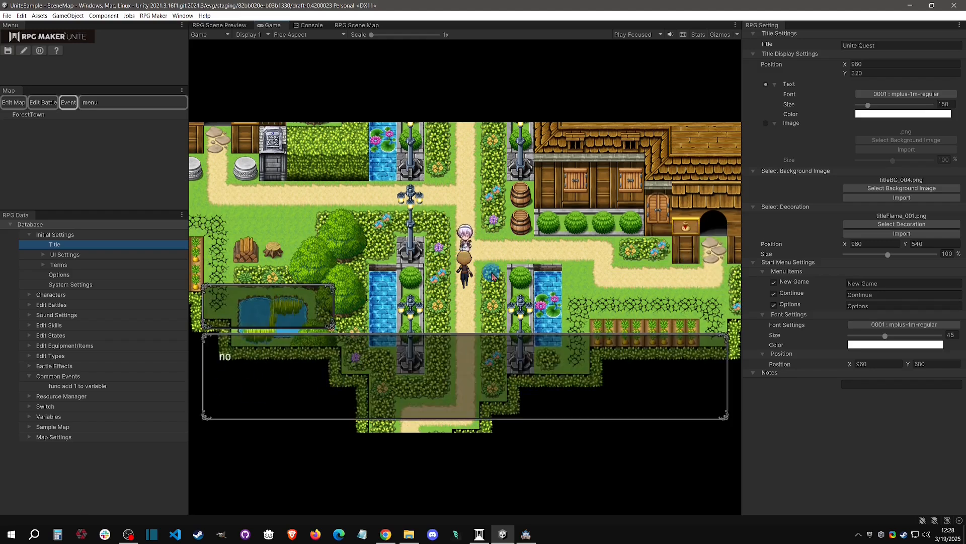
{"action": "left_click", "coordinate": [354, 202]}
{"action": "left_click", "coordinate": [40, 50]}
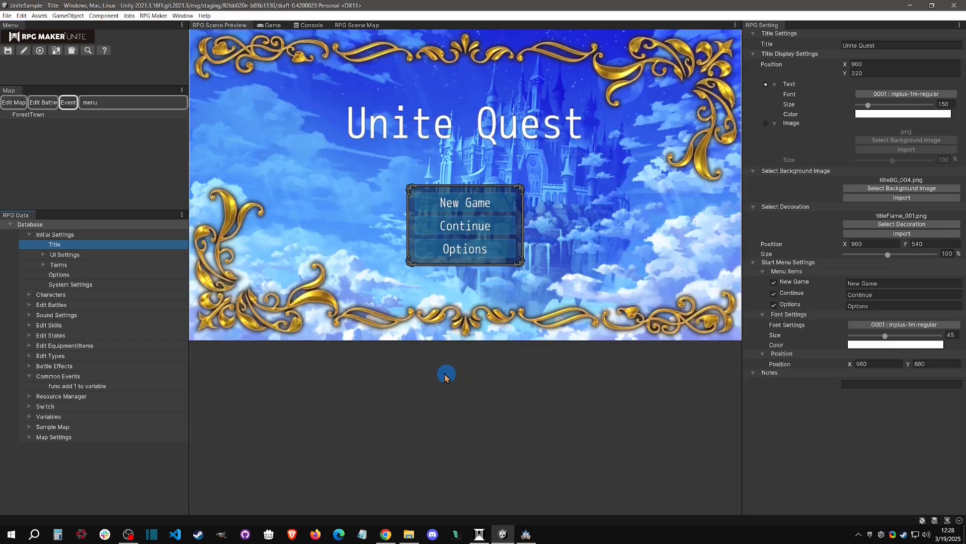
Reopen Page1 of event EV001 on the ForestTown map and examine its choices, label jumps and exit command.
{"action": "left_click", "coordinate": [67, 103]}
{"action": "left_click", "coordinate": [52, 113]}
{"action": "left_click", "coordinate": [280, 261]}
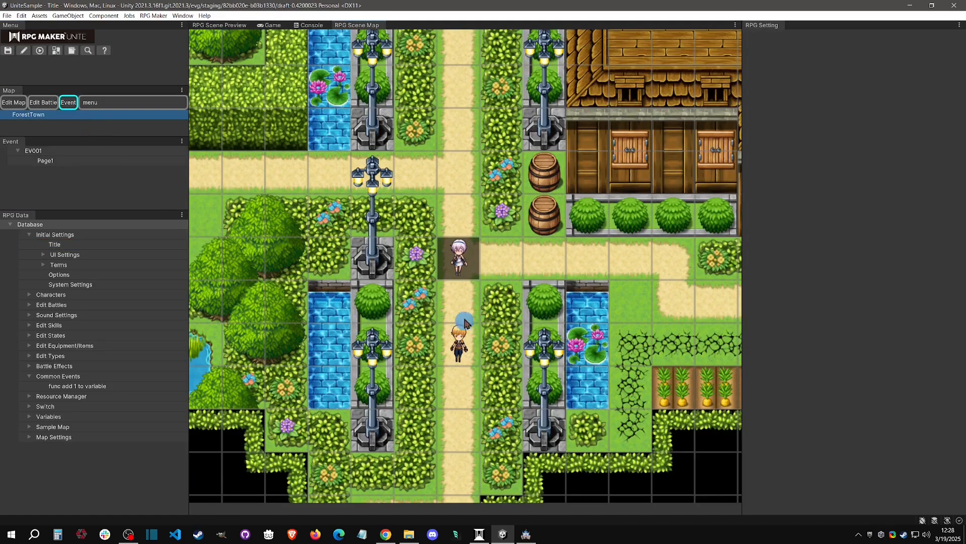
{"action": "left_click", "coordinate": [55, 160]}
{"action": "left_click", "coordinate": [390, 402]}
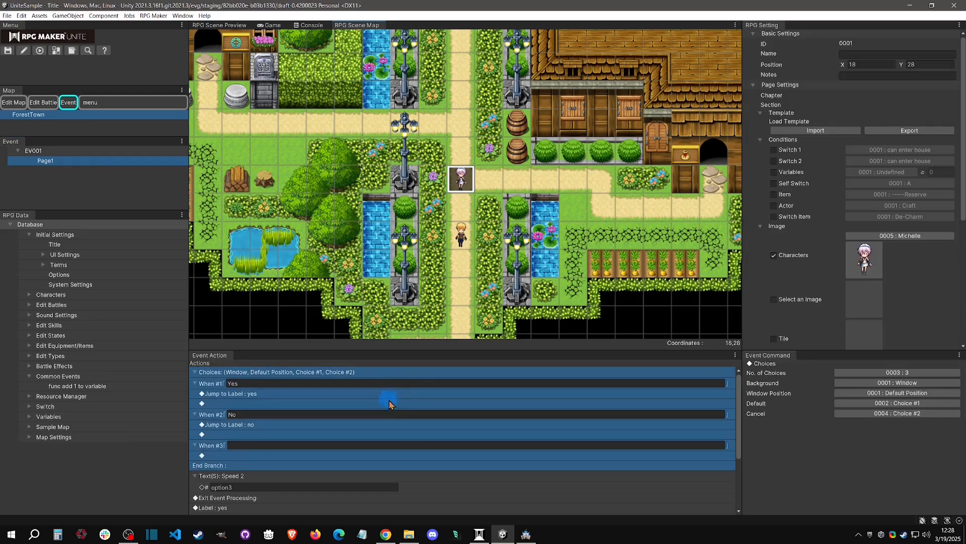
{"action": "right_click", "coordinate": [346, 384]}
{"action": "left_click", "coordinate": [372, 382]}
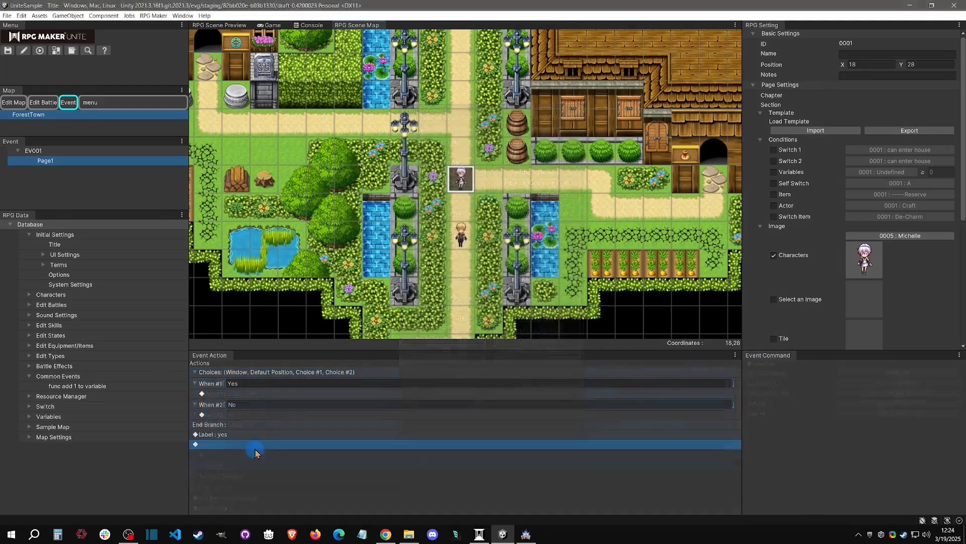
Add a Label command named "no" below the "yes" label, and check where the labels stand relative to the choices.
{"action": "left_click", "coordinate": [442, 327]}
{"action": "key", "text": "Return"}
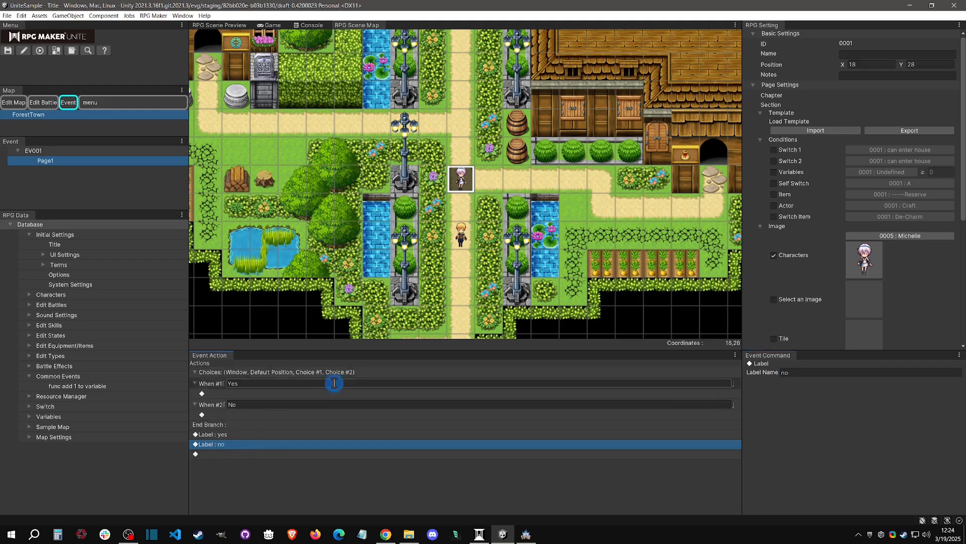
{"action": "left_click", "coordinate": [233, 434]}
{"action": "left_click", "coordinate": [234, 443]}
{"action": "left_click", "coordinate": [235, 394]}
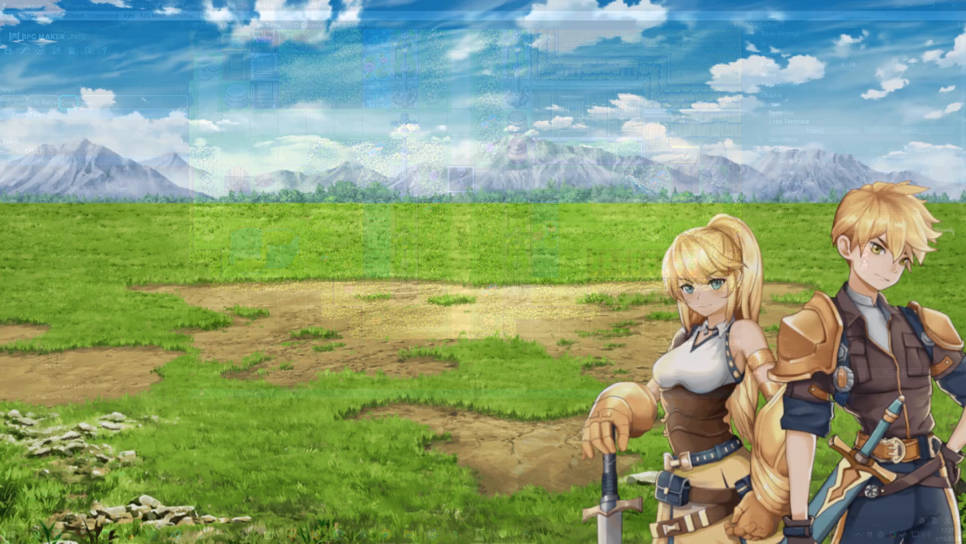